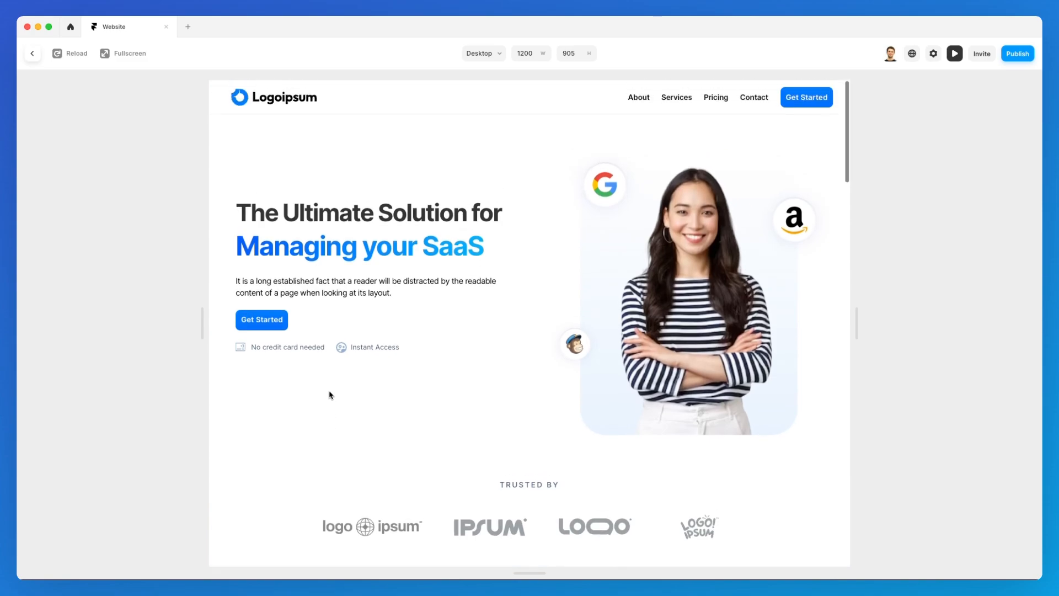
Exit the preview to get back to the Home page on the Desktop canvas.
{"action": "left_click", "coordinate": [34, 53]}
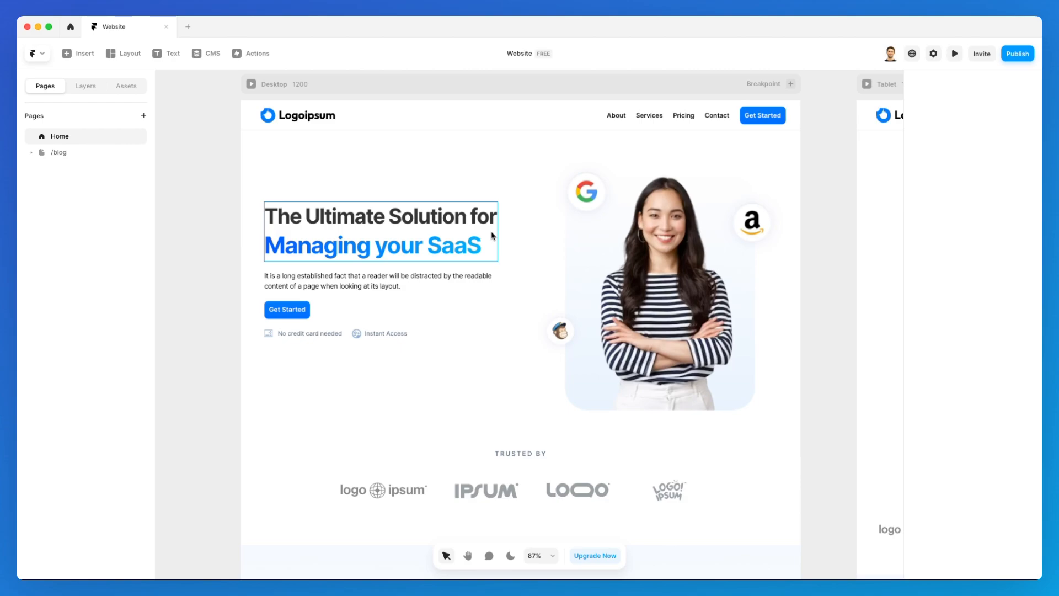
Set a 0.4 s spring delay on the nav bar's appear animation and preview the page.
{"action": "left_click", "coordinate": [552, 126]}
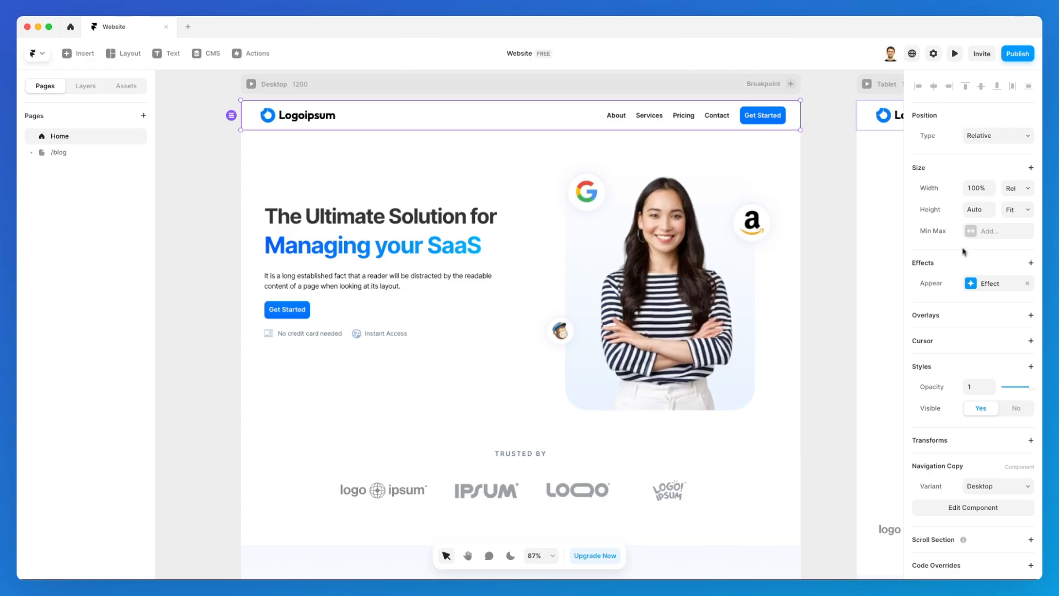
{"action": "left_click", "coordinate": [1003, 285]}
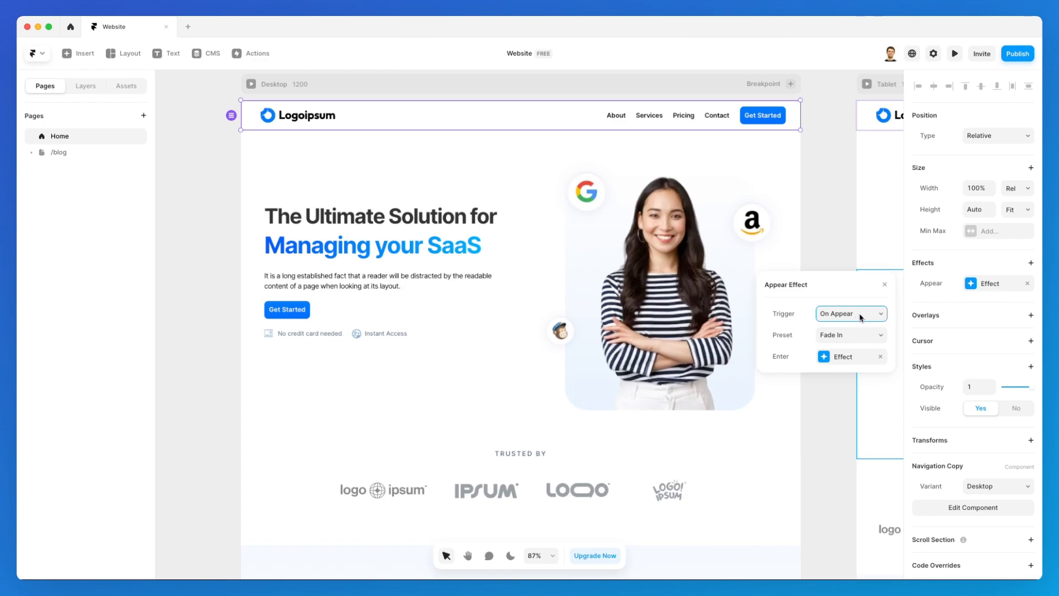
{"action": "left_click", "coordinate": [841, 356]}
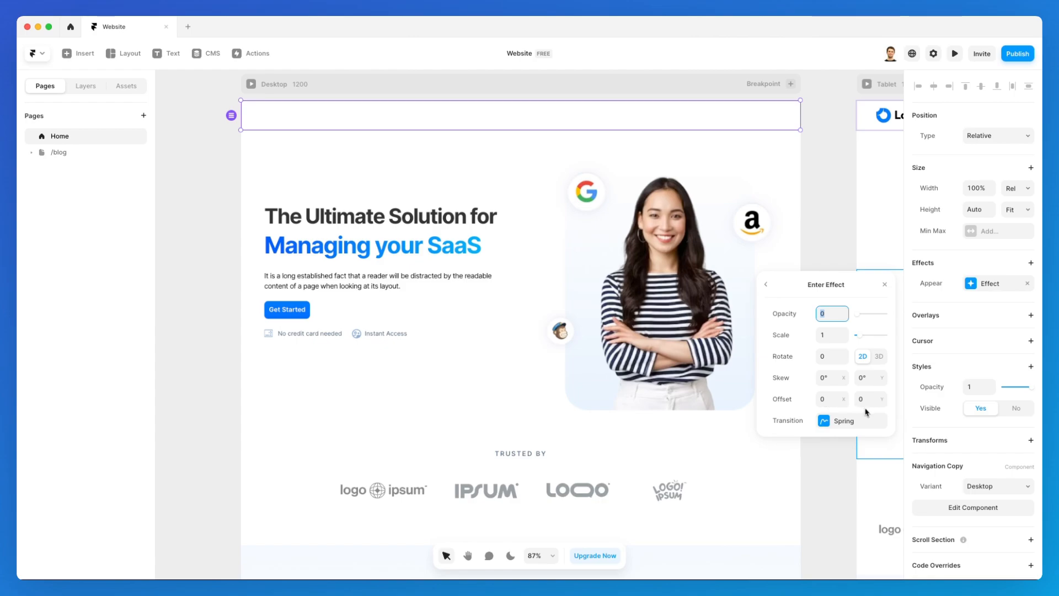
{"action": "left_click", "coordinate": [830, 421]}
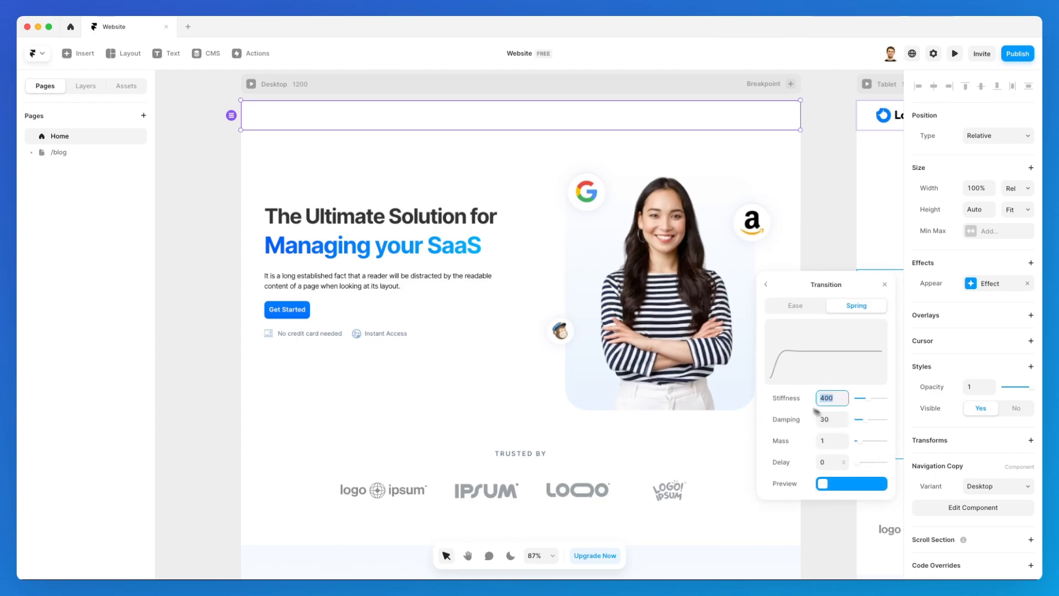
{"action": "left_click", "coordinate": [845, 462]}
{"action": "type", "text": "0.2"}
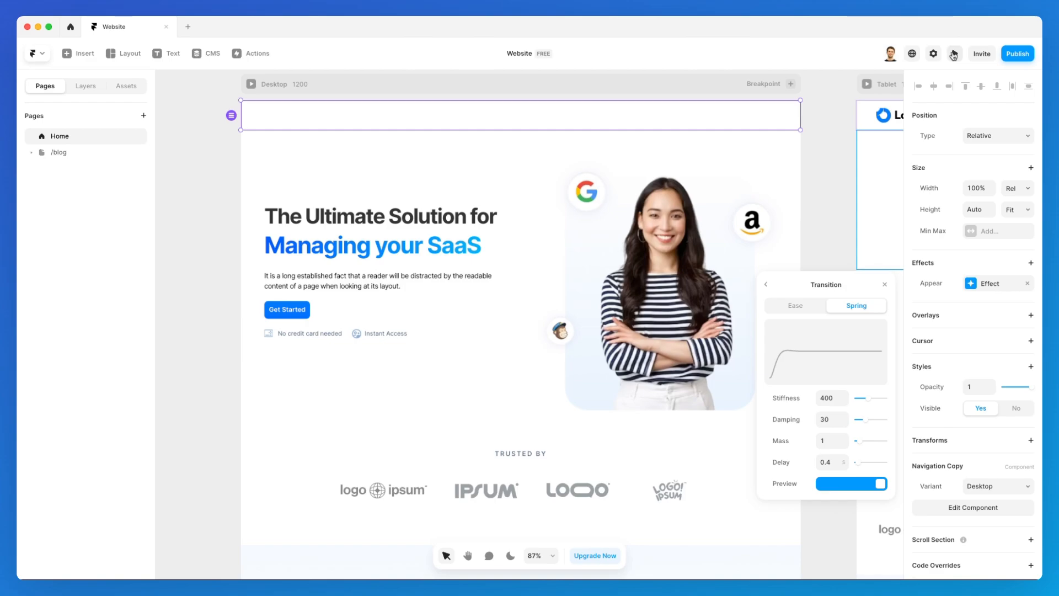
{"action": "left_click", "coordinate": [955, 54]}
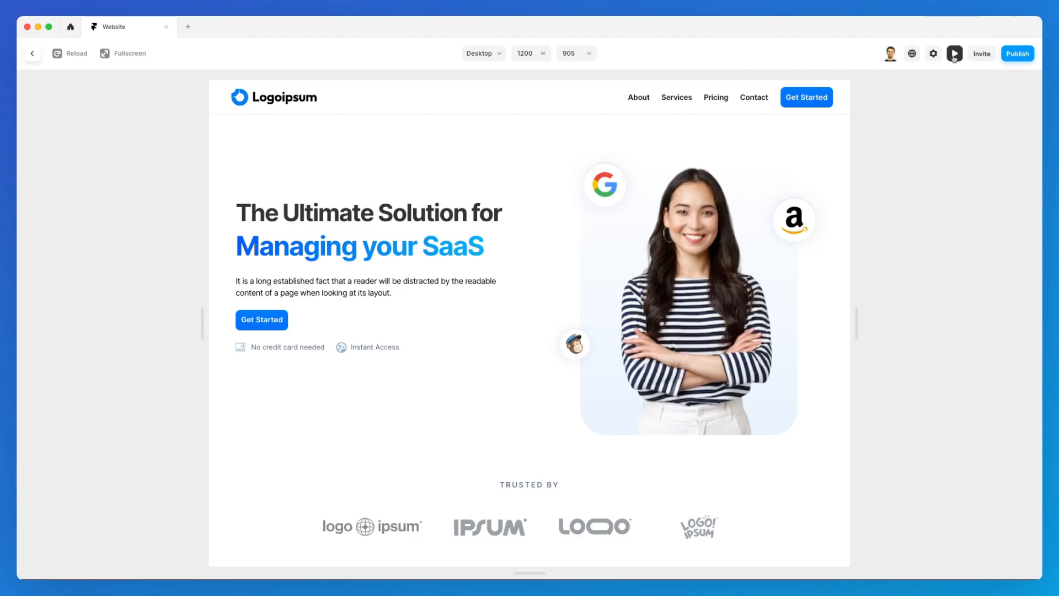
Lower the nav bar's spring appear delay to 0.2 s, then preview it and return to the editor.
{"action": "key", "text": "Escape"}
{"action": "left_click", "coordinate": [985, 283]}
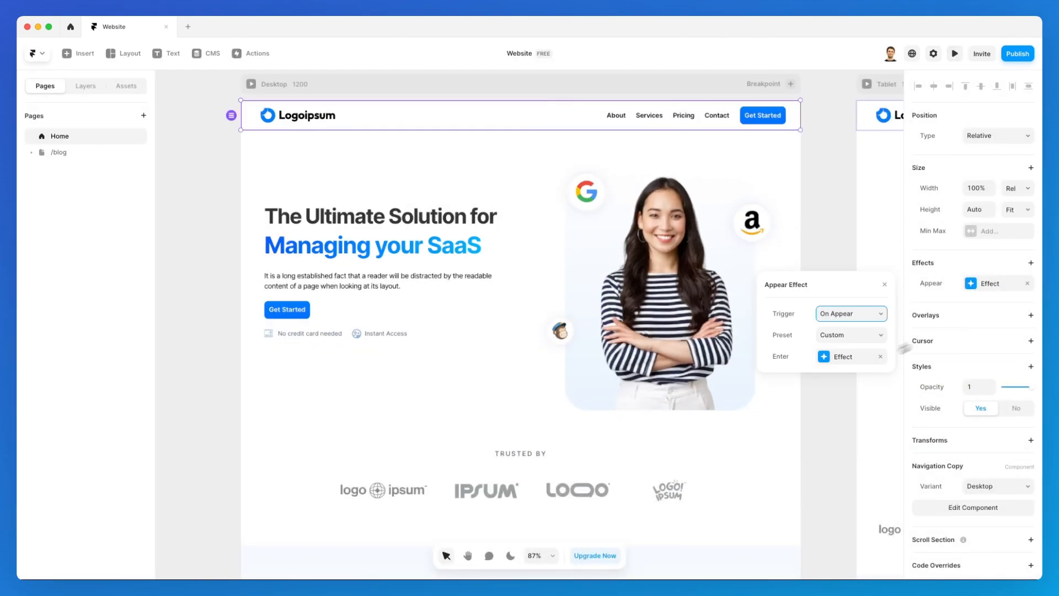
{"action": "left_click", "coordinate": [852, 356]}
{"action": "left_click", "coordinate": [844, 421]}
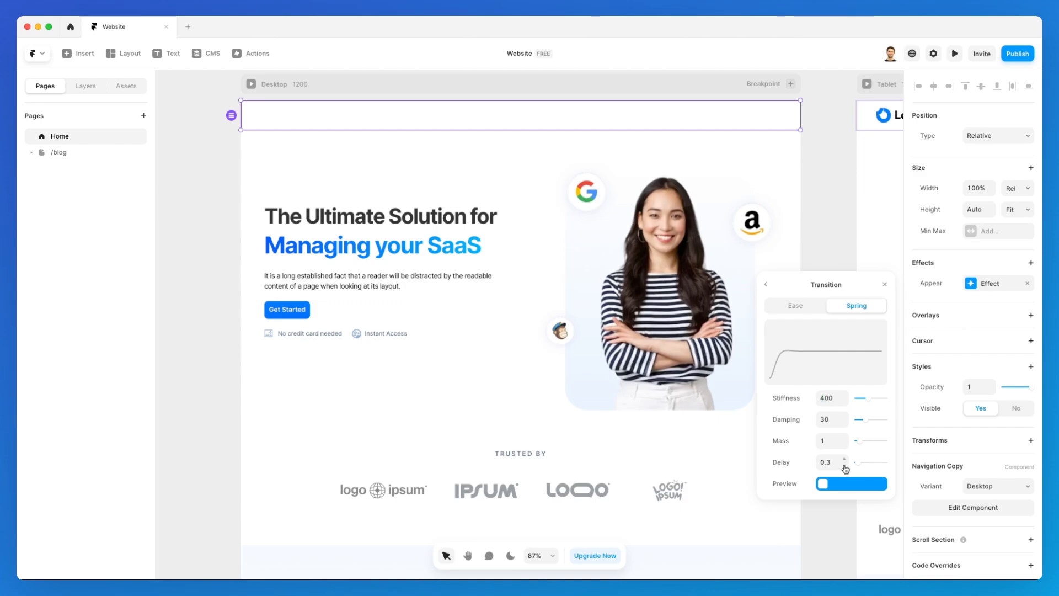
{"action": "left_click", "coordinate": [845, 466]}
{"action": "left_click", "coordinate": [955, 54]}
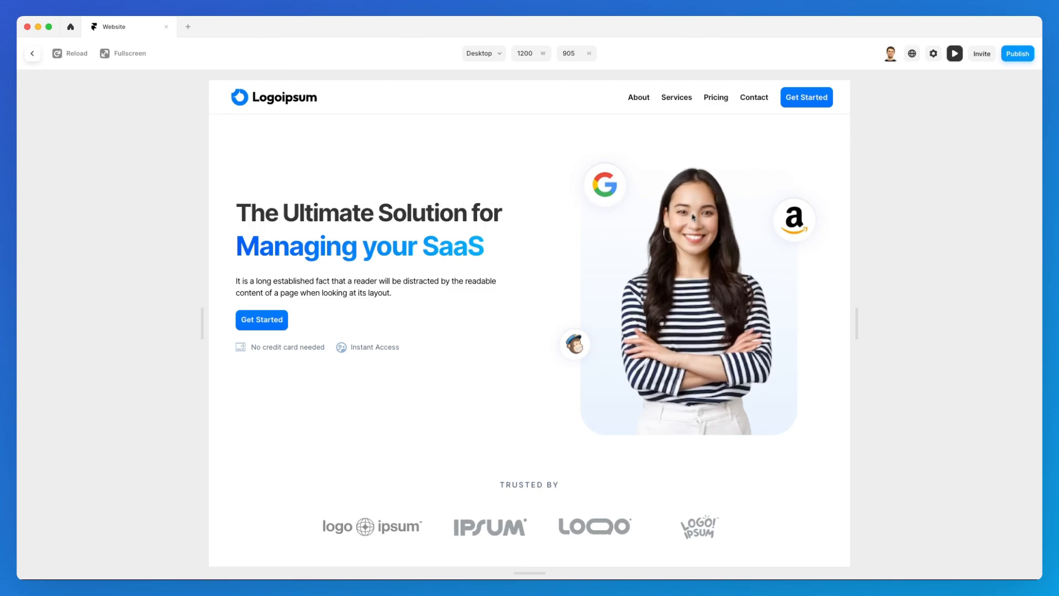
{"action": "left_click", "coordinate": [955, 54]}
Add an appear effect with the Slide In Left preset to the hero image and preview it.
{"action": "left_click", "coordinate": [701, 257]}
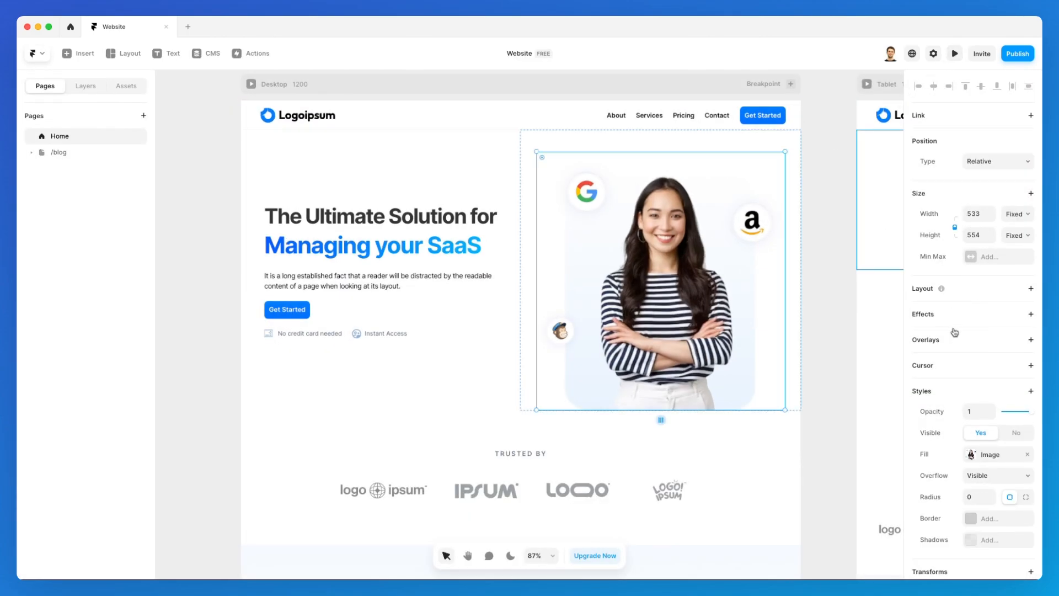
{"action": "left_click", "coordinate": [1030, 315]}
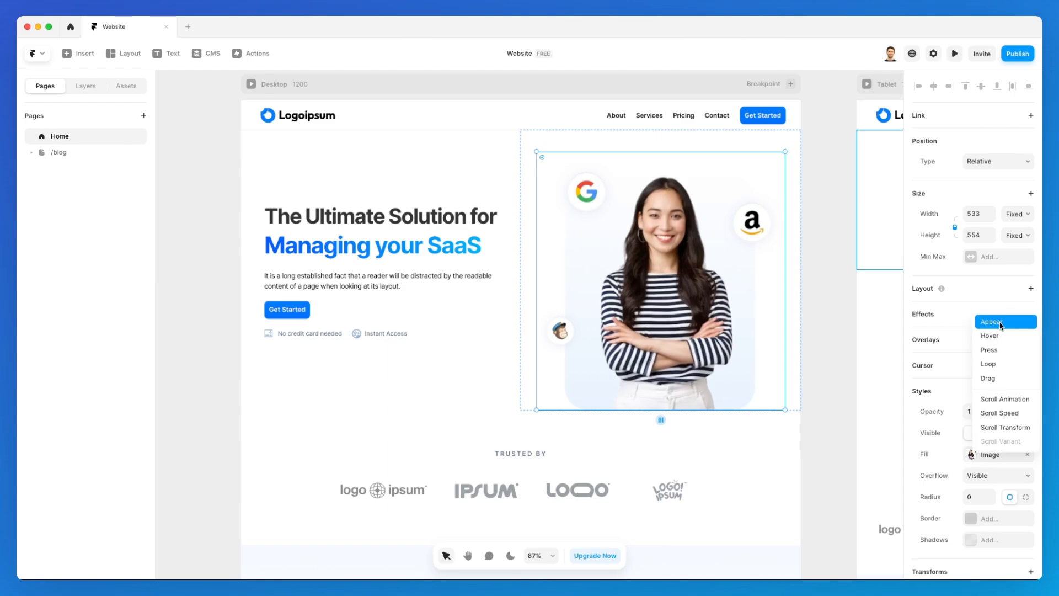
{"action": "left_click", "coordinate": [1000, 325]}
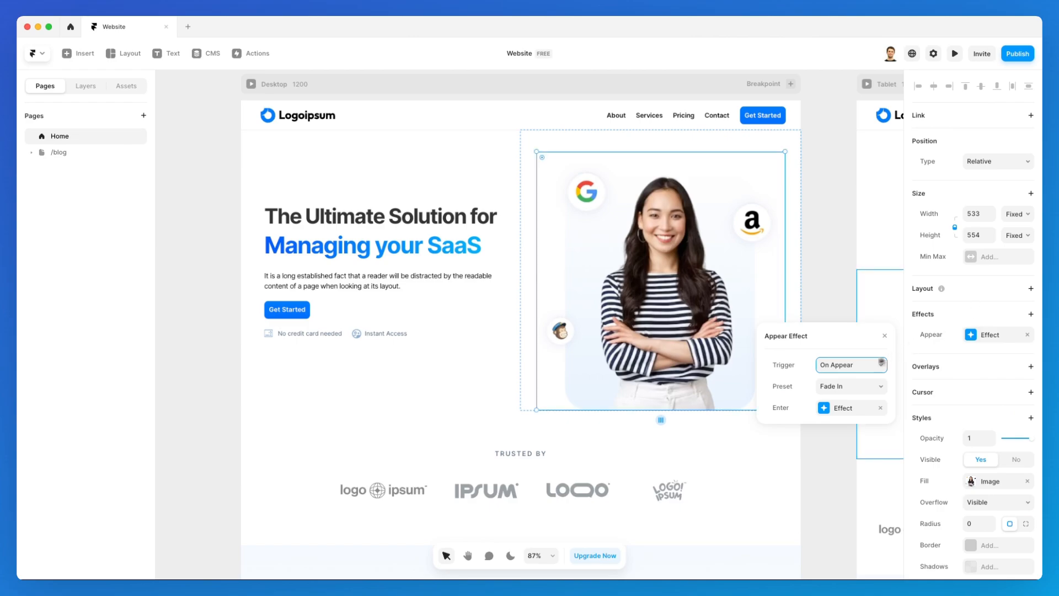
{"action": "left_click", "coordinate": [840, 396]}
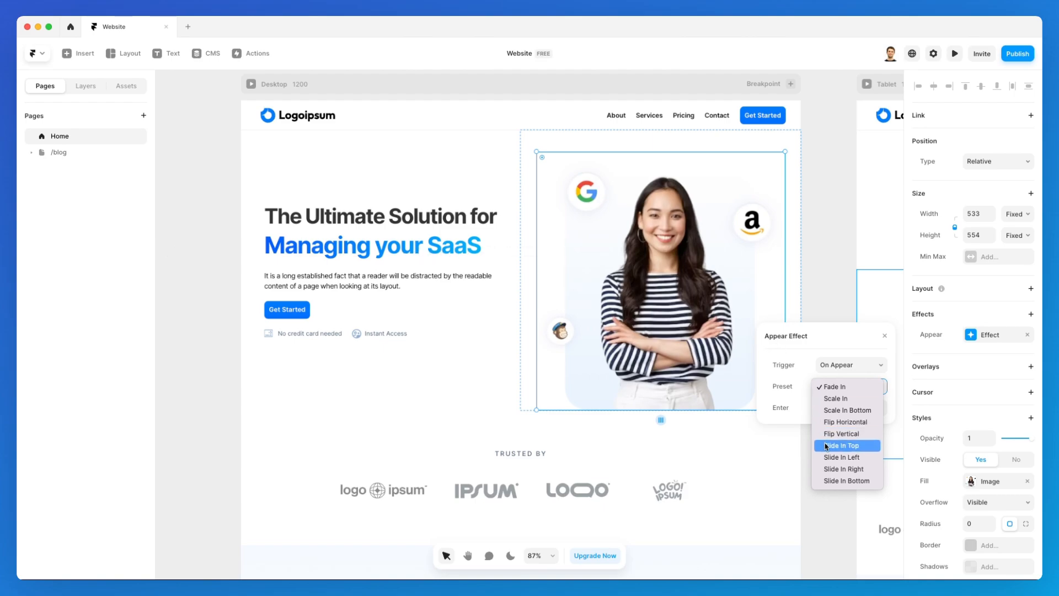
{"action": "left_click", "coordinate": [859, 458]}
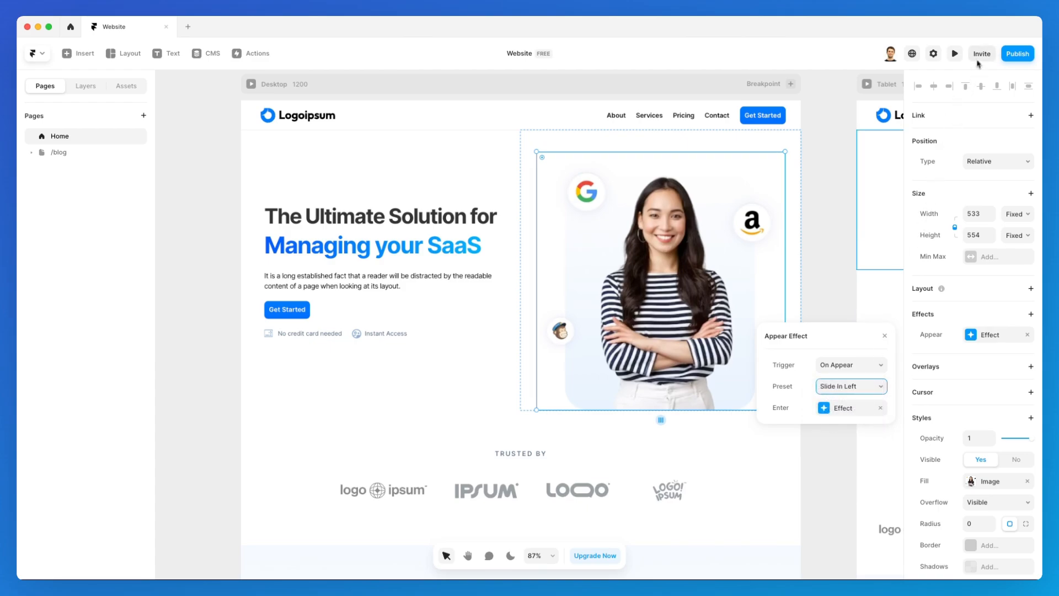
{"action": "left_click", "coordinate": [955, 55]}
{"action": "left_click", "coordinate": [960, 58]}
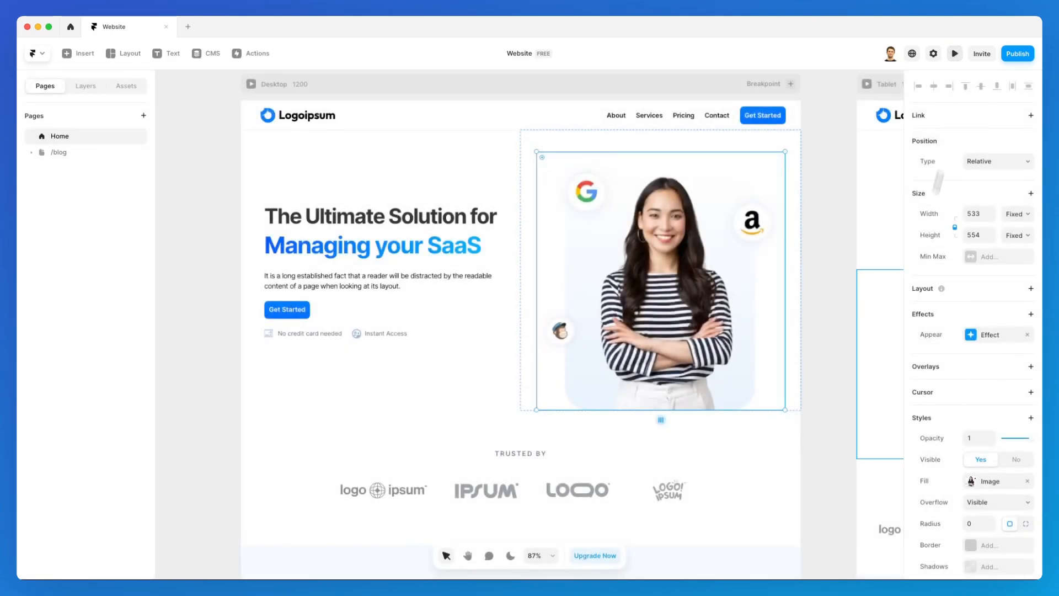
Switch the hero image's appear preset to Slide In Right and replay it in the preview.
{"action": "left_click", "coordinate": [985, 335]}
{"action": "left_click", "coordinate": [871, 389]}
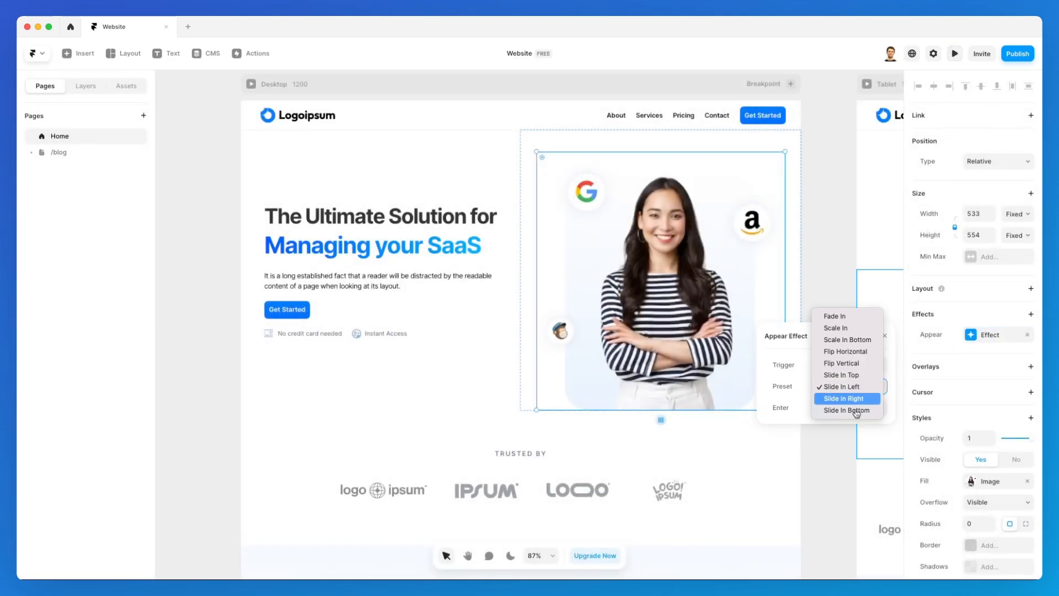
{"action": "left_click", "coordinate": [855, 398]}
{"action": "left_click", "coordinate": [955, 53]}
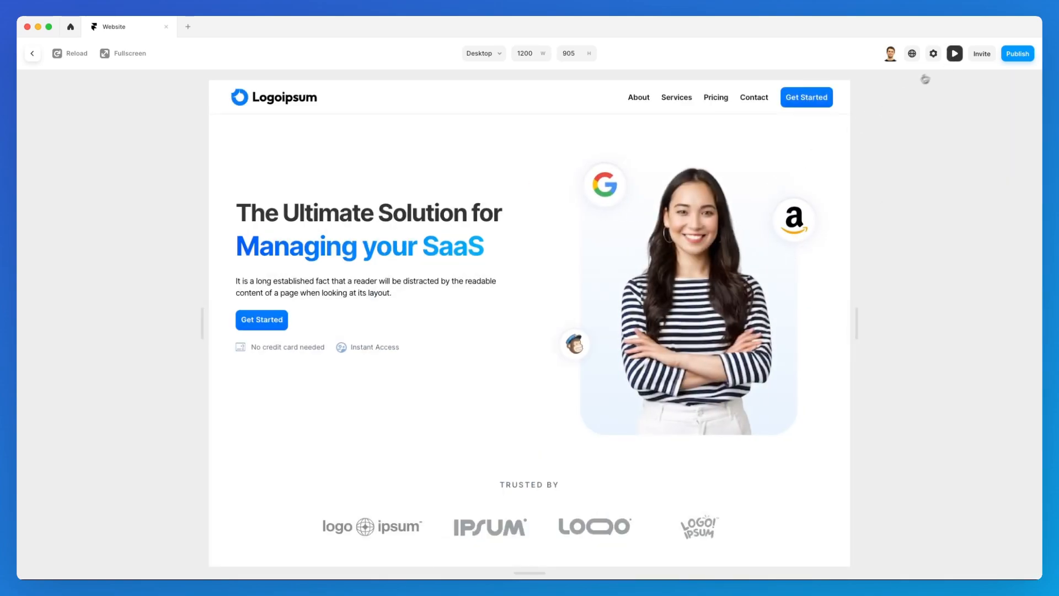
{"action": "left_click", "coordinate": [75, 54]}
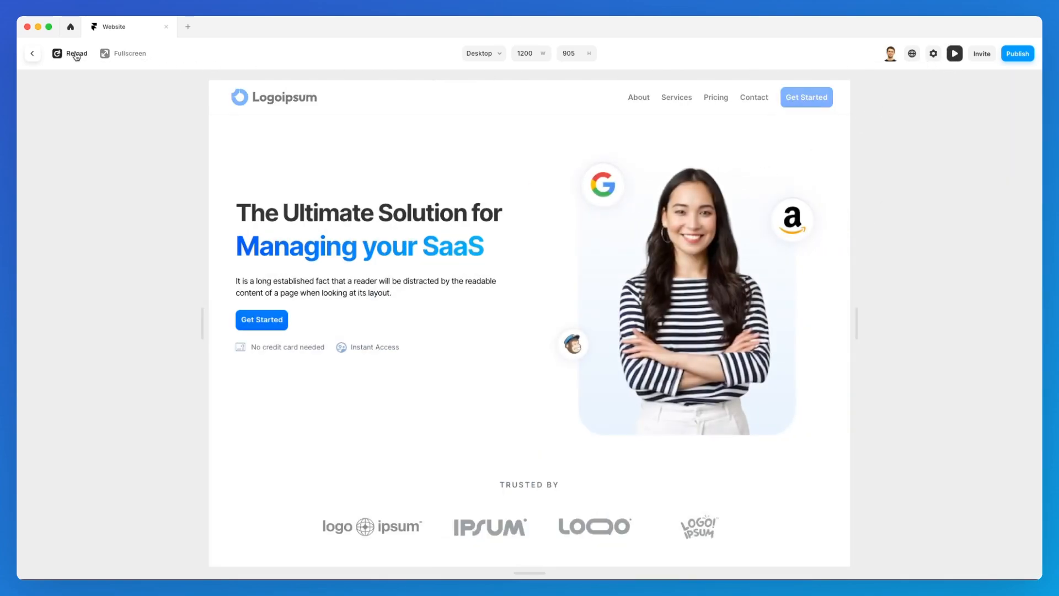
{"action": "left_click", "coordinate": [76, 55]}
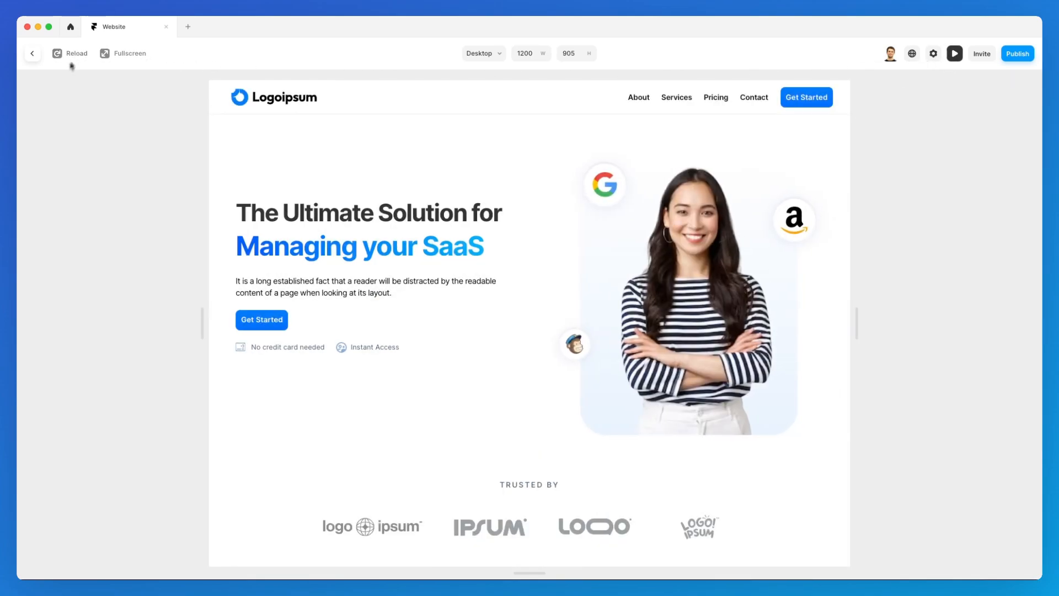
{"action": "left_click", "coordinate": [30, 57]}
{"action": "left_click", "coordinate": [434, 303]}
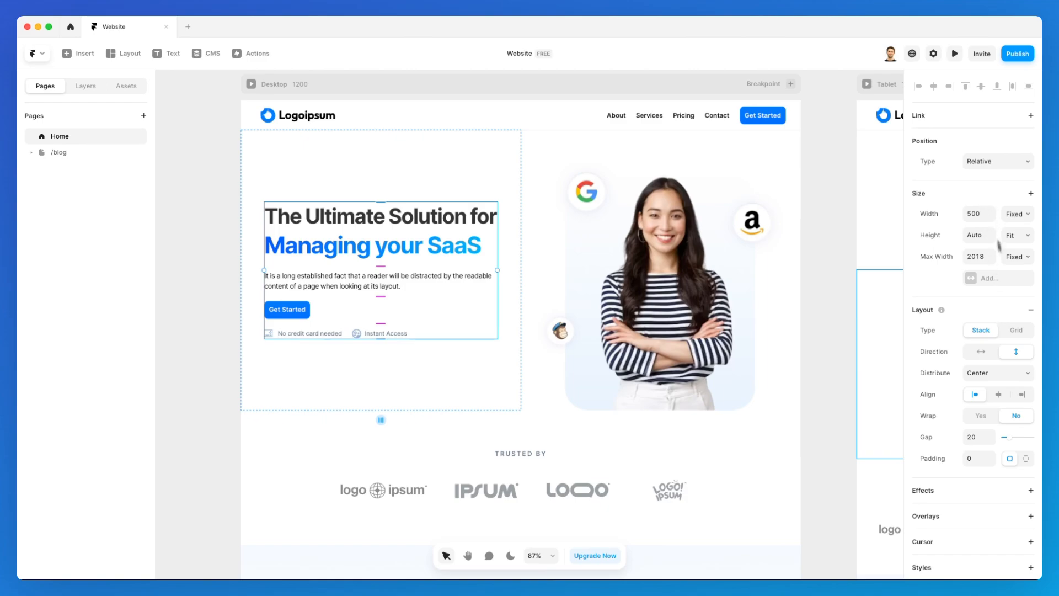
Give the hero text block a Slide In Left appear effect and replay it in the preview.
{"action": "scroll", "coordinate": [990, 287], "scroll_direction": "down", "scroll_amount": 3}
{"action": "left_click", "coordinate": [971, 410]}
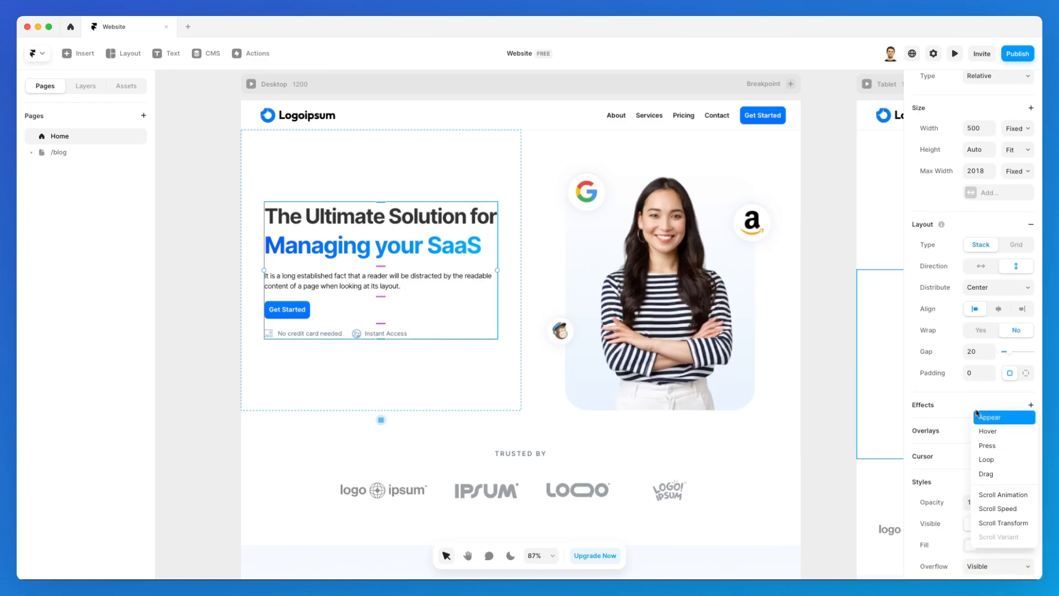
{"action": "left_click", "coordinate": [990, 418]}
{"action": "scroll", "coordinate": [971, 386], "scroll_direction": "down", "scroll_amount": 2}
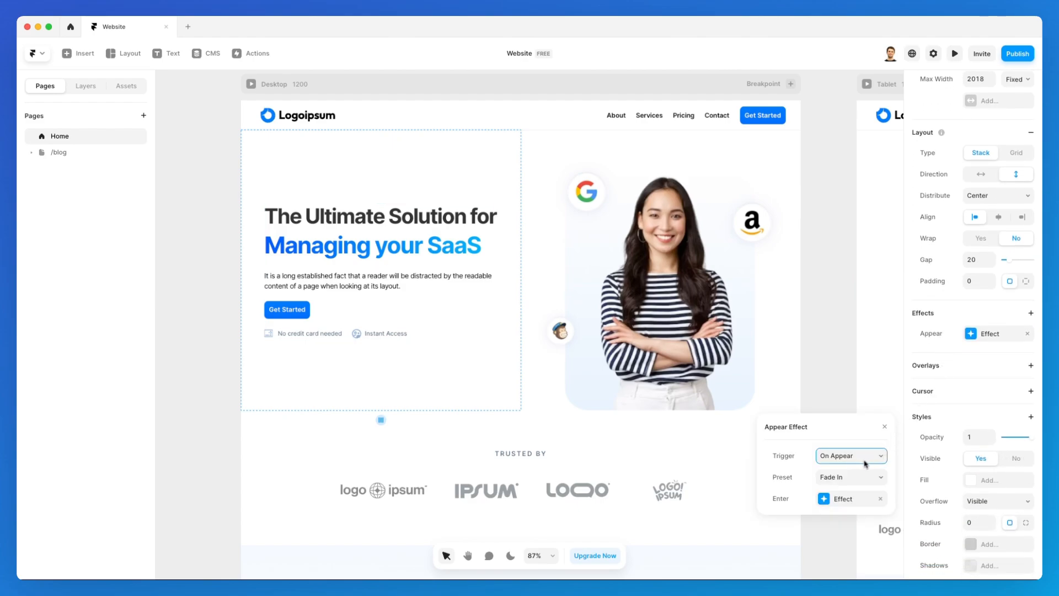
{"action": "left_click", "coordinate": [859, 476]}
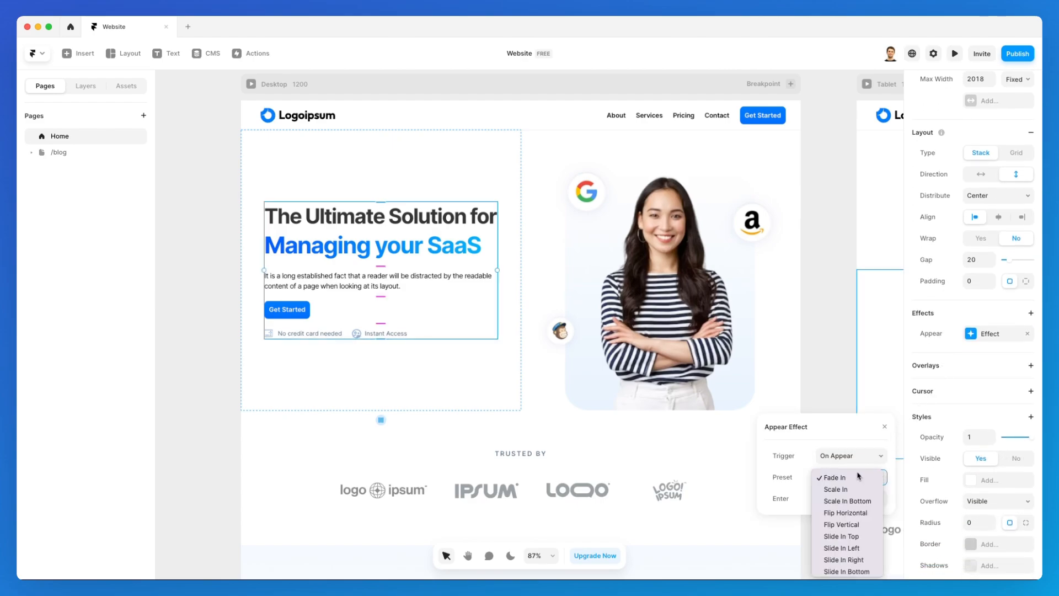
{"action": "left_click", "coordinate": [854, 441]}
{"action": "left_click_drag", "start_coordinate": [839, 425], "coordinate": [809, 254]}
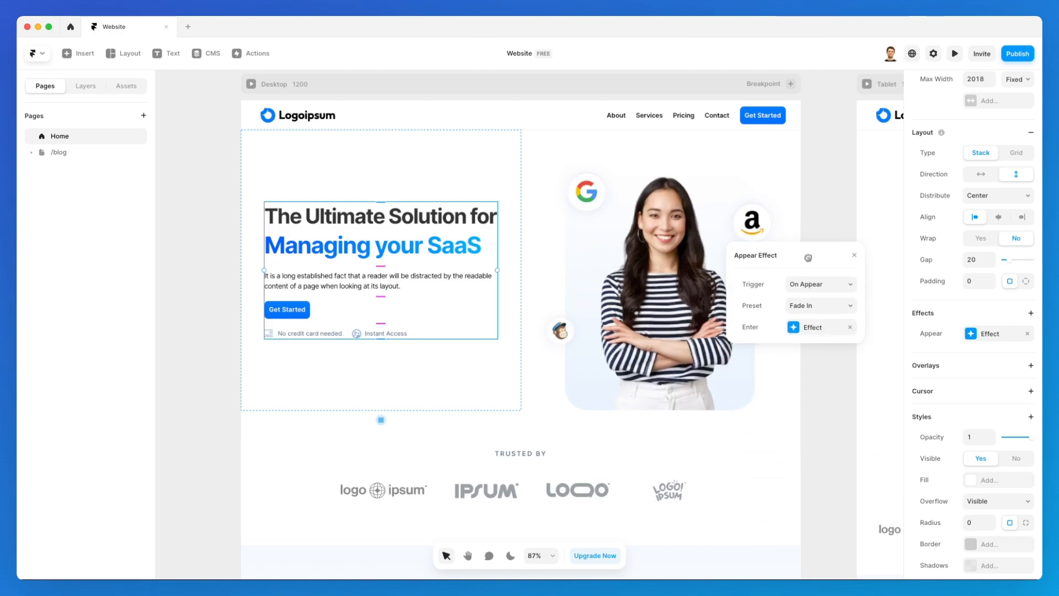
{"action": "left_click", "coordinate": [818, 306]}
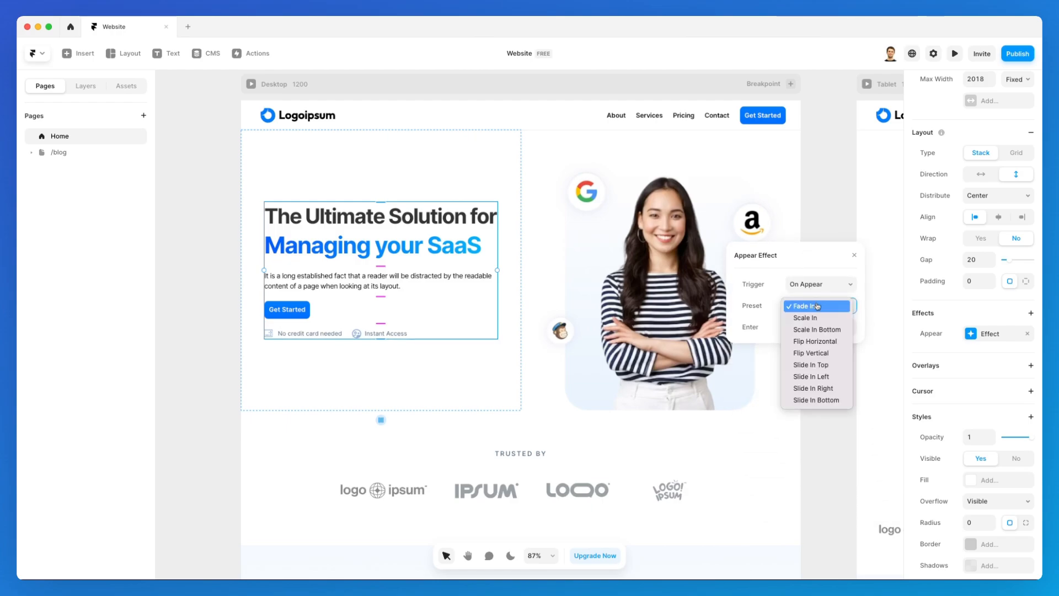
{"action": "left_click", "coordinate": [829, 381]}
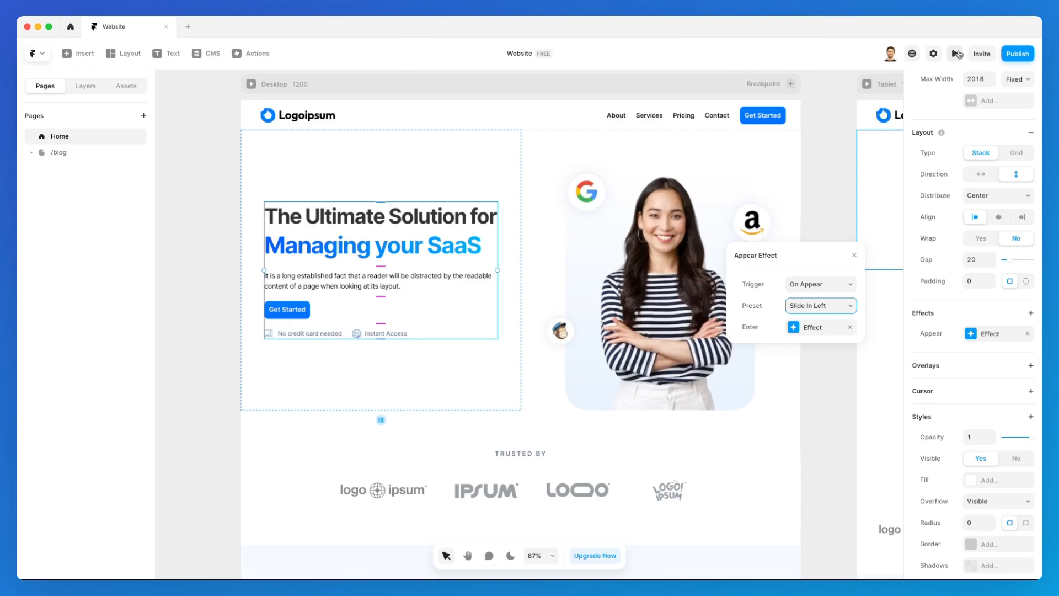
{"action": "left_click", "coordinate": [959, 54]}
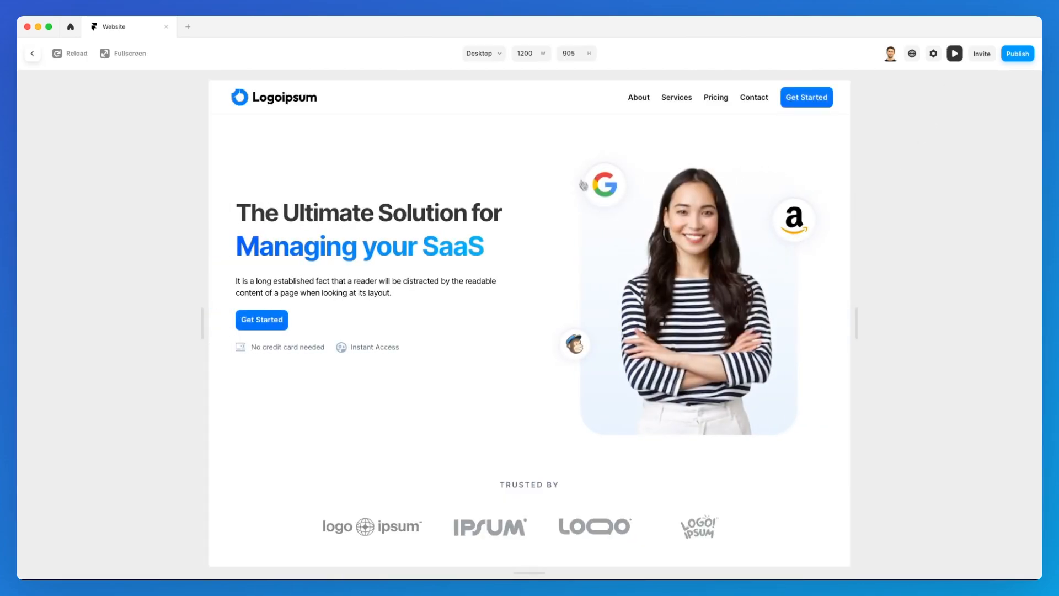
{"action": "left_click", "coordinate": [71, 54]}
Replay the preview, scroll through the hero, Trusted By logos and feature cards, then return to the editor.
{"action": "left_click", "coordinate": [70, 53]}
{"action": "left_click", "coordinate": [76, 53]}
{"action": "scroll", "coordinate": [554, 187], "scroll_direction": "down", "scroll_amount": 4}
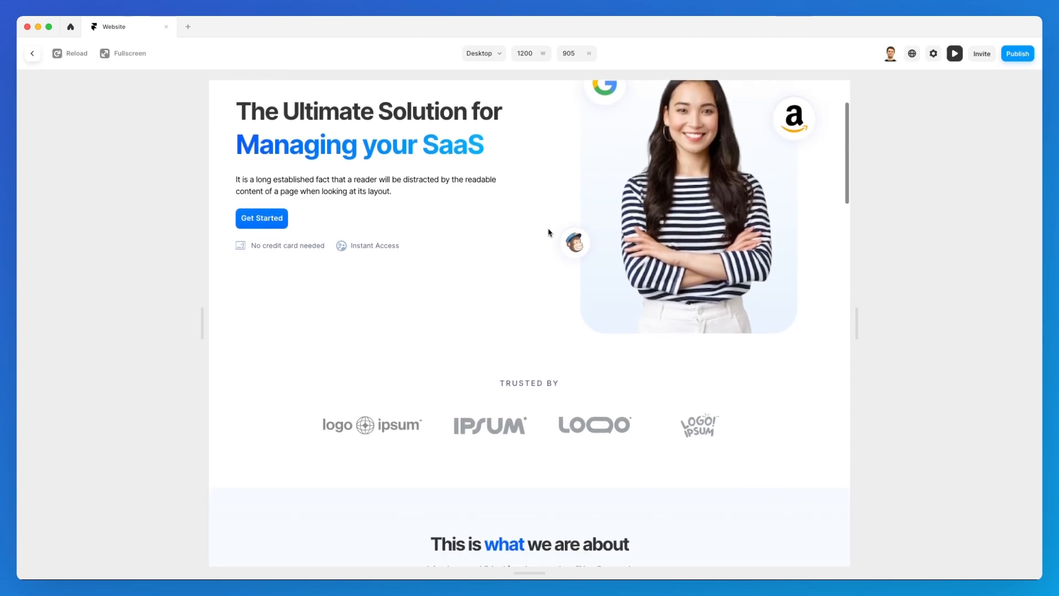
{"action": "scroll", "coordinate": [538, 235], "scroll_direction": "up", "scroll_amount": 1}
{"action": "scroll", "coordinate": [526, 238], "scroll_direction": "up", "scroll_amount": 3}
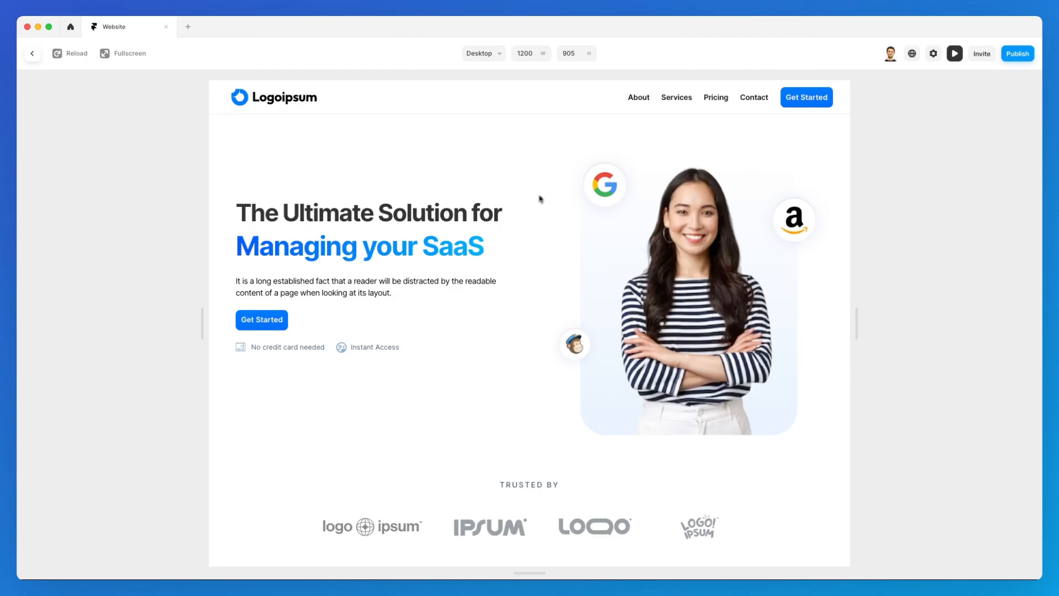
{"action": "scroll", "coordinate": [538, 189], "scroll_direction": "down", "scroll_amount": 2}
{"action": "scroll", "coordinate": [539, 189], "scroll_direction": "up", "scroll_amount": 2}
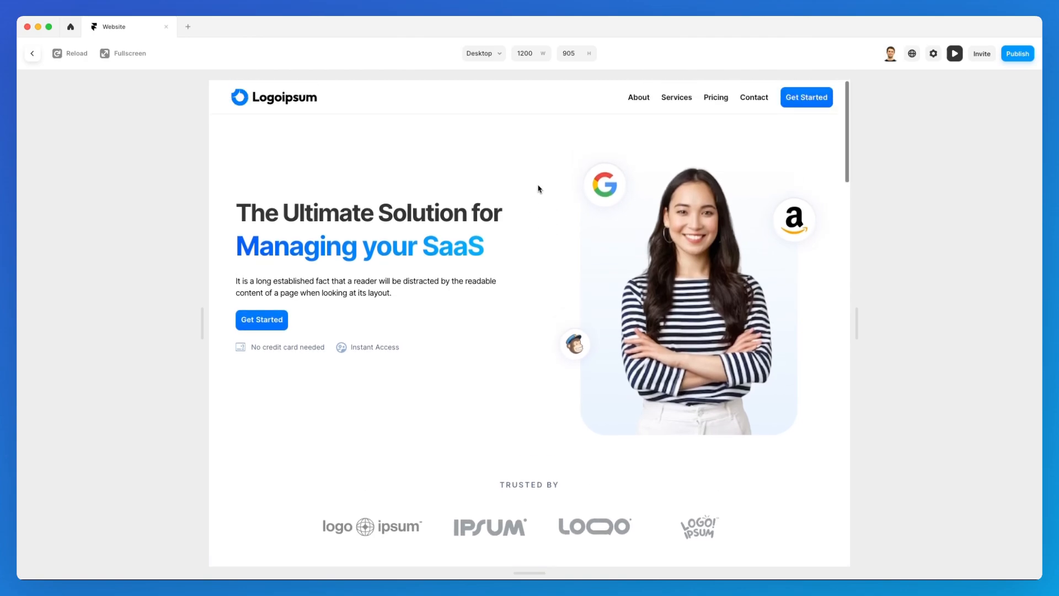
{"action": "scroll", "coordinate": [541, 204], "scroll_direction": "down", "scroll_amount": 5}
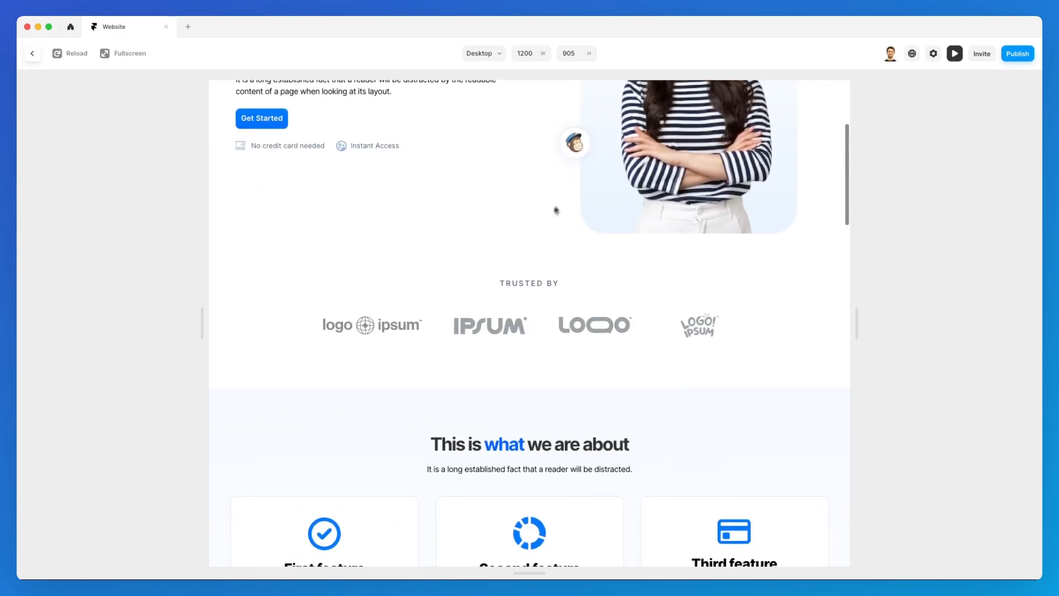
{"action": "scroll", "coordinate": [552, 197], "scroll_direction": "down", "scroll_amount": 4}
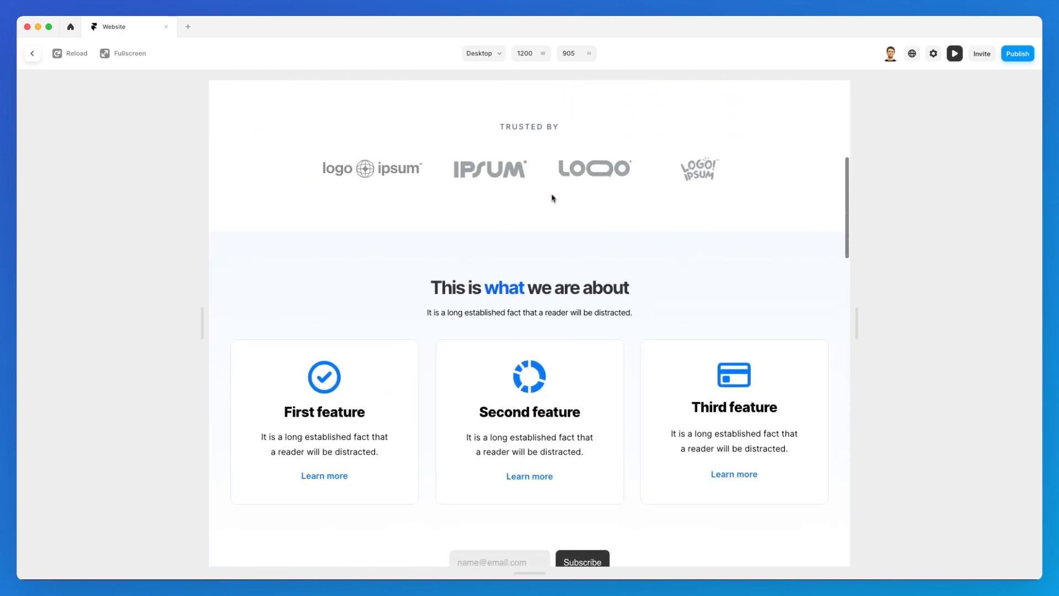
{"action": "scroll", "coordinate": [497, 204], "scroll_direction": "up", "scroll_amount": 6}
{"action": "scroll", "coordinate": [494, 205], "scroll_direction": "up", "scroll_amount": 3}
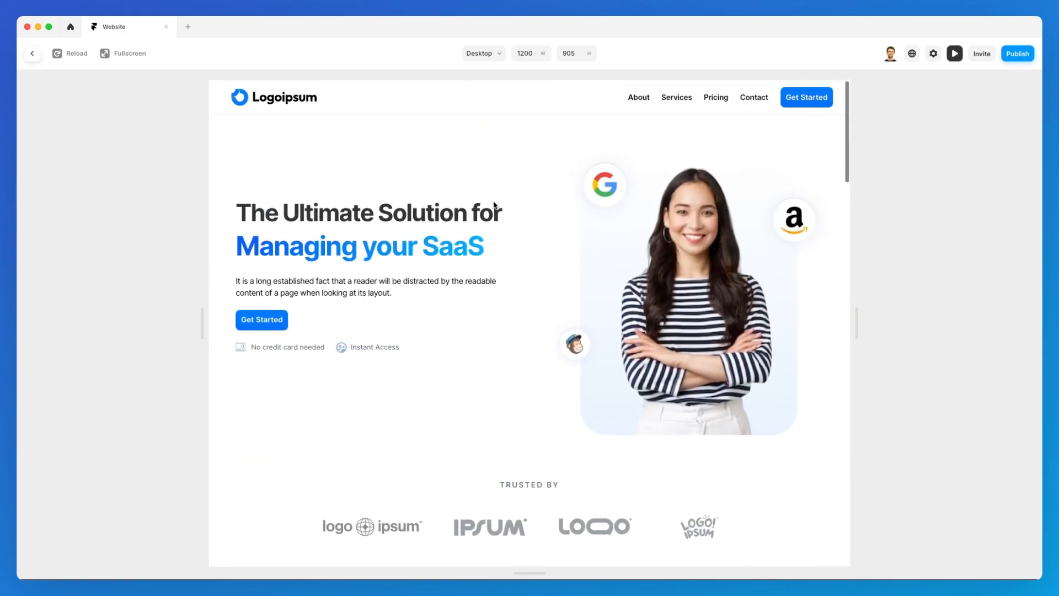
{"action": "left_click", "coordinate": [33, 56]}
Add an appear effect with the Fade In preset to the Trusted By section.
{"action": "scroll", "coordinate": [496, 177], "scroll_direction": "down", "scroll_amount": 5}
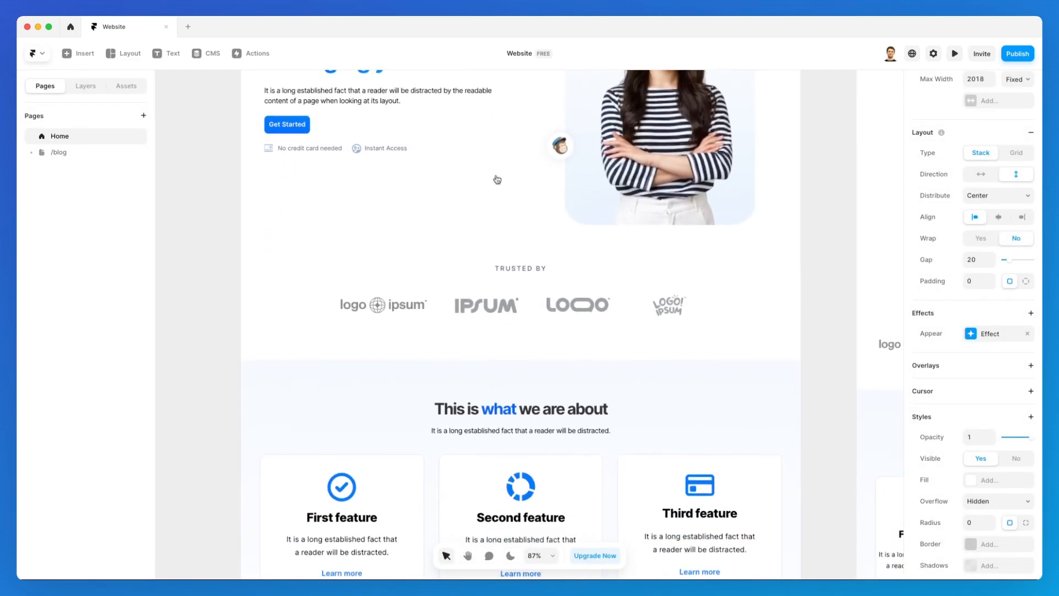
{"action": "left_click", "coordinate": [565, 246]}
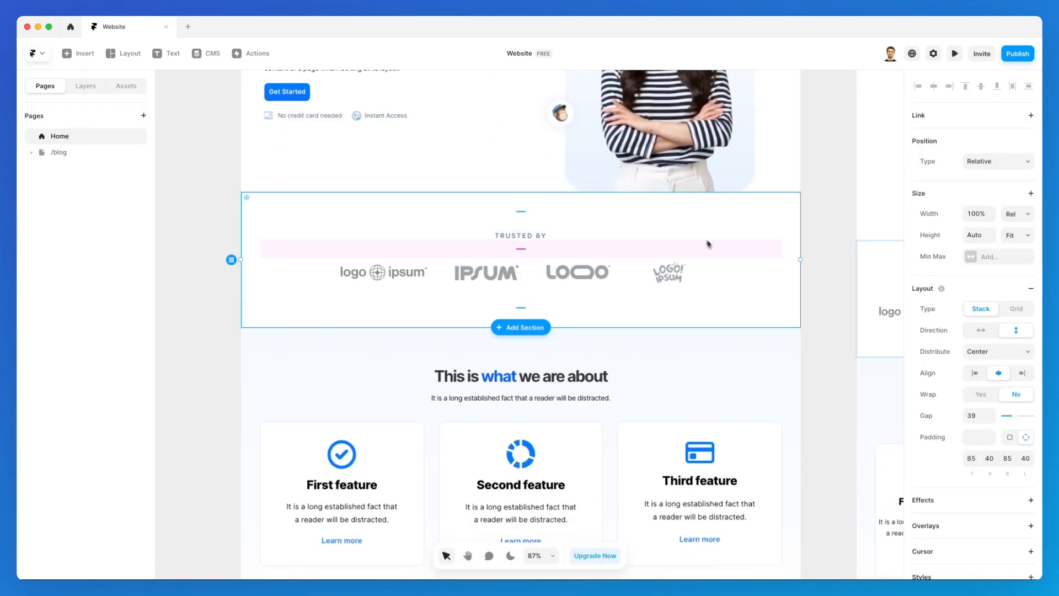
{"action": "scroll", "coordinate": [711, 245], "scroll_direction": "up", "scroll_amount": 3}
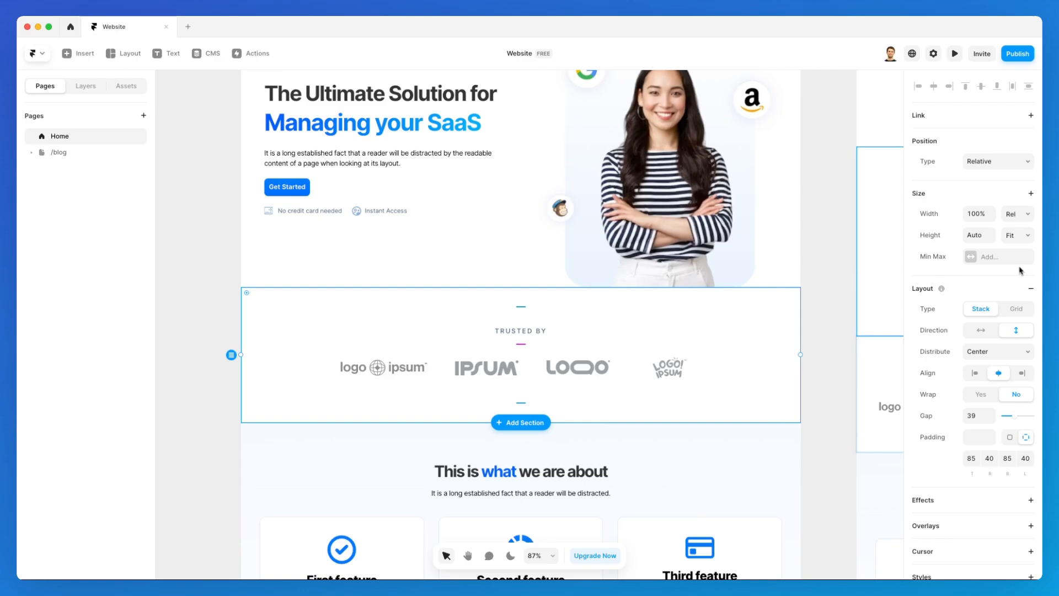
{"action": "scroll", "coordinate": [967, 271], "scroll_direction": "down", "scroll_amount": 5}
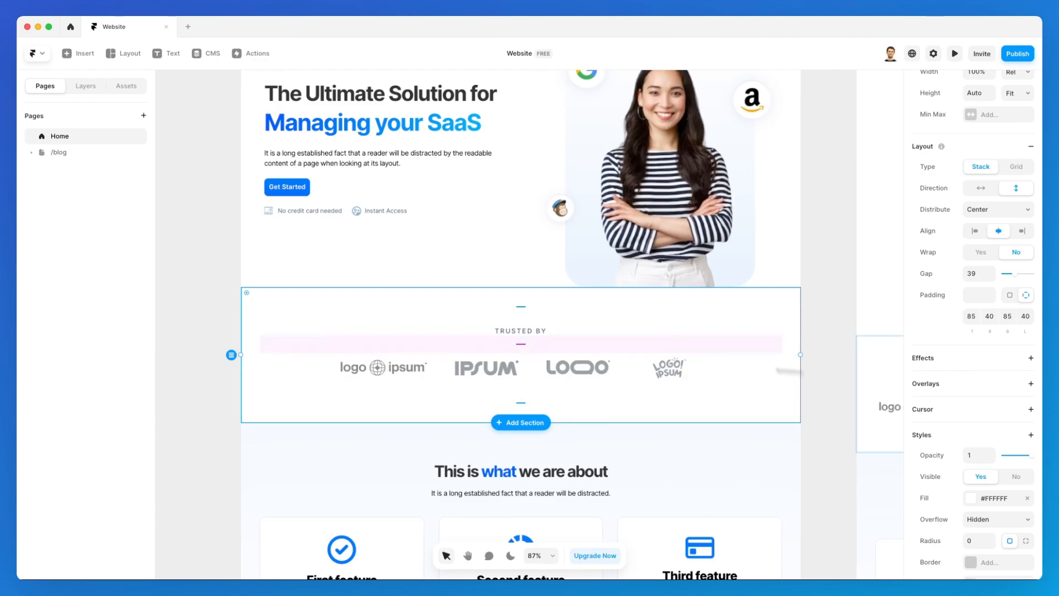
{"action": "left_click", "coordinate": [986, 358]}
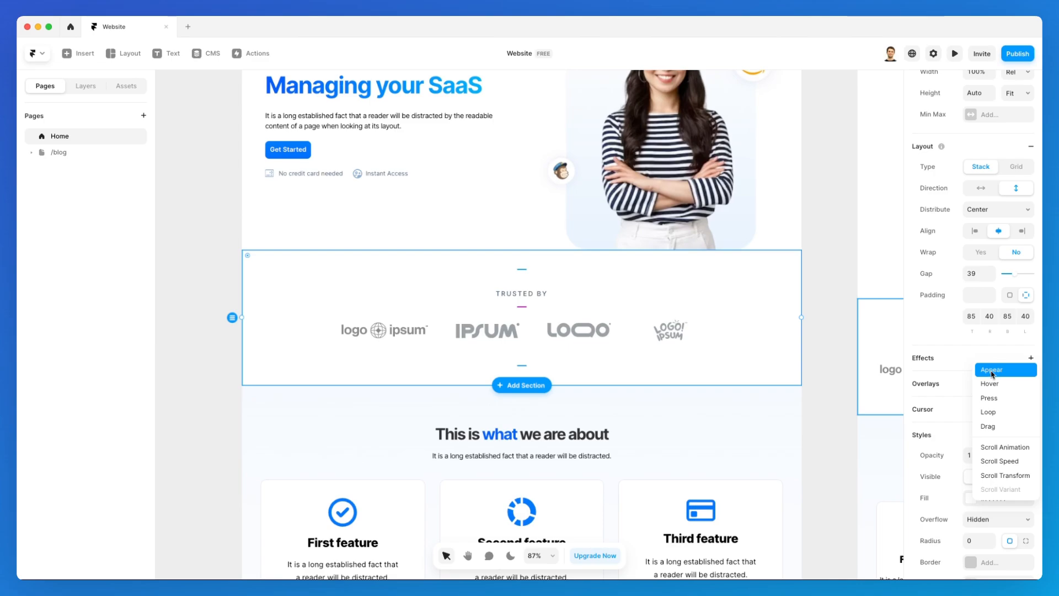
{"action": "left_click", "coordinate": [992, 372]}
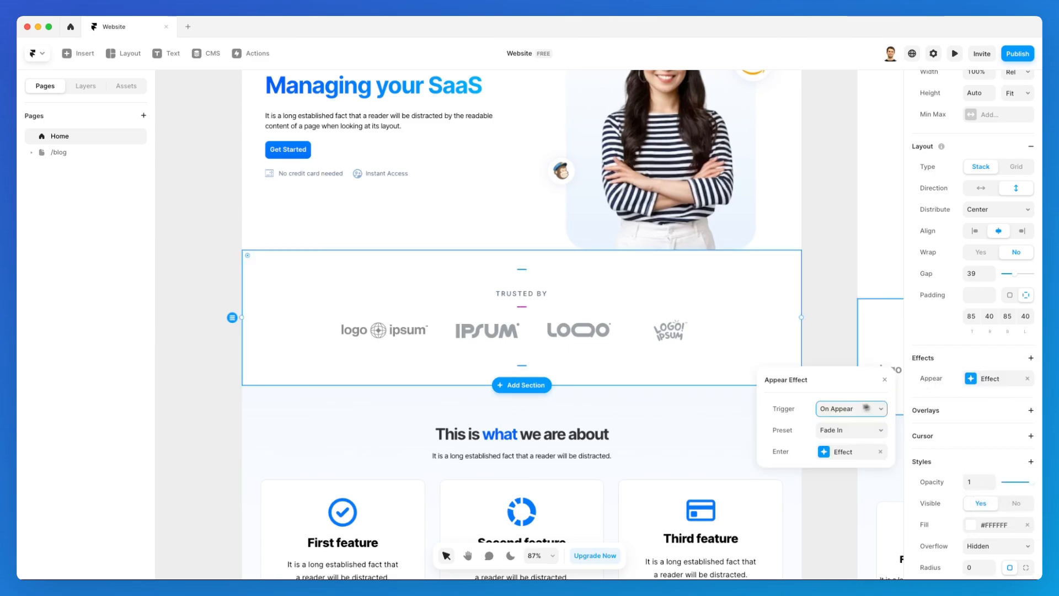
{"action": "left_click", "coordinate": [845, 428]}
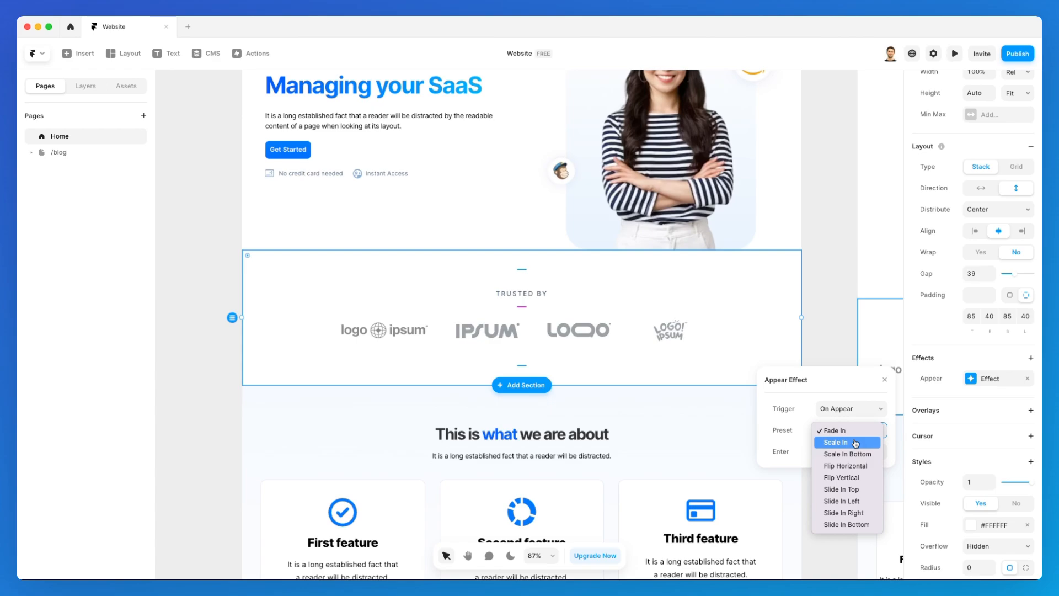
{"action": "left_click", "coordinate": [848, 431]}
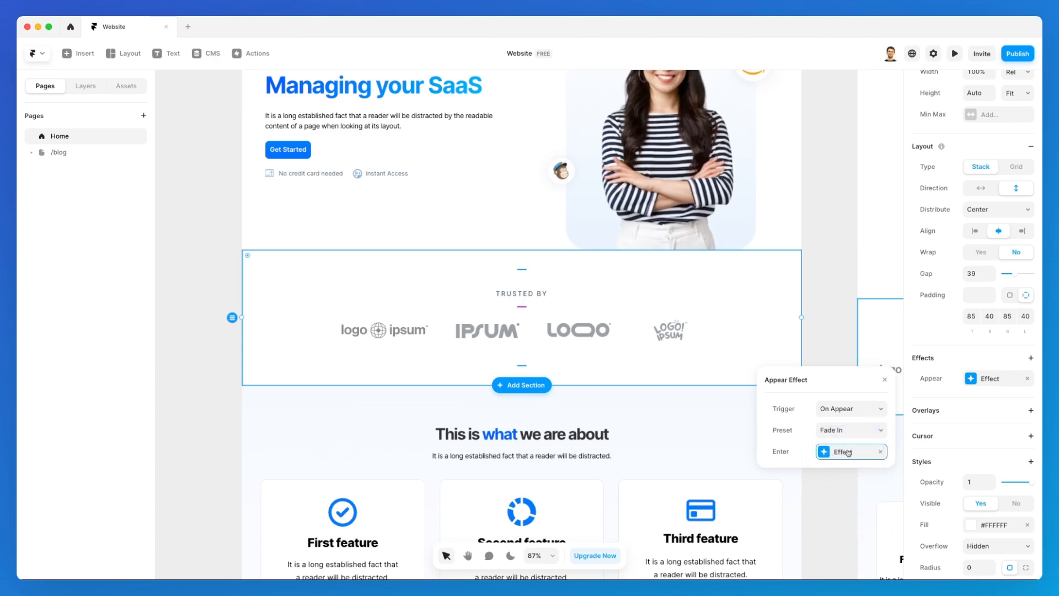
Give the Trusted By fade-in a 0.4 s spring delay and preview the page.
{"action": "left_click", "coordinate": [844, 452]}
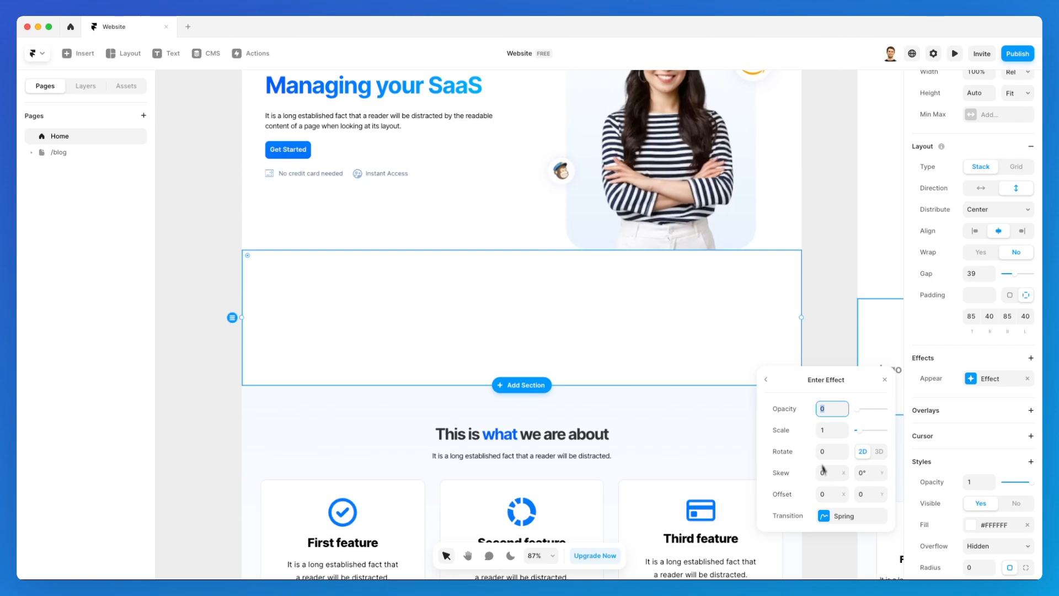
{"action": "left_click", "coordinate": [830, 516]}
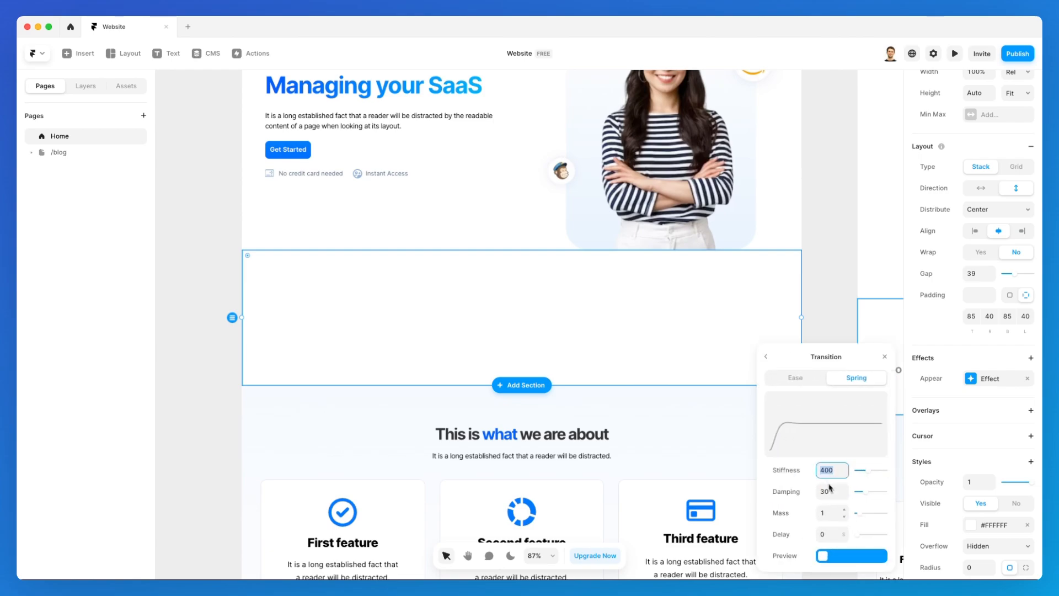
{"action": "left_click", "coordinate": [845, 532]}
{"action": "left_click", "coordinate": [845, 531]}
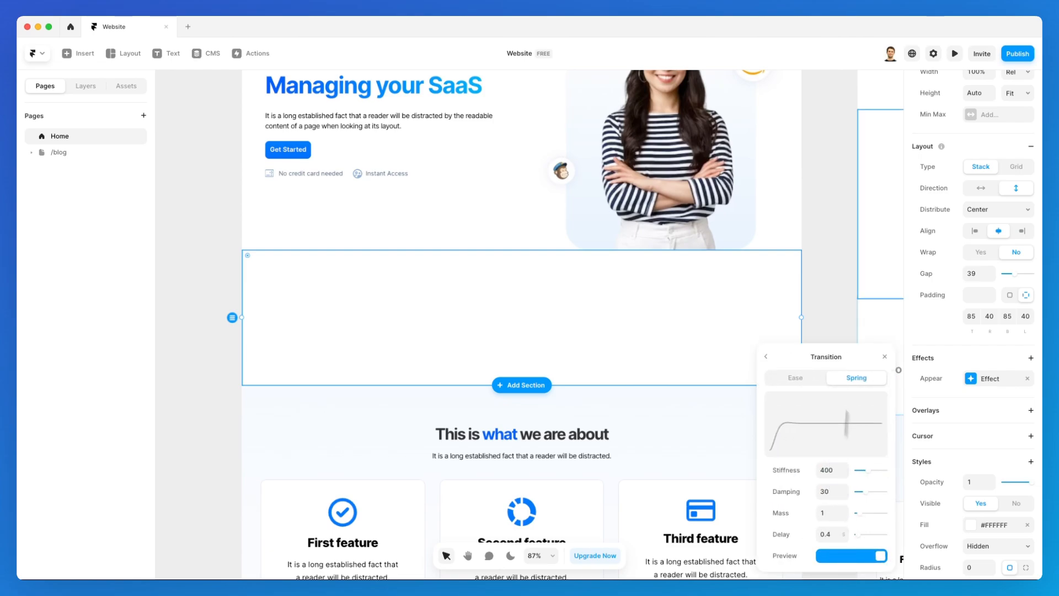
{"action": "left_click", "coordinate": [954, 54]}
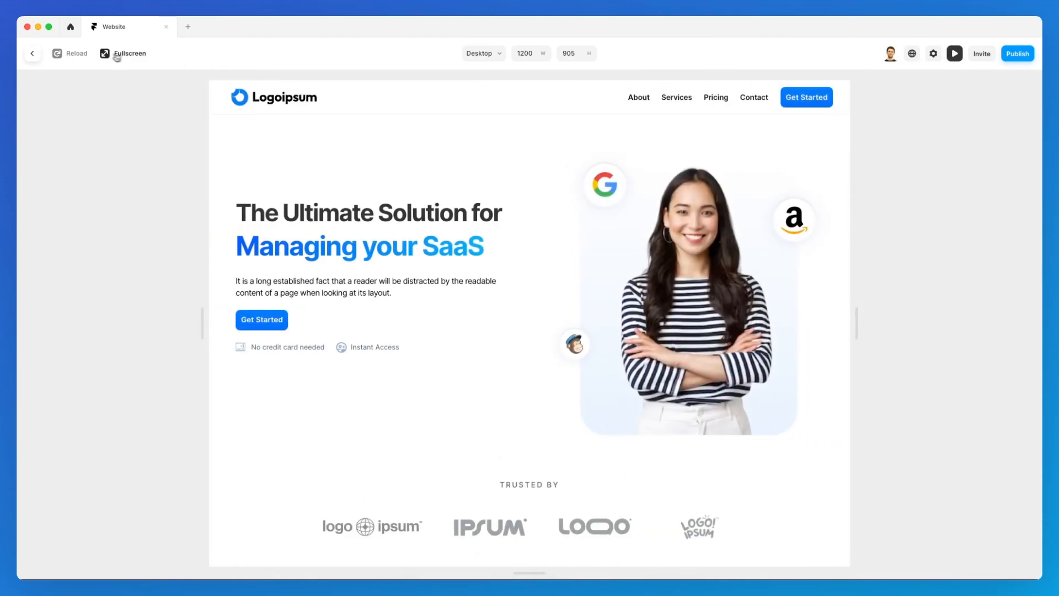
Reload the preview three times to replay the appear animations, then return to the editor.
{"action": "left_click", "coordinate": [82, 55]}
{"action": "left_click", "coordinate": [82, 54]}
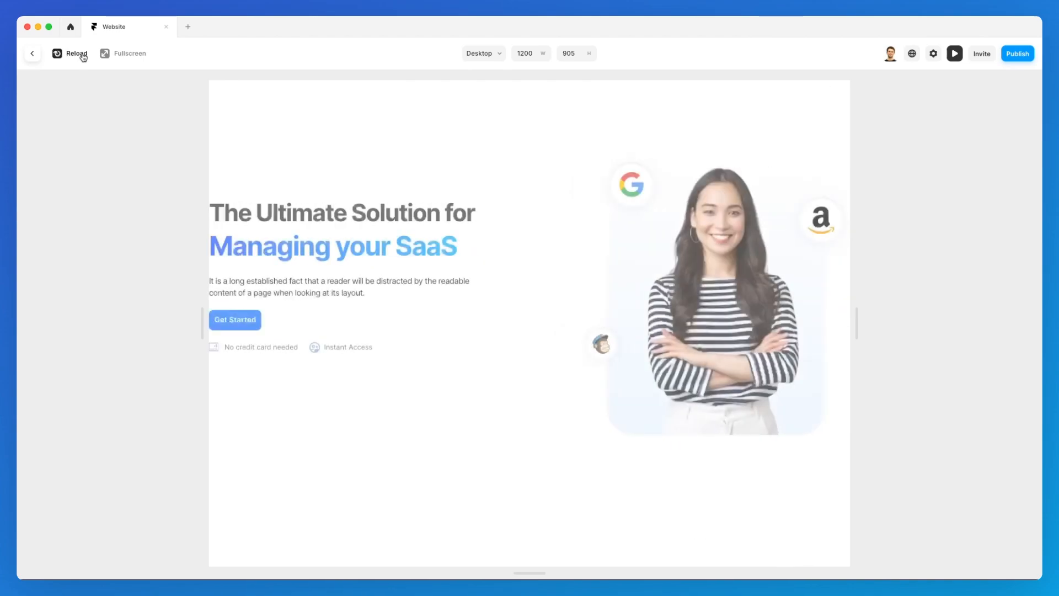
{"action": "left_click", "coordinate": [82, 56]}
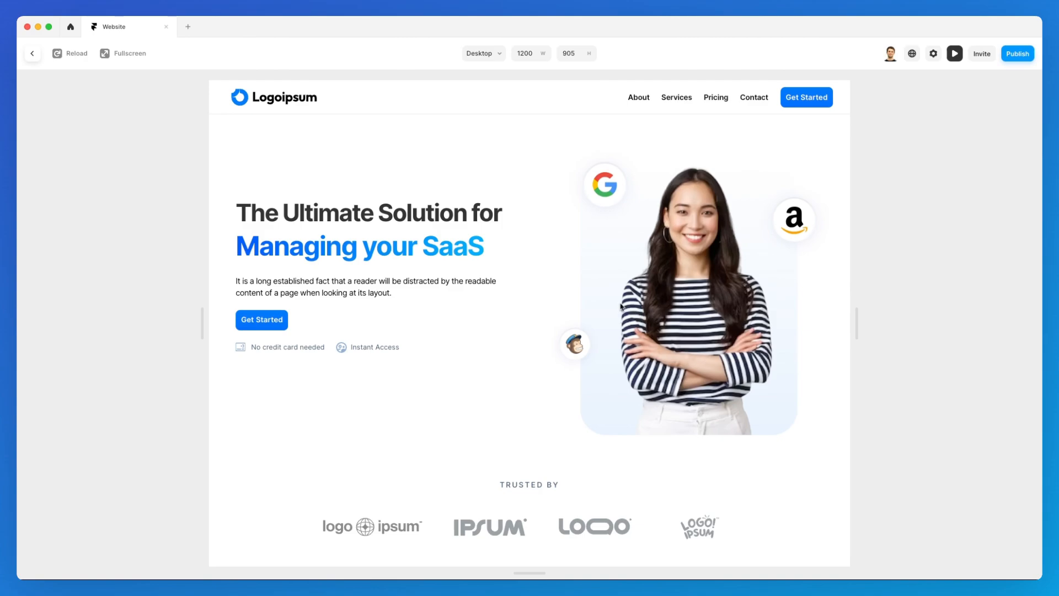
{"action": "left_click", "coordinate": [33, 55]}
{"action": "left_click", "coordinate": [667, 250]}
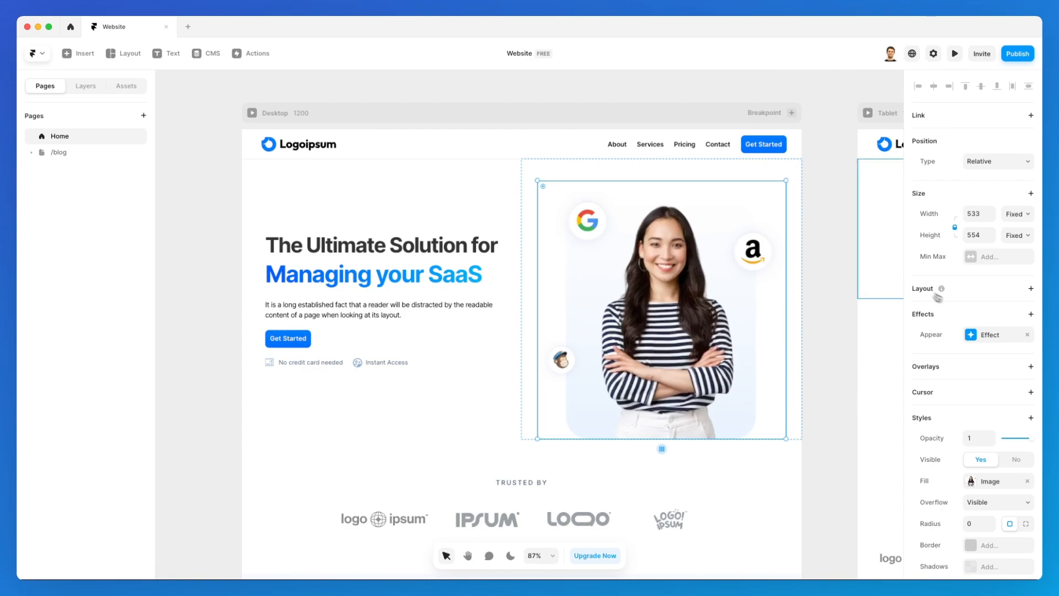
Add a hover effect scaling the hero image to 1.1 and preview it.
{"action": "left_click", "coordinate": [1030, 315]}
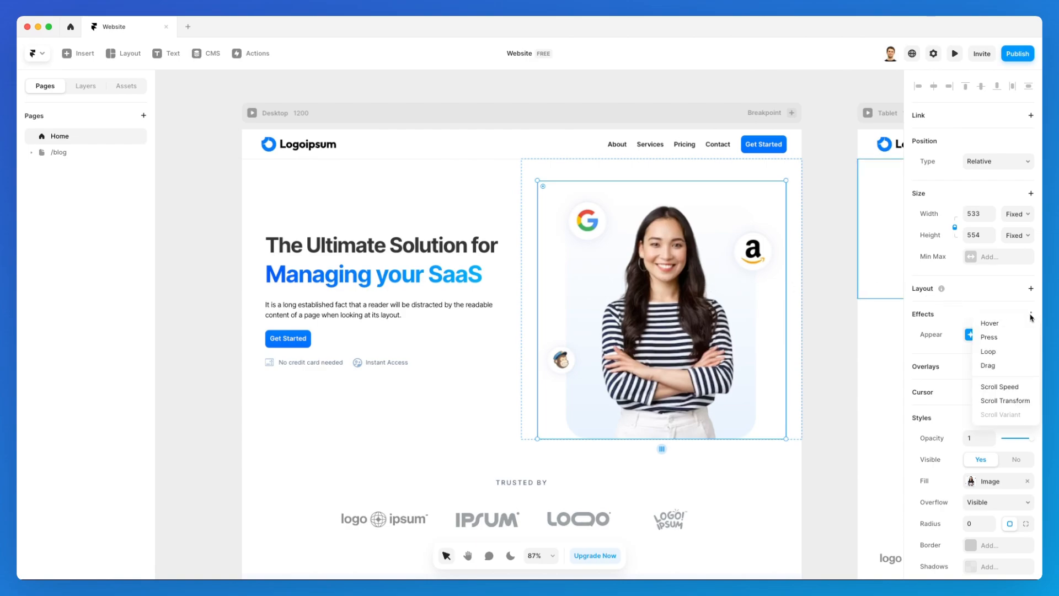
{"action": "left_click", "coordinate": [1003, 324]}
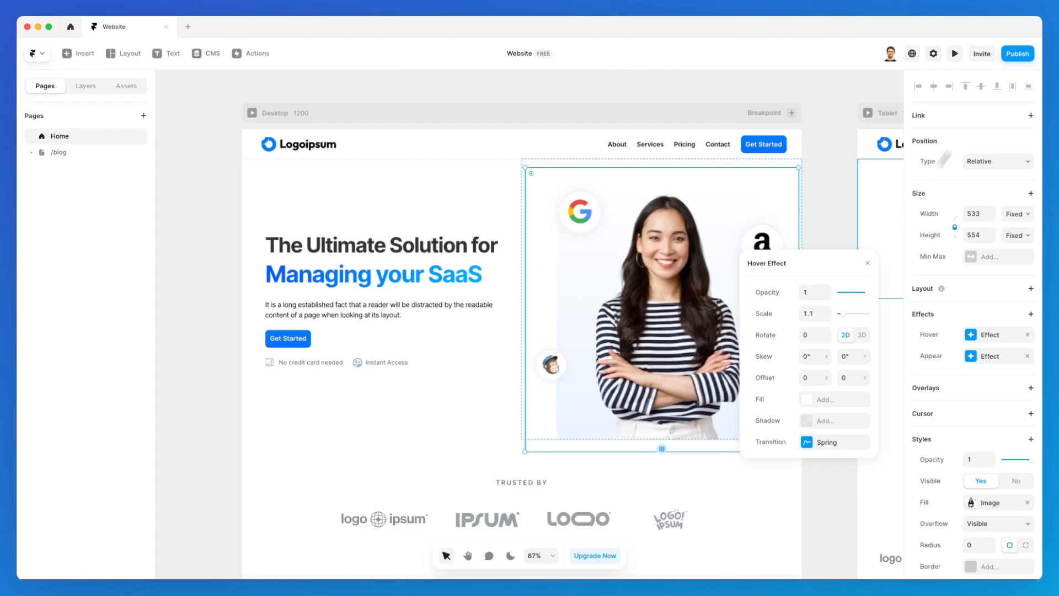
{"action": "left_click", "coordinate": [955, 54]}
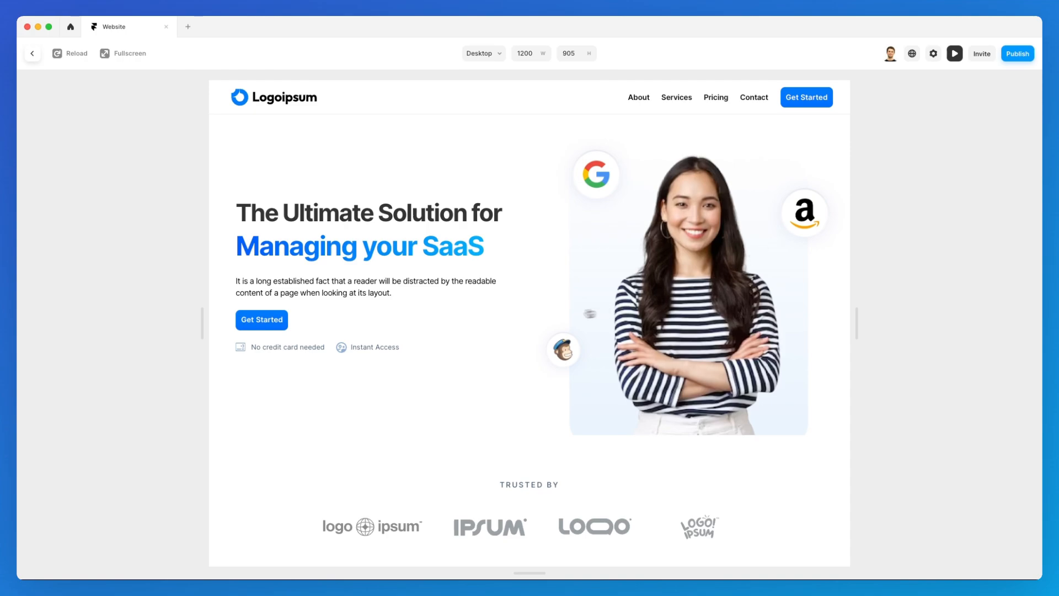
Reduce the hero image's hover scale to 0.9 and test it in the preview, scrolling down the page.
{"action": "left_click", "coordinate": [34, 55]}
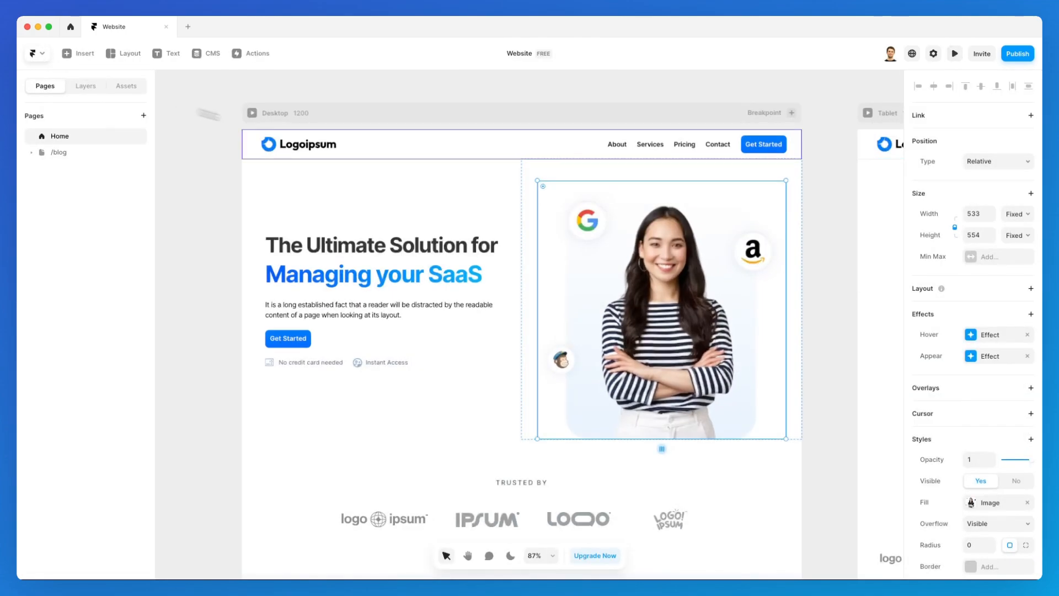
{"action": "left_click", "coordinate": [983, 341]}
{"action": "left_click", "coordinate": [844, 391]}
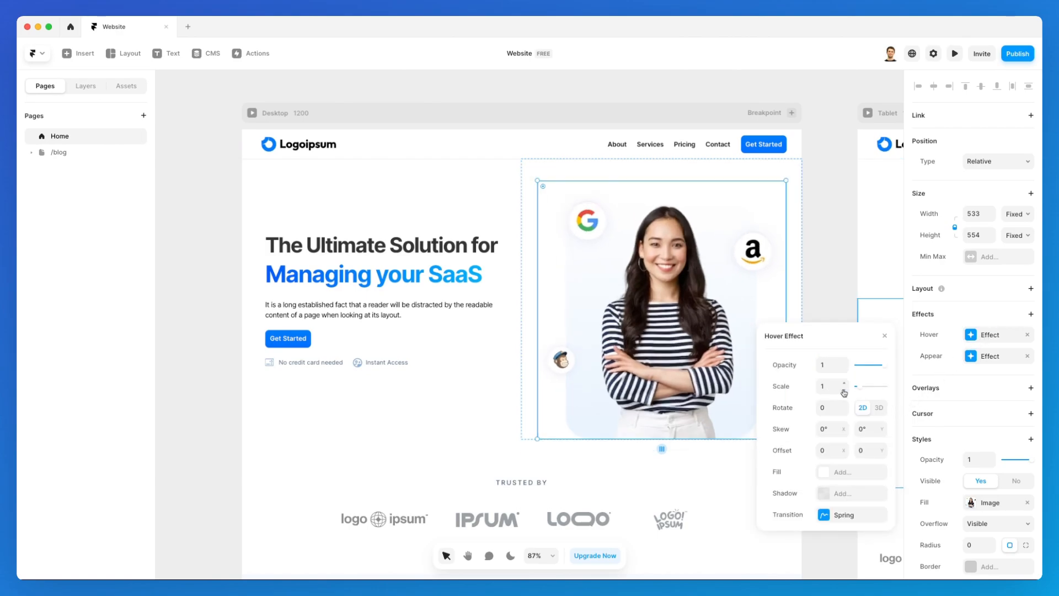
{"action": "left_click", "coordinate": [844, 390]}
{"action": "left_click", "coordinate": [955, 54]}
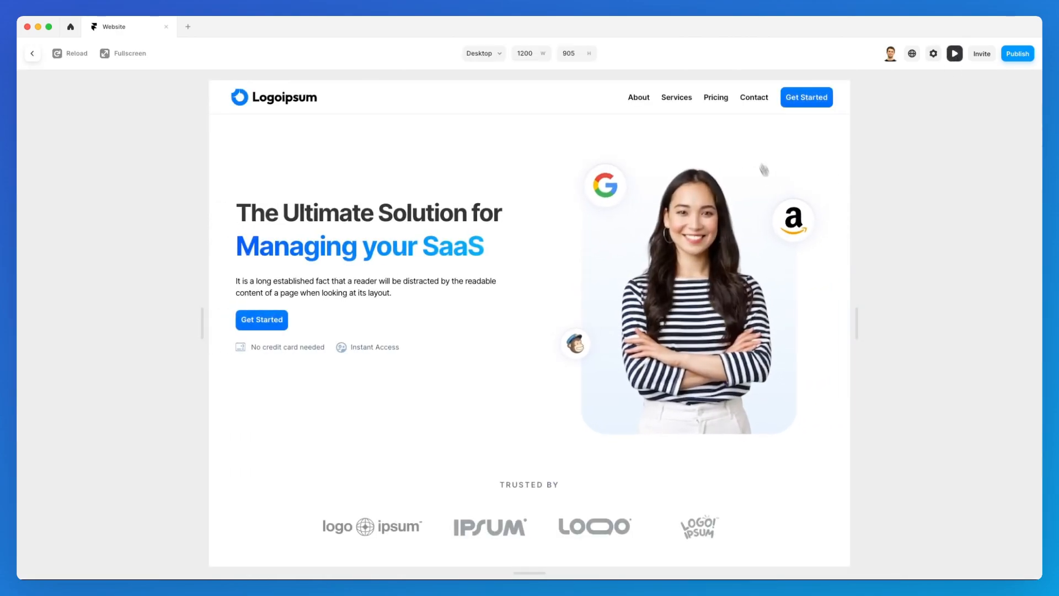
{"action": "scroll", "coordinate": [597, 286], "scroll_direction": "down", "scroll_amount": 2}
{"action": "scroll", "coordinate": [597, 285], "scroll_direction": "down", "scroll_amount": 6}
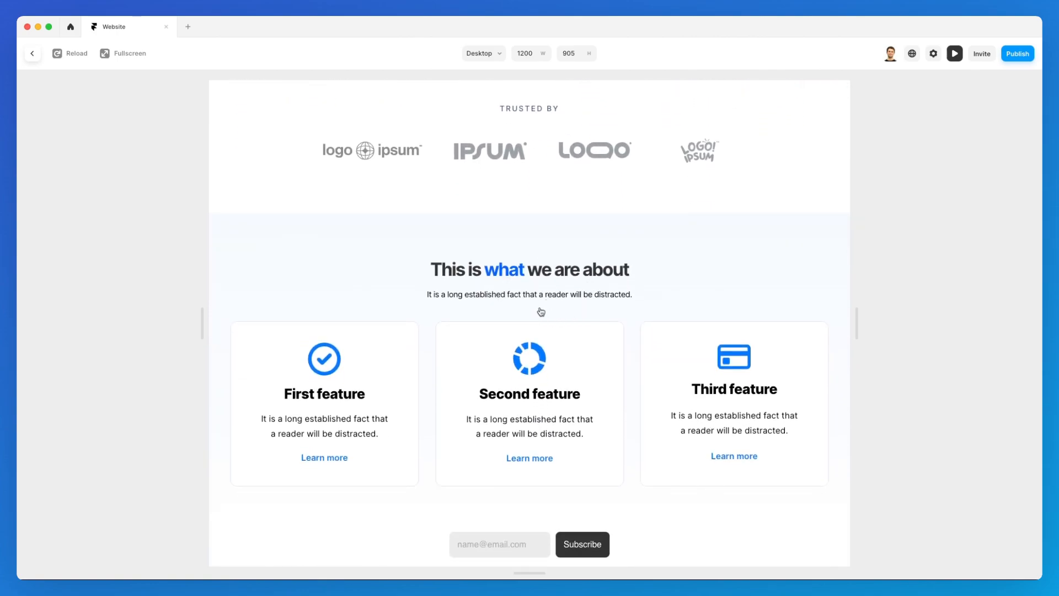
{"action": "left_click", "coordinate": [34, 54]}
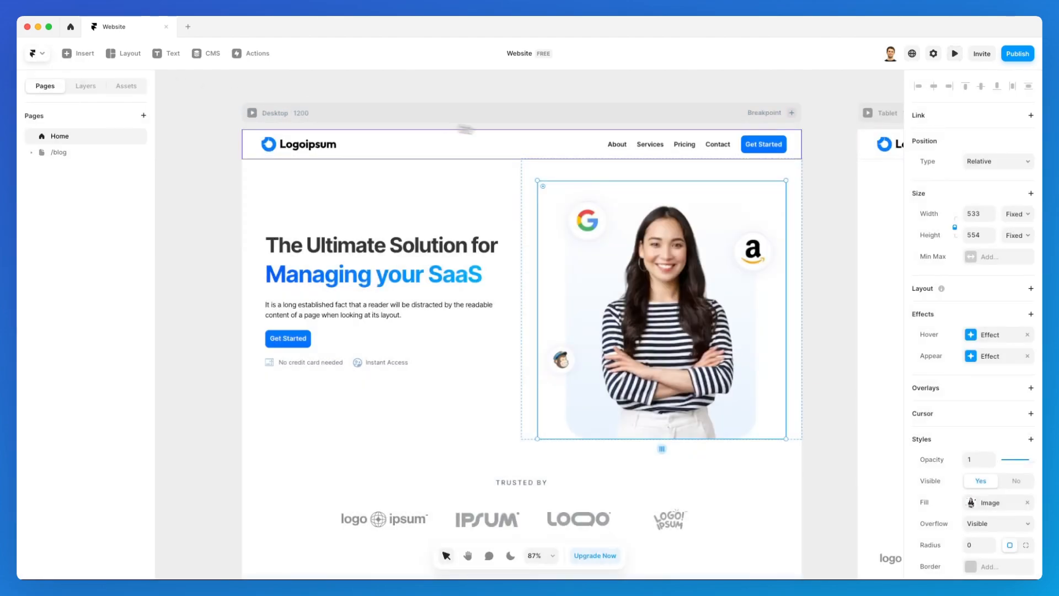
{"action": "scroll", "coordinate": [539, 361], "scroll_direction": "down", "scroll_amount": 5}
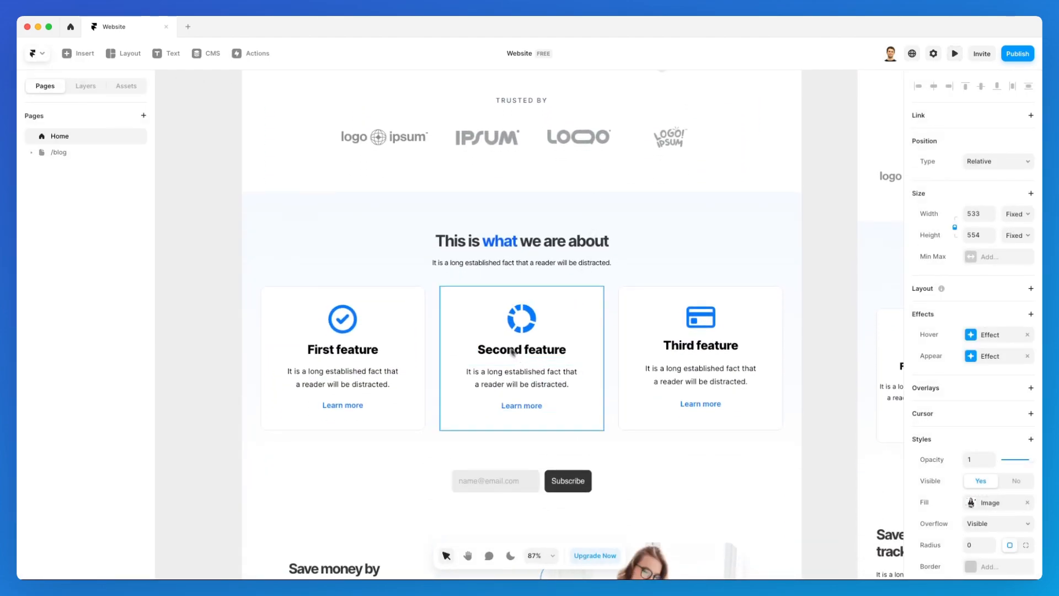
Select the three feature card headings and lower their text size from 25 to 22.
{"action": "left_click", "coordinate": [375, 351]}
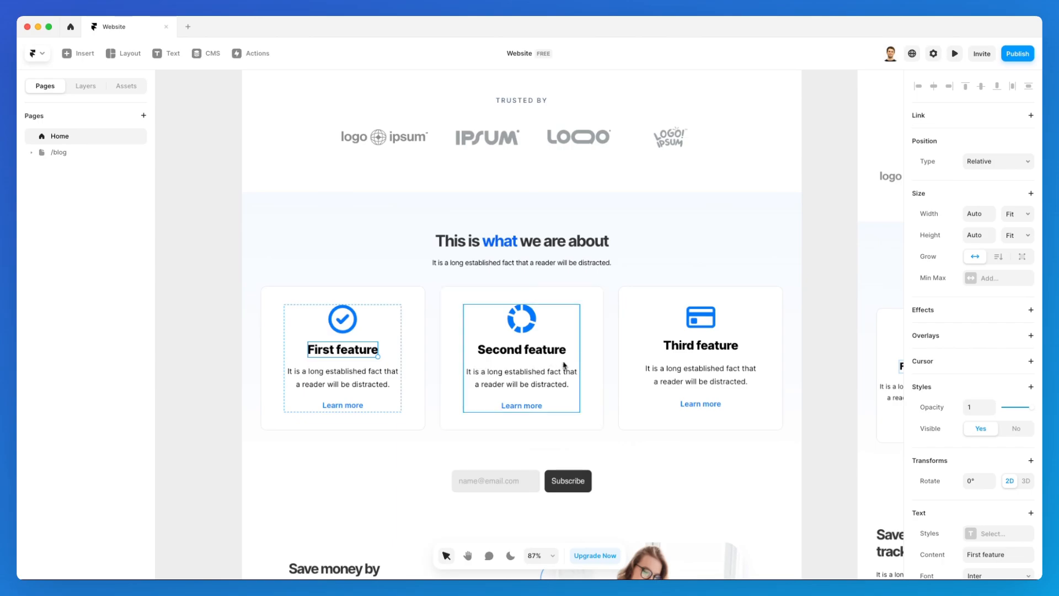
{"action": "left_click", "coordinate": [543, 351], "text": "shift"}
{"action": "left_click", "coordinate": [690, 346], "text": "shift"}
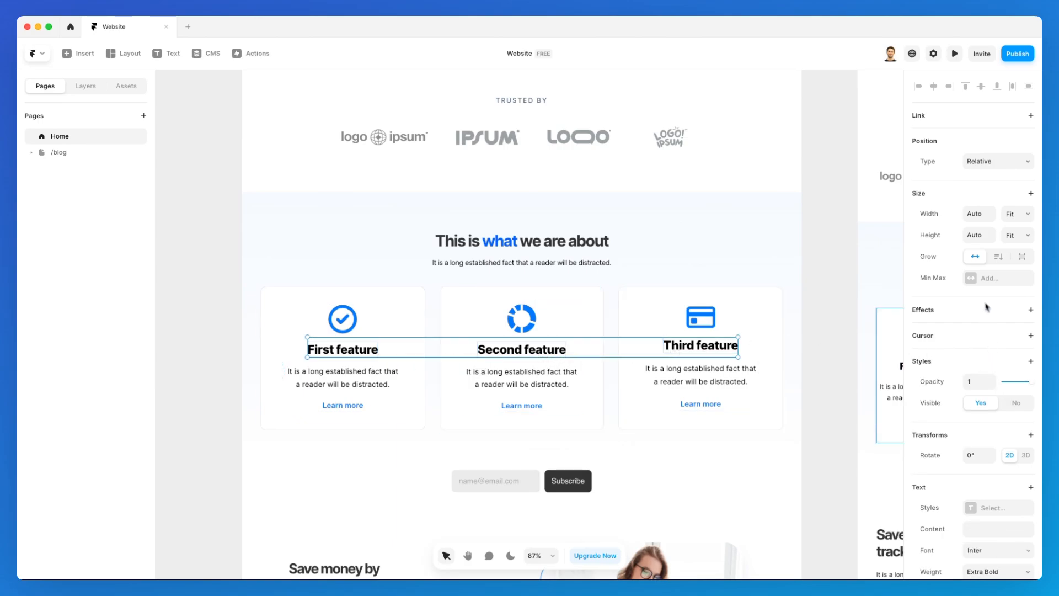
{"action": "scroll", "coordinate": [987, 306], "scroll_direction": "down", "scroll_amount": 5}
{"action": "left_click", "coordinate": [993, 423]}
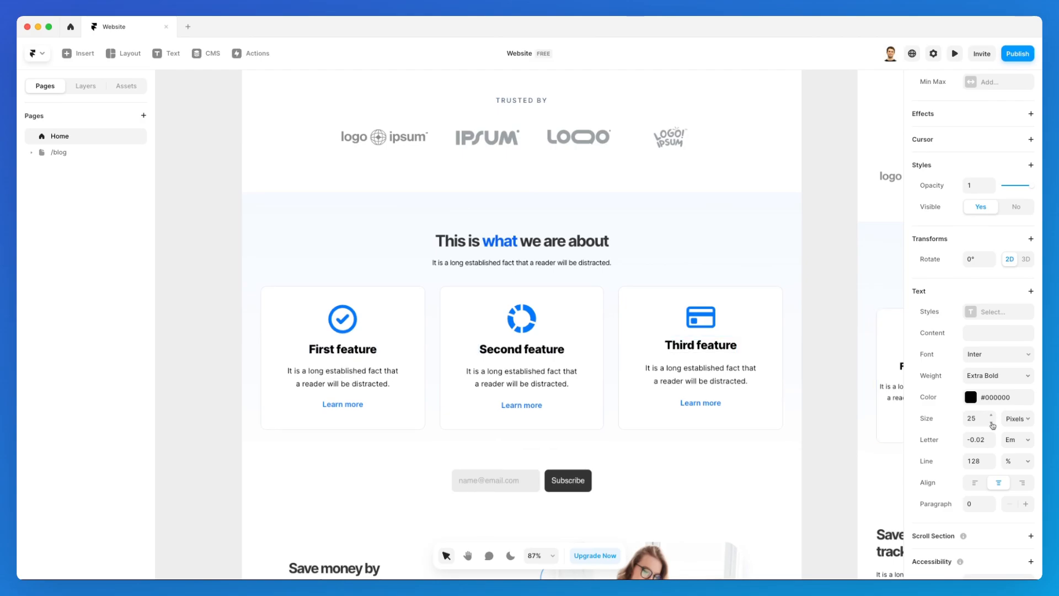
{"action": "left_click", "coordinate": [993, 424]}
{"action": "left_click", "coordinate": [993, 424]}
{"action": "left_click", "coordinate": [993, 424]}
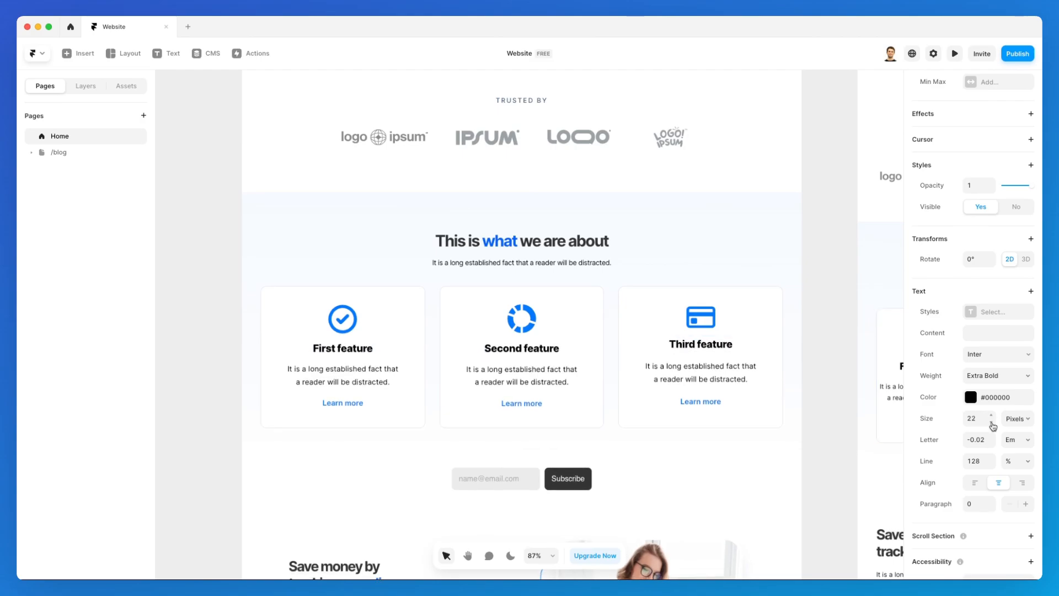
{"action": "left_click", "coordinate": [688, 248]}
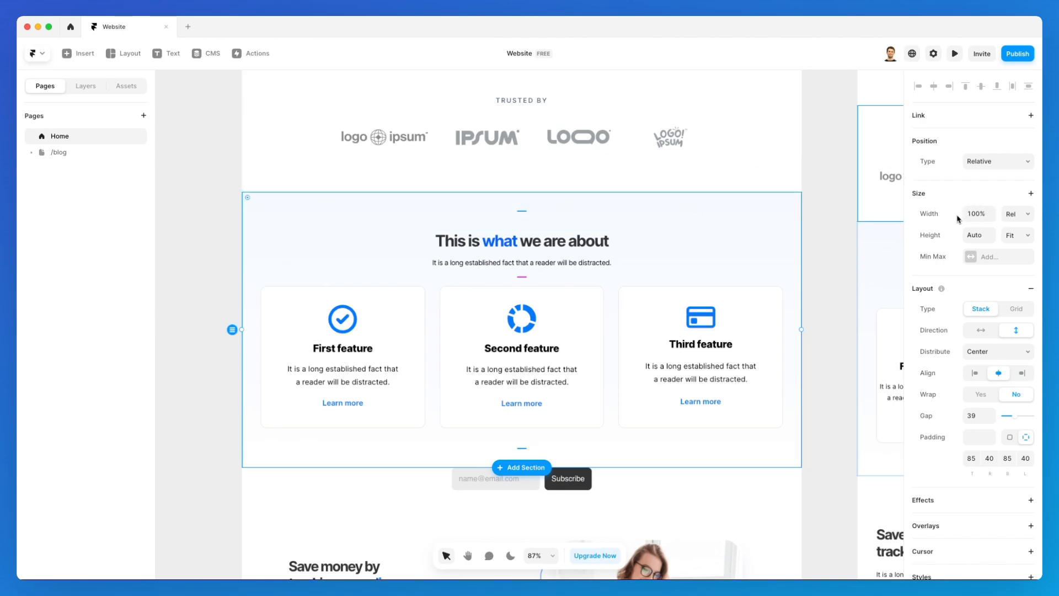
Add an Appear effect with the Slide In Top preset to the features section and preview the site.
{"action": "scroll", "coordinate": [963, 503], "scroll_direction": "down", "scroll_amount": 3}
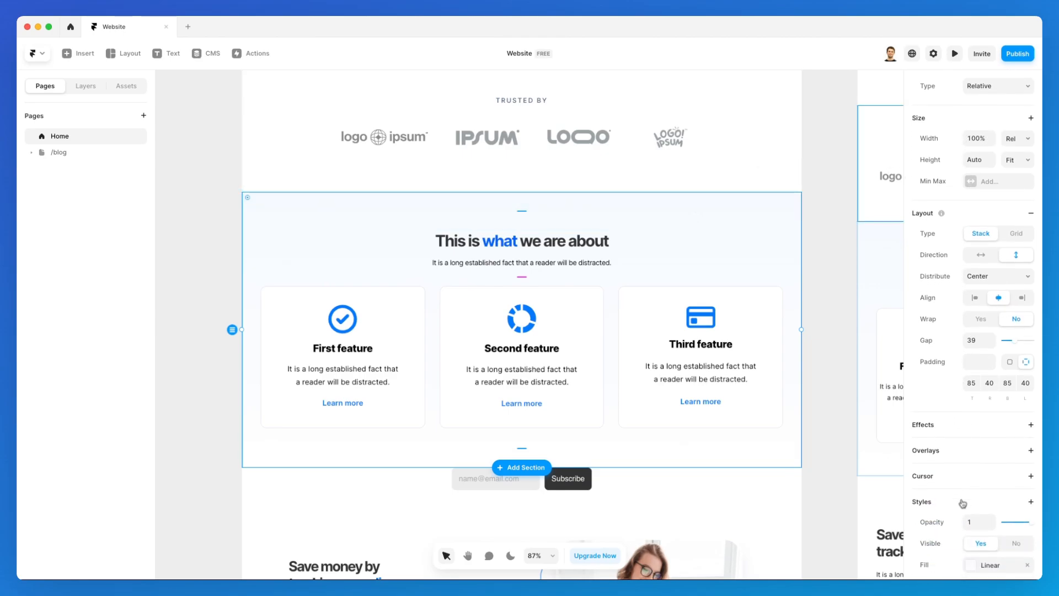
{"action": "left_click", "coordinate": [959, 424]}
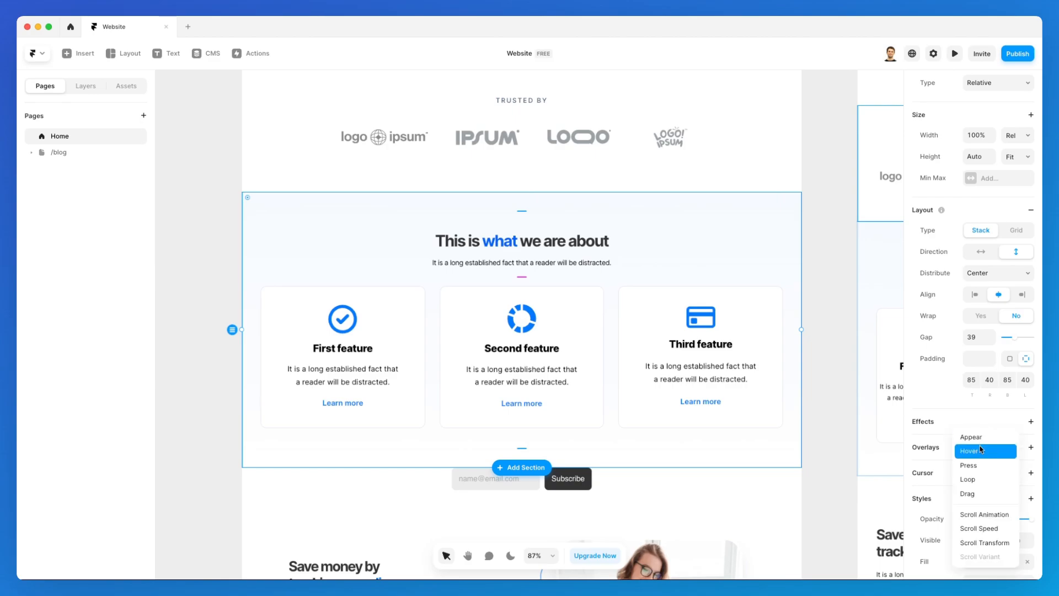
{"action": "left_click", "coordinate": [982, 439]}
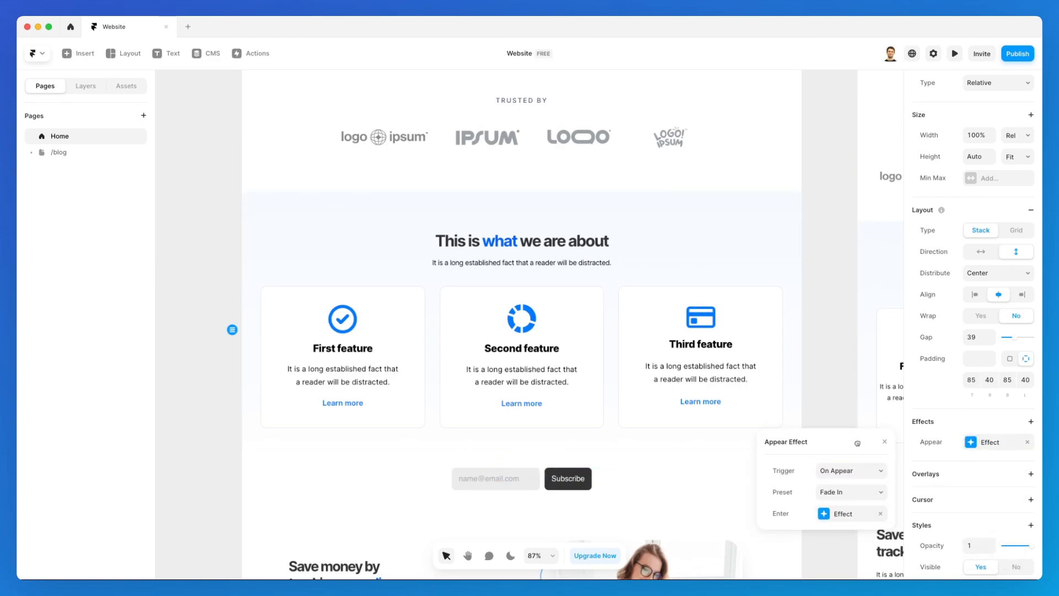
{"action": "left_click_drag", "start_coordinate": [858, 451], "coordinate": [828, 200]}
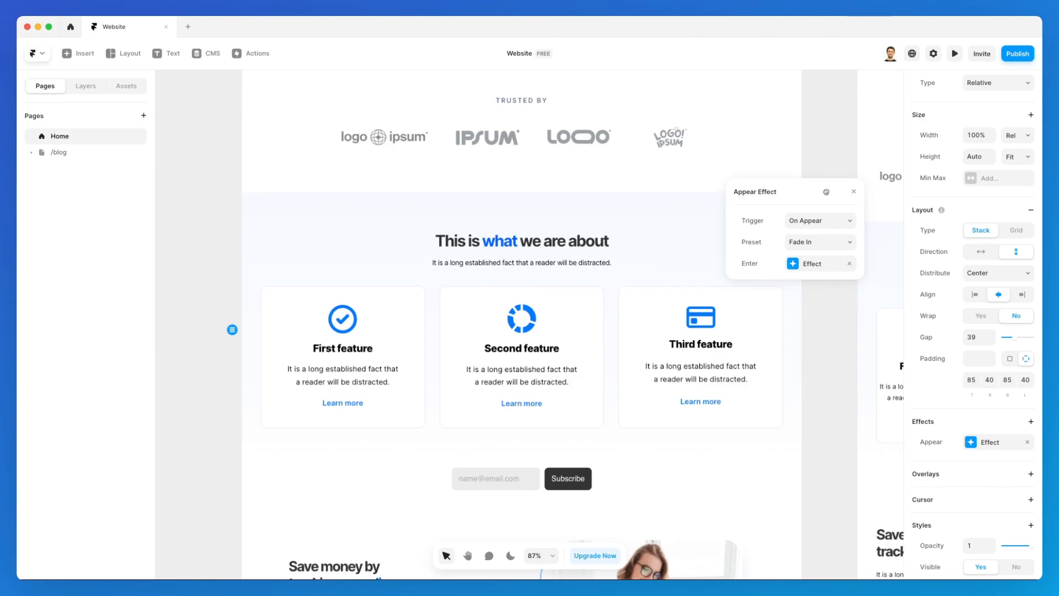
{"action": "left_click", "coordinate": [834, 243]}
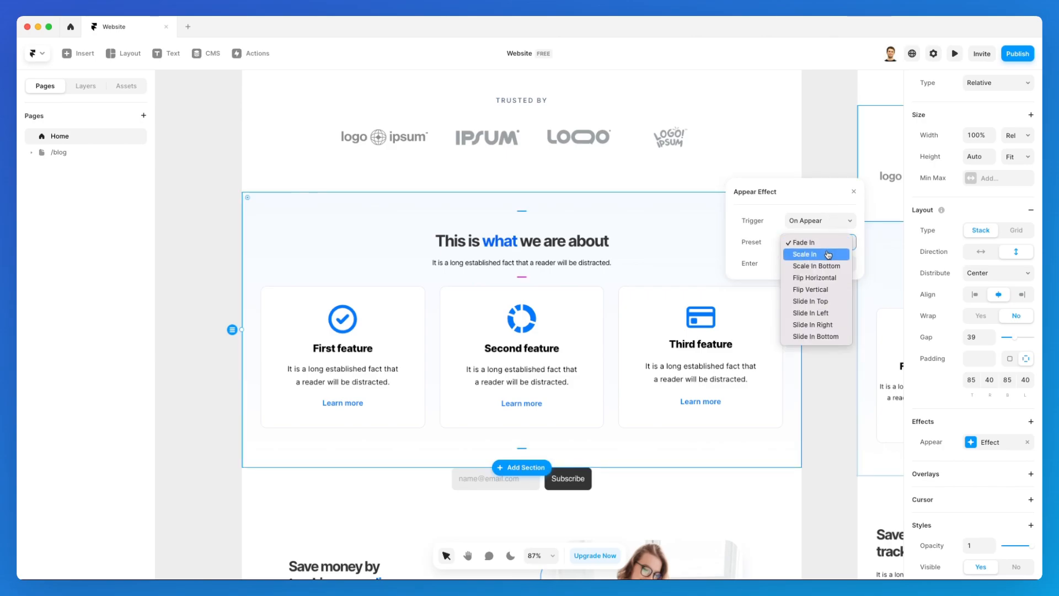
{"action": "left_click", "coordinate": [831, 301]}
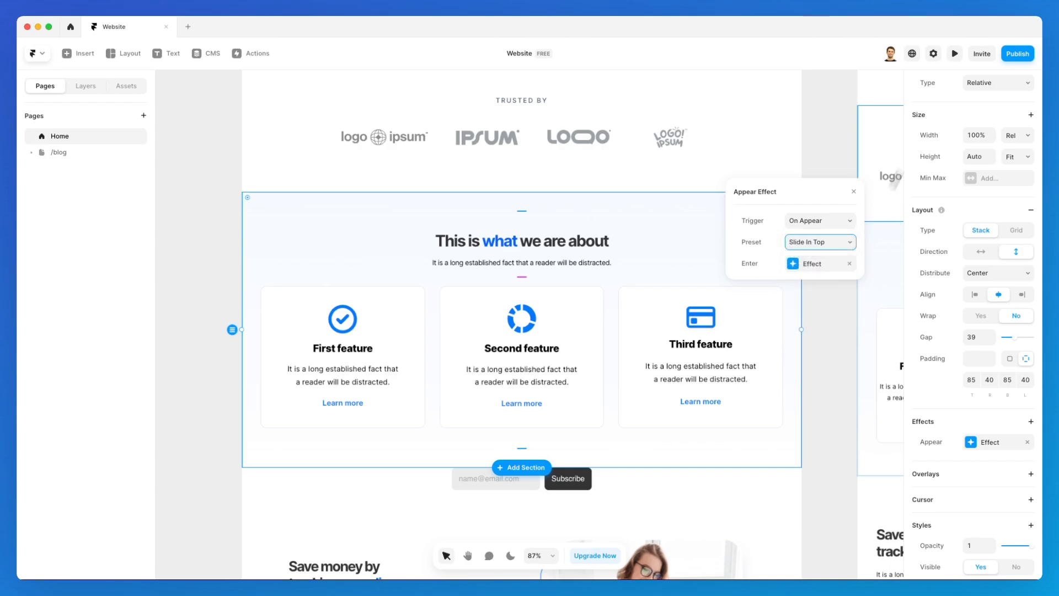
{"action": "left_click", "coordinate": [955, 53]}
{"action": "scroll", "coordinate": [686, 185], "scroll_direction": "down", "scroll_amount": 10}
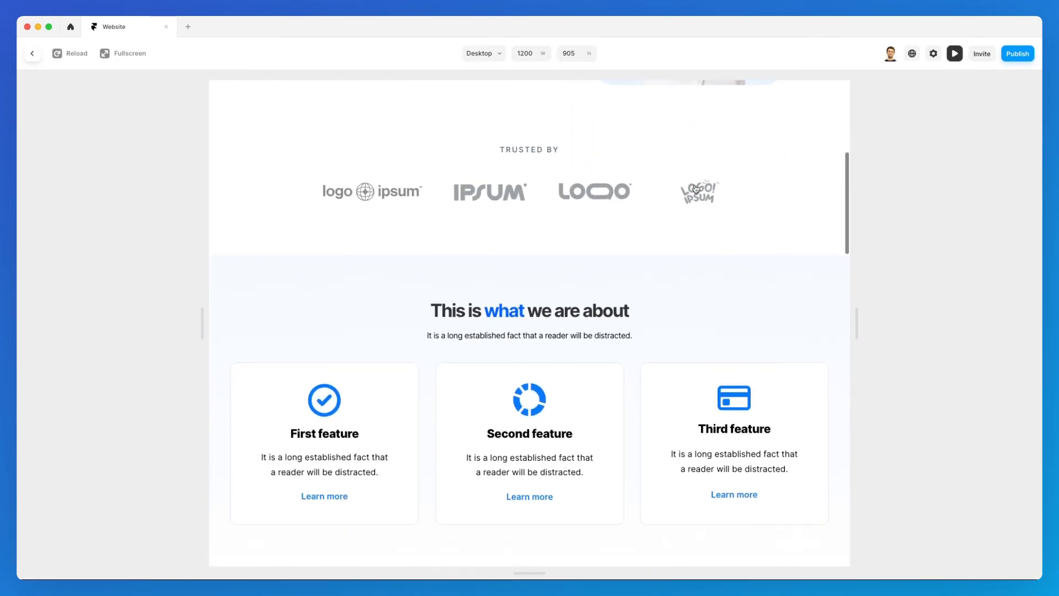
Return to the editor and reopen the features section's Appear effect settings.
{"action": "left_click", "coordinate": [38, 55]}
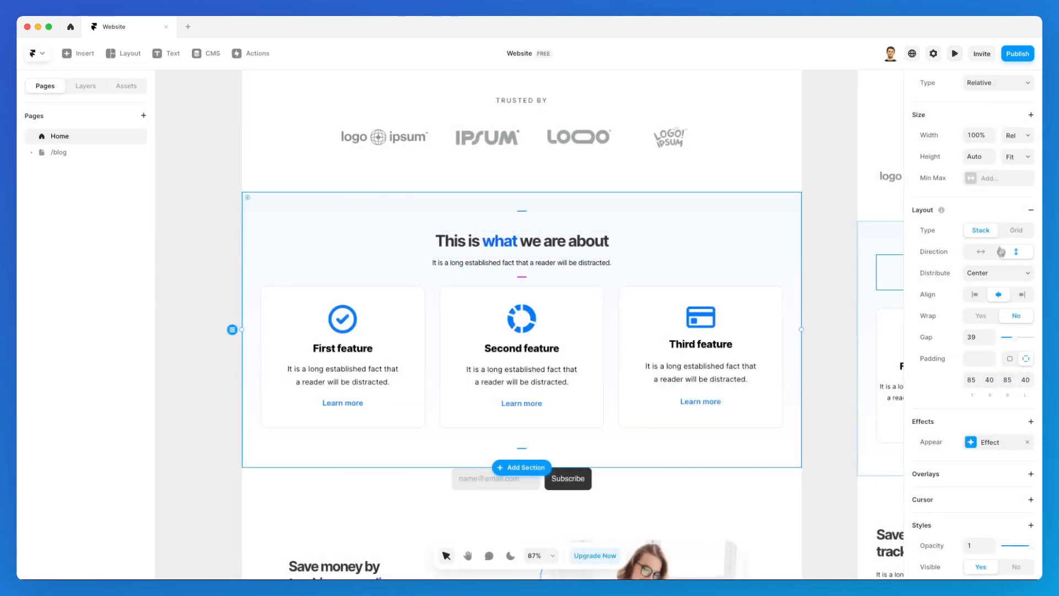
{"action": "left_click", "coordinate": [981, 444]}
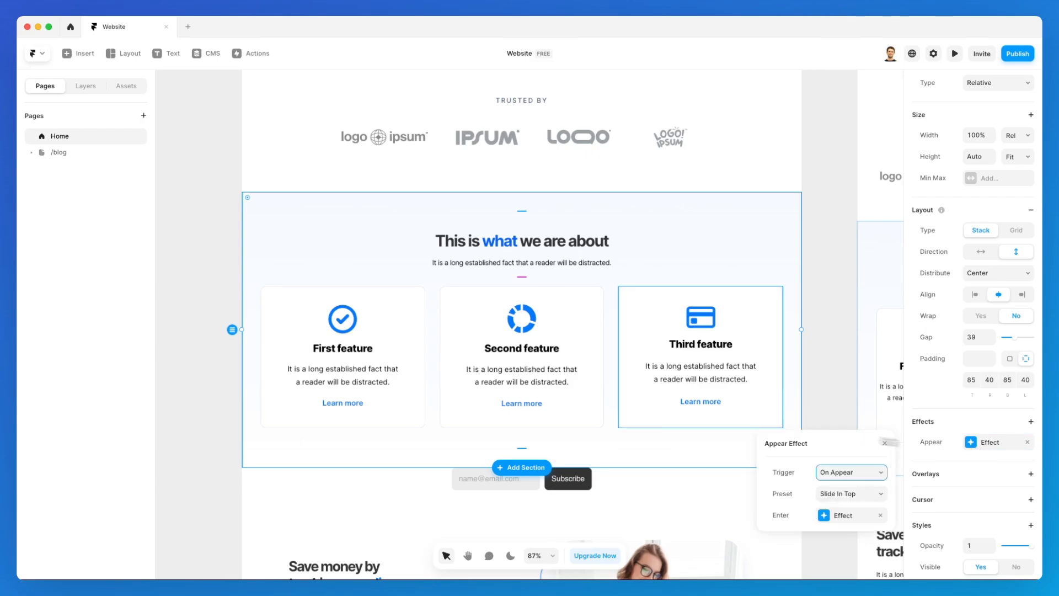
{"action": "scroll", "coordinate": [620, 316], "scroll_direction": "up", "scroll_amount": 5}
{"action": "scroll", "coordinate": [620, 320], "scroll_direction": "up", "scroll_amount": 3}
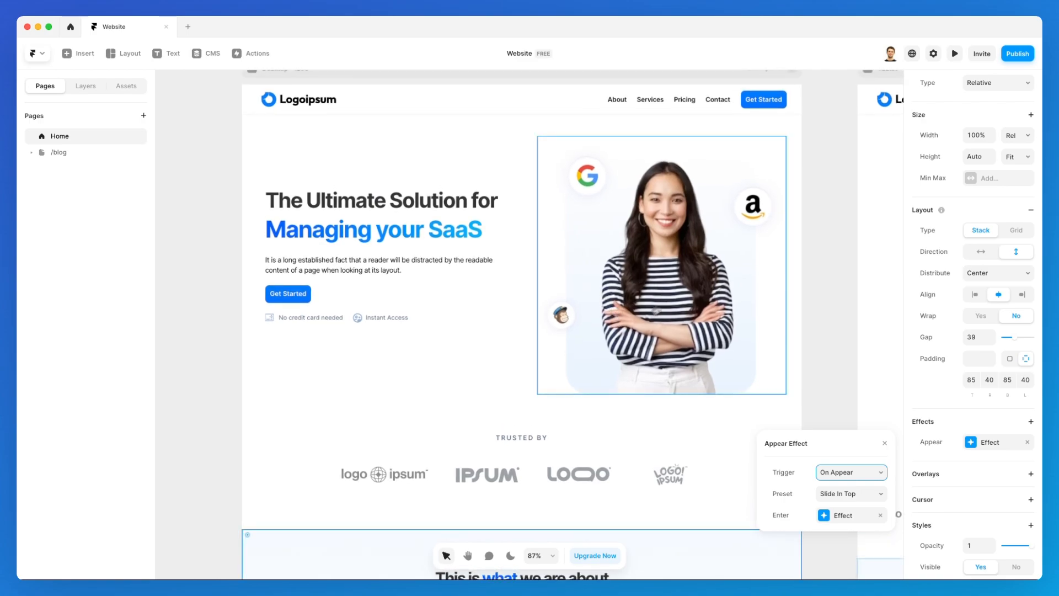
{"action": "scroll", "coordinate": [612, 306], "scroll_direction": "down", "scroll_amount": 4}
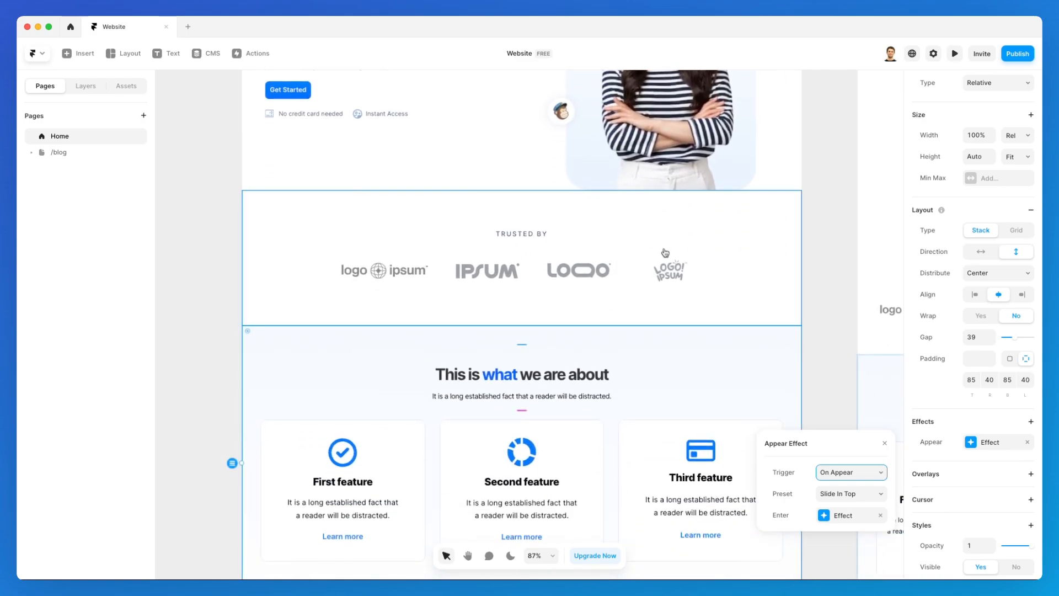
{"action": "scroll", "coordinate": [666, 254], "scroll_direction": "up", "scroll_amount": 4}
{"action": "scroll", "coordinate": [666, 254], "scroll_direction": "down", "scroll_amount": 5}
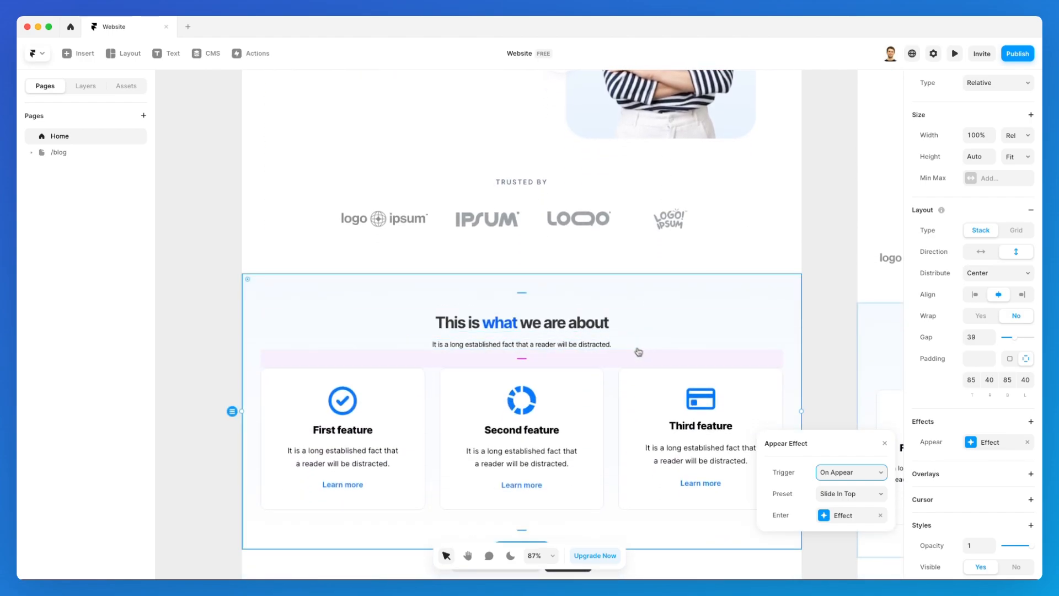
{"action": "scroll", "coordinate": [627, 355], "scroll_direction": "down", "scroll_amount": 2}
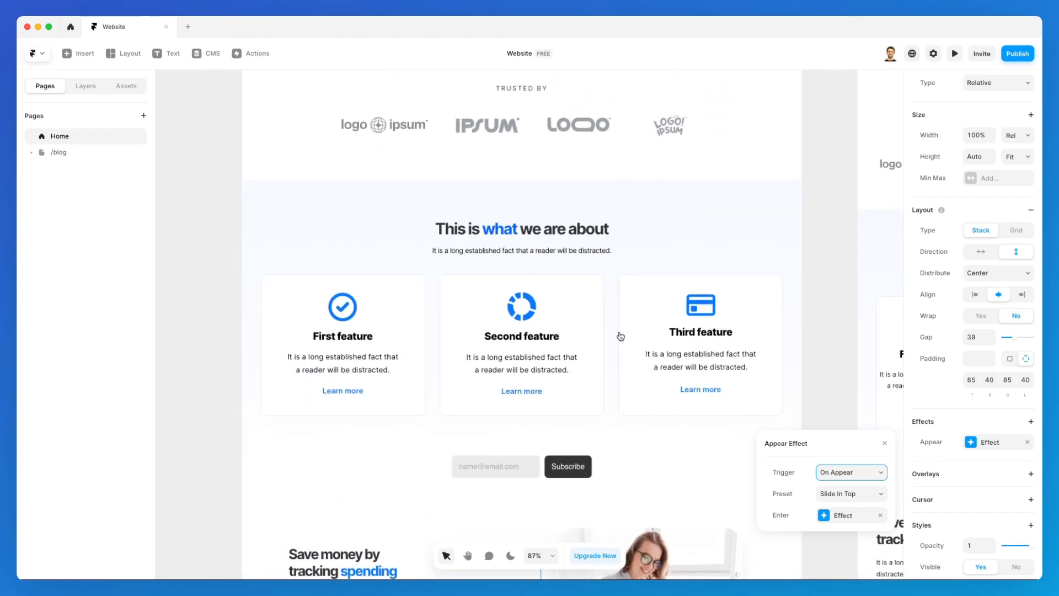
Preview the features section's slide-in again, then go back to the editor.
{"action": "left_click", "coordinate": [955, 54]}
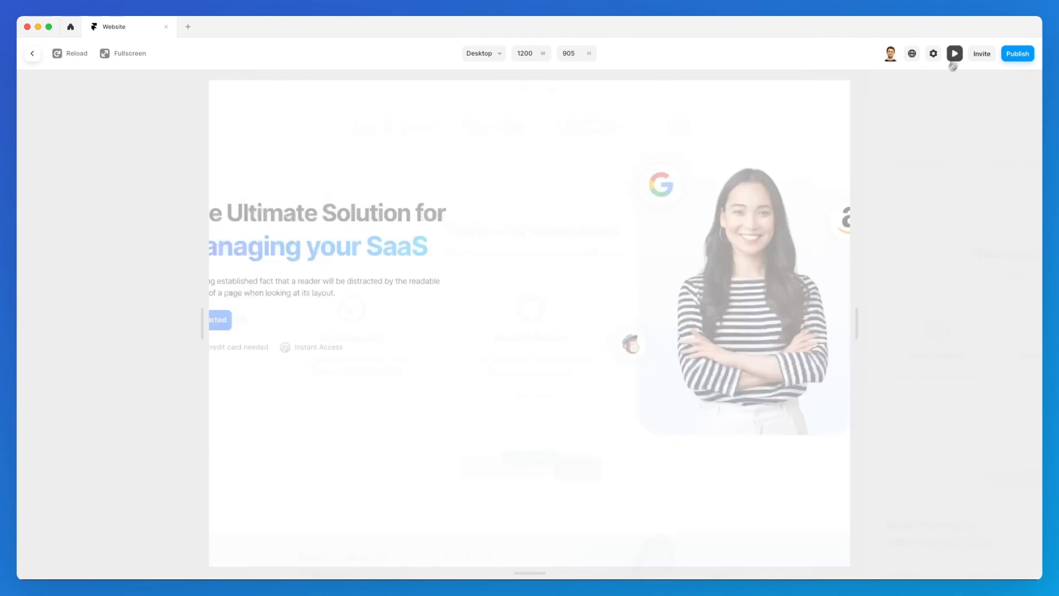
{"action": "scroll", "coordinate": [664, 313], "scroll_direction": "down", "scroll_amount": 7}
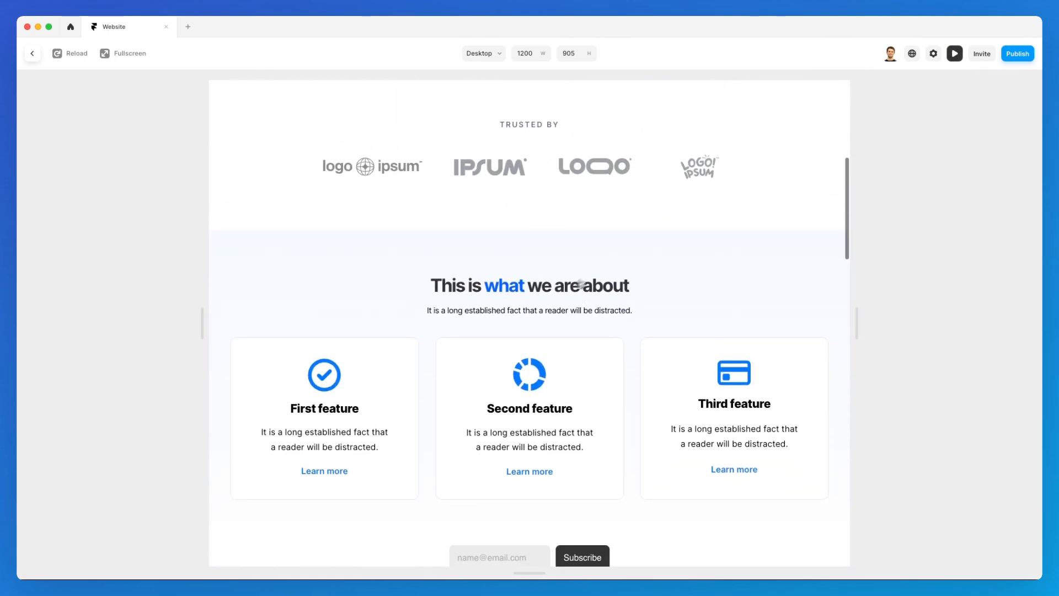
{"action": "left_click", "coordinate": [33, 53]}
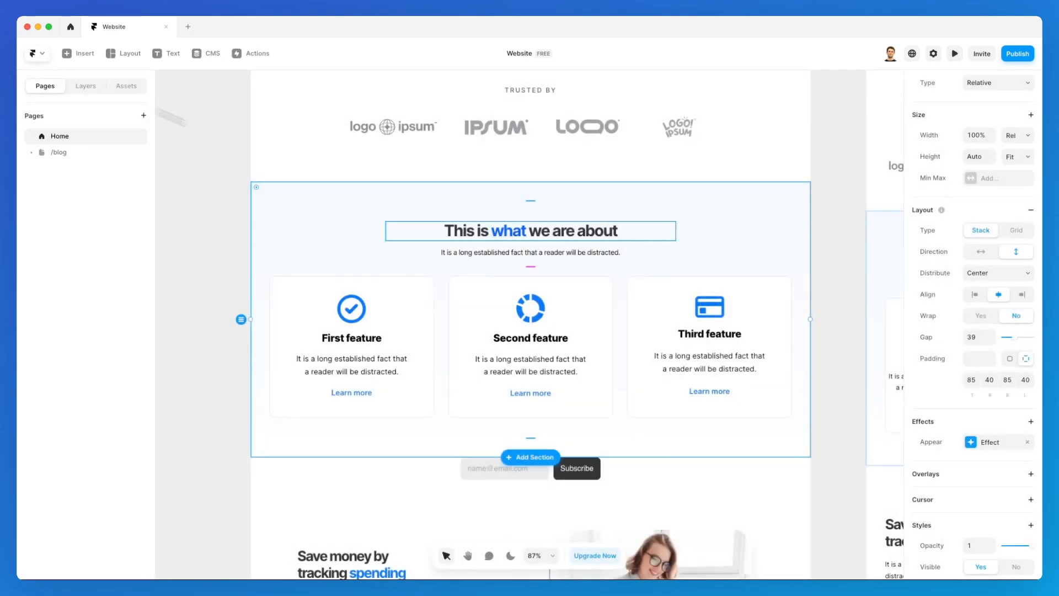
Set the features section's Enter Effect Spring transition delay to 0.6.
{"action": "left_click", "coordinate": [979, 447]}
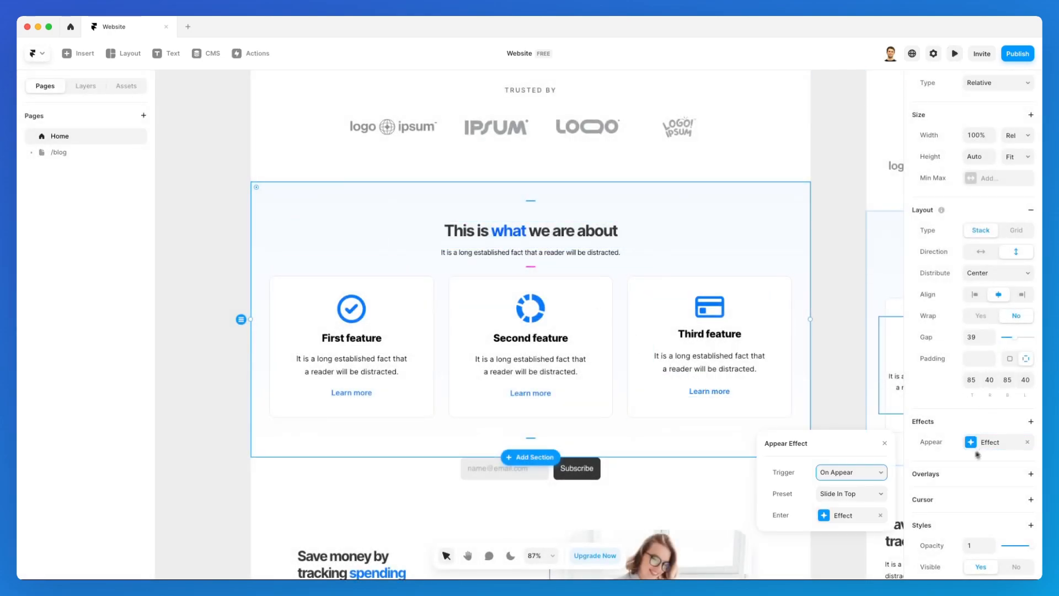
{"action": "left_click", "coordinate": [850, 516]}
{"action": "left_click_drag", "start_coordinate": [826, 421], "coordinate": [813, 239]}
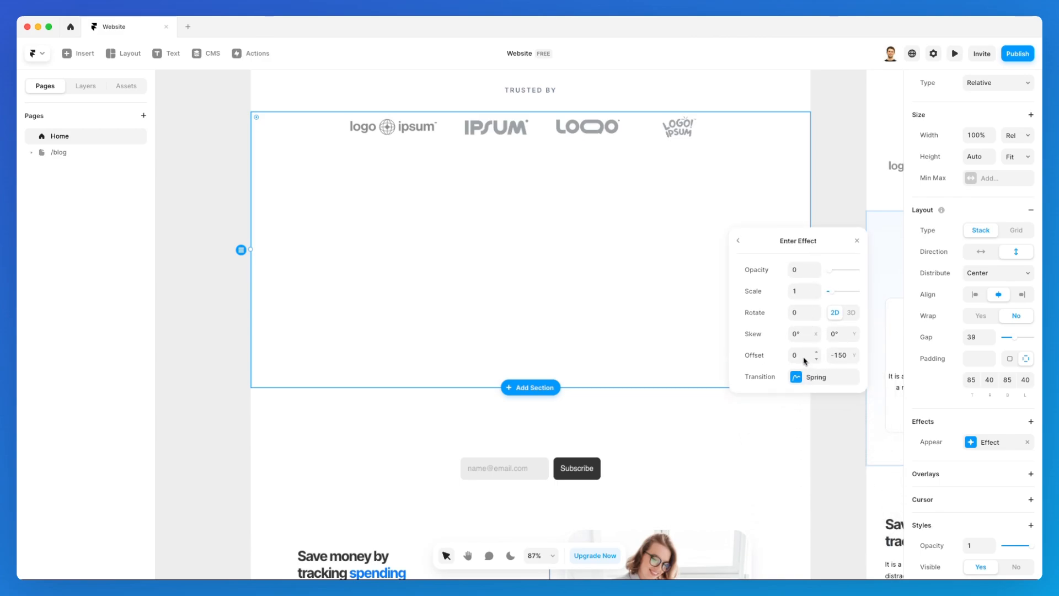
{"action": "left_click", "coordinate": [741, 241]}
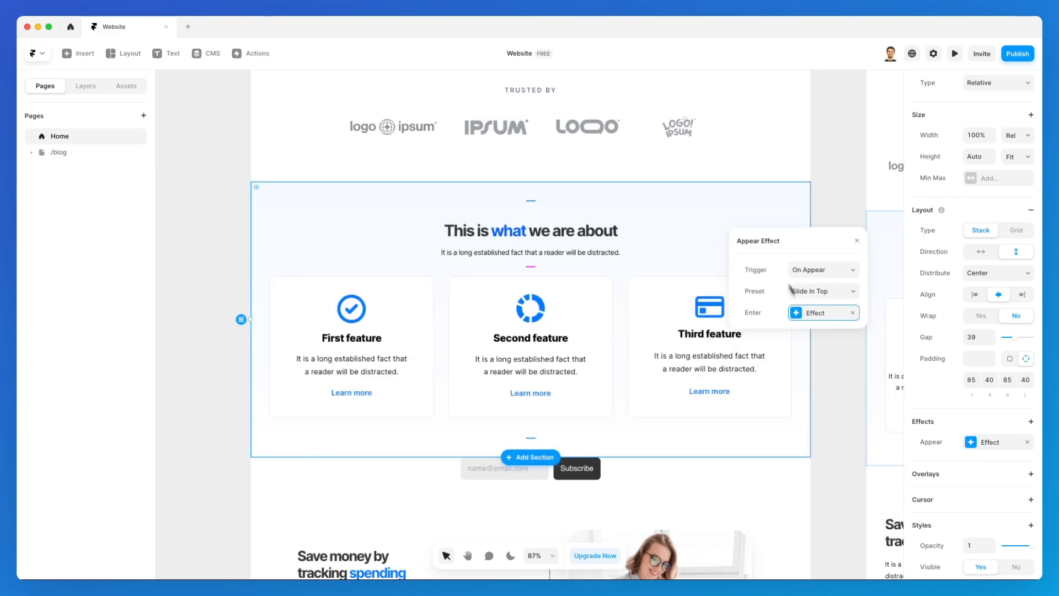
{"action": "left_click", "coordinate": [831, 316]}
{"action": "left_click", "coordinate": [816, 380]}
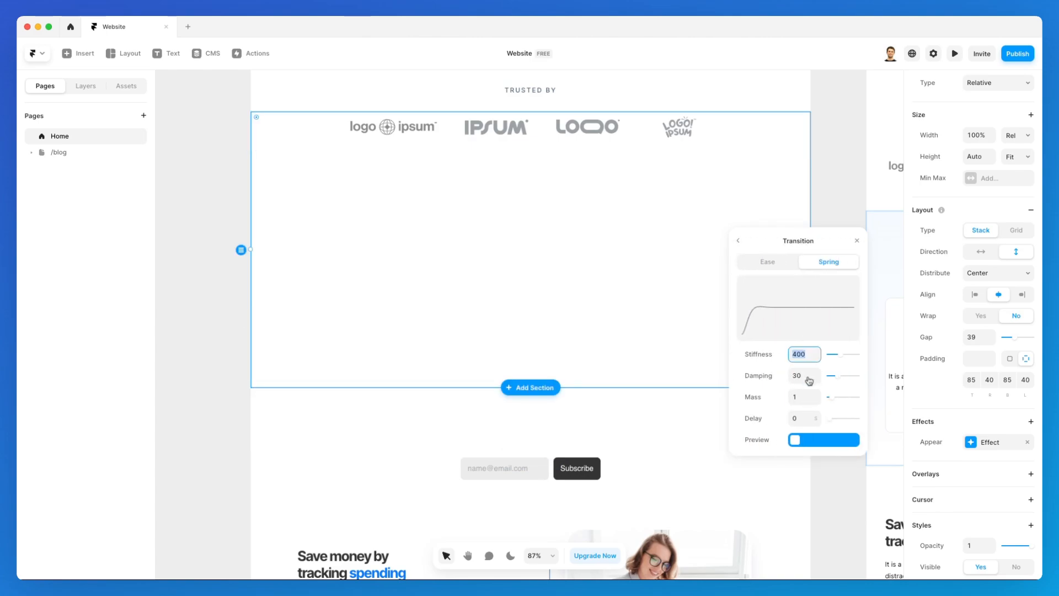
{"action": "left_click", "coordinate": [818, 415]}
{"action": "left_click", "coordinate": [817, 415]}
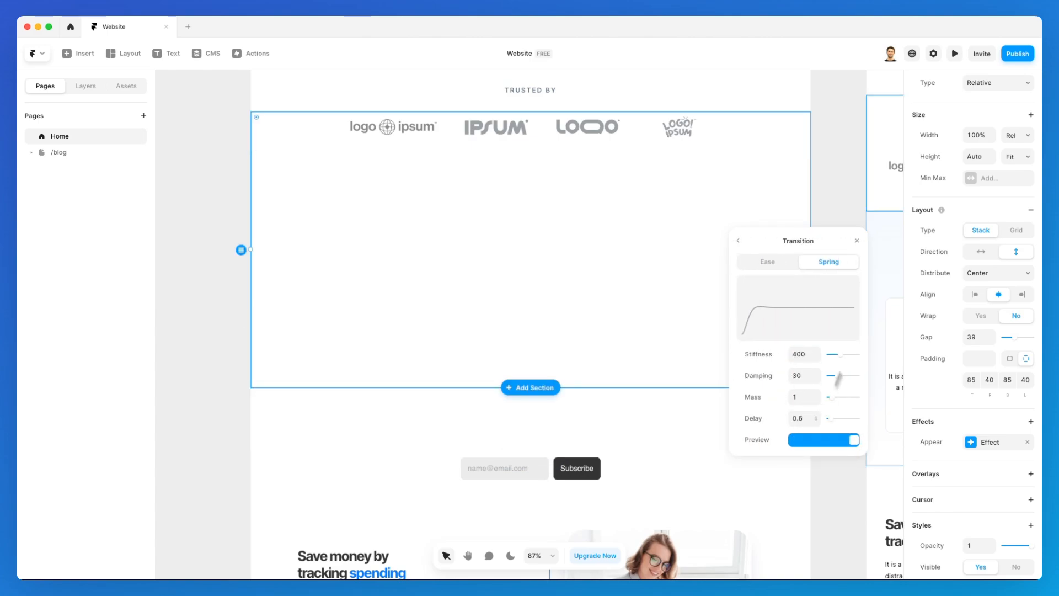
Preview the delayed slide-in, then return to the editor.
{"action": "left_click", "coordinate": [955, 53]}
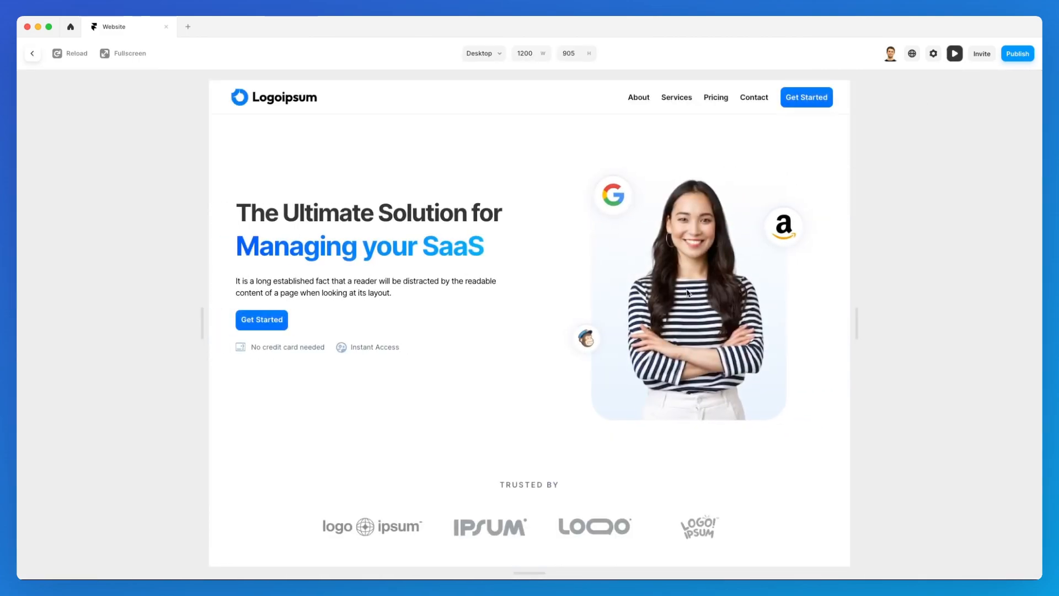
{"action": "scroll", "coordinate": [694, 291], "scroll_direction": "down", "scroll_amount": 8}
{"action": "scroll", "coordinate": [688, 293], "scroll_direction": "down", "scroll_amount": 1}
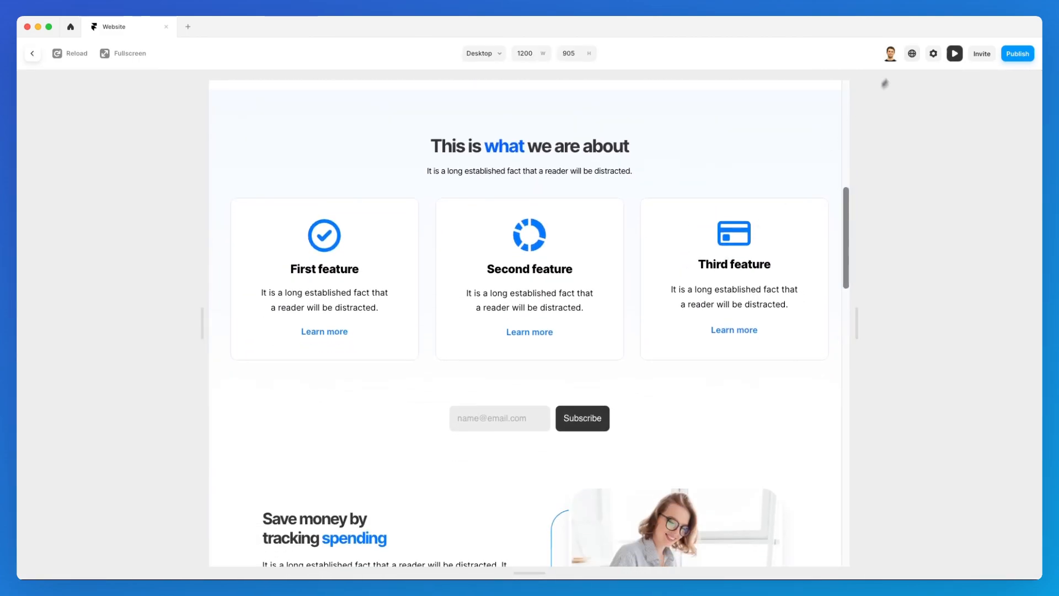
{"action": "left_click", "coordinate": [955, 55]}
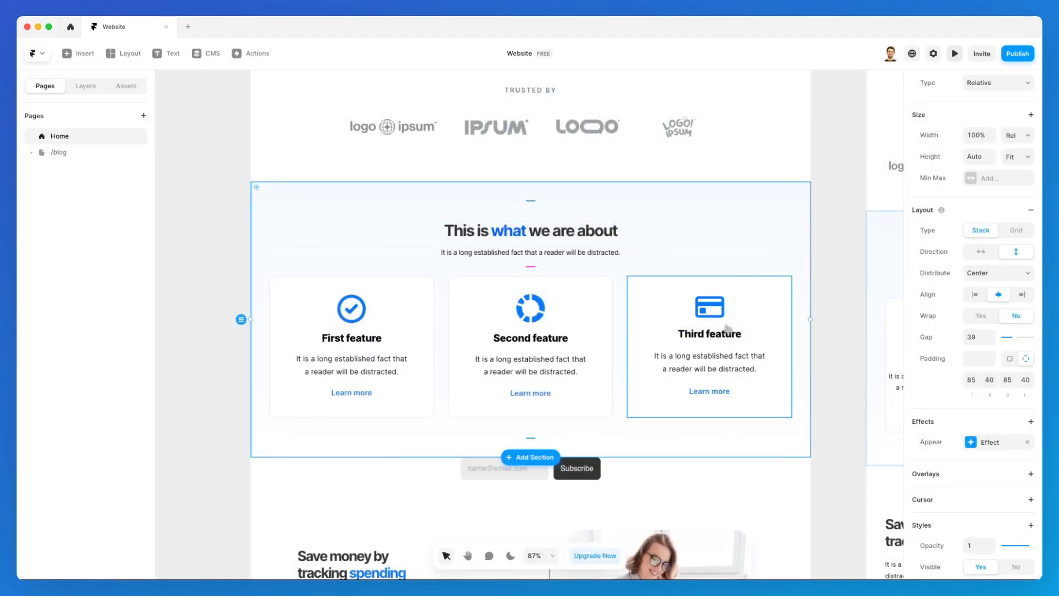
Open the features section's Appear effect settings and keep the Custom preset.
{"action": "left_click", "coordinate": [973, 444]}
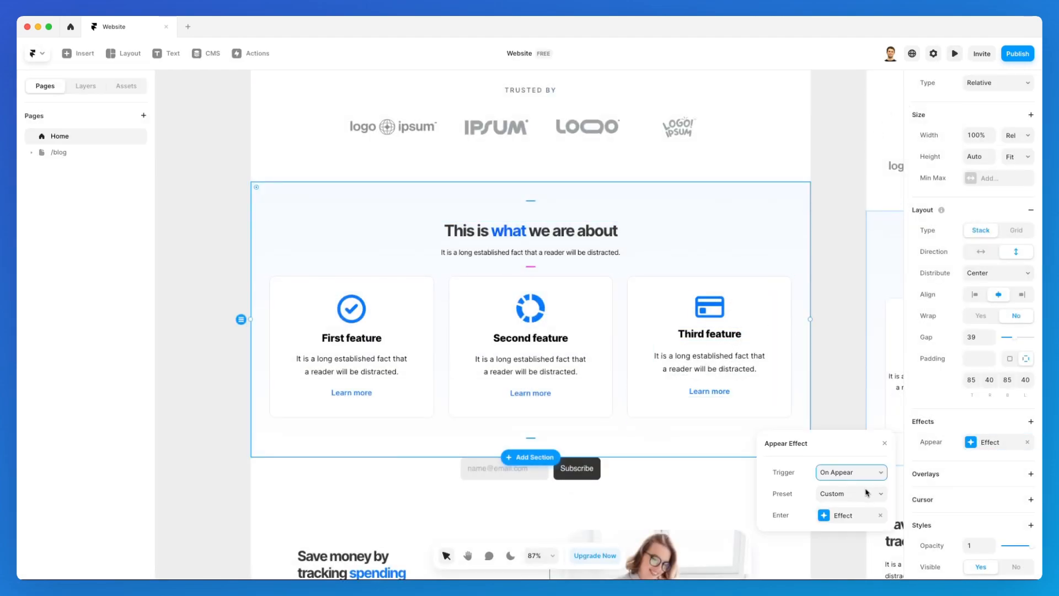
{"action": "left_click", "coordinate": [845, 516]}
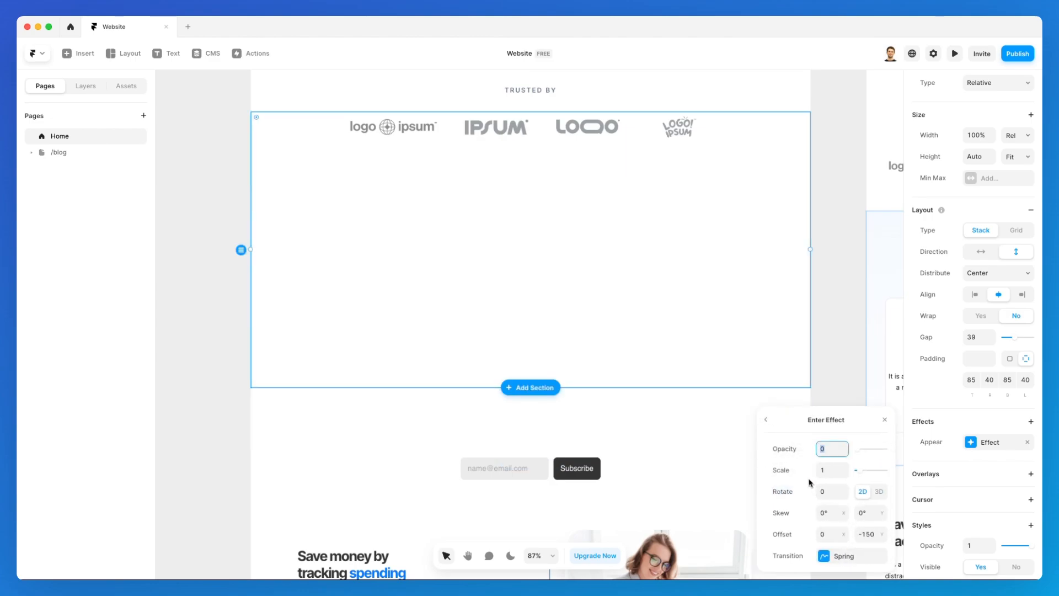
{"action": "left_click_drag", "start_coordinate": [809, 417], "coordinate": [791, 214]}
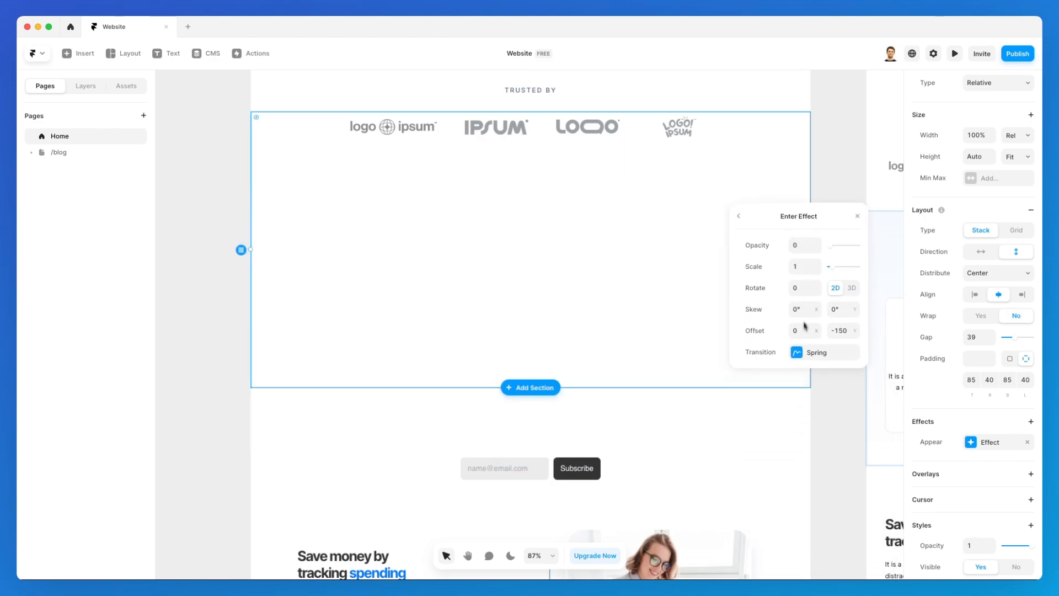
{"action": "left_click", "coordinate": [740, 216]}
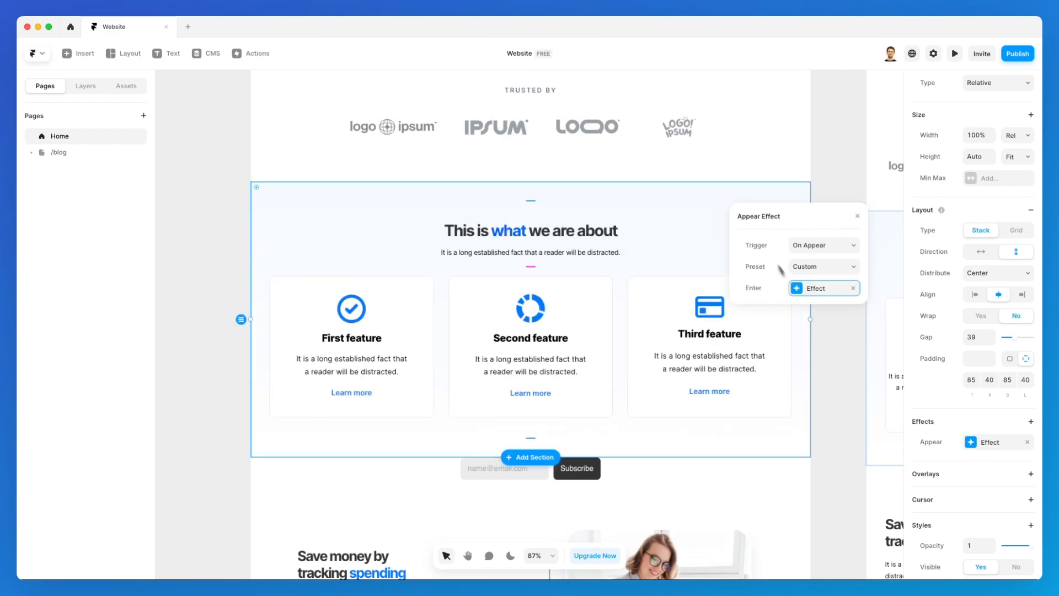
{"action": "left_click", "coordinate": [814, 288]}
{"action": "left_click", "coordinate": [740, 216]}
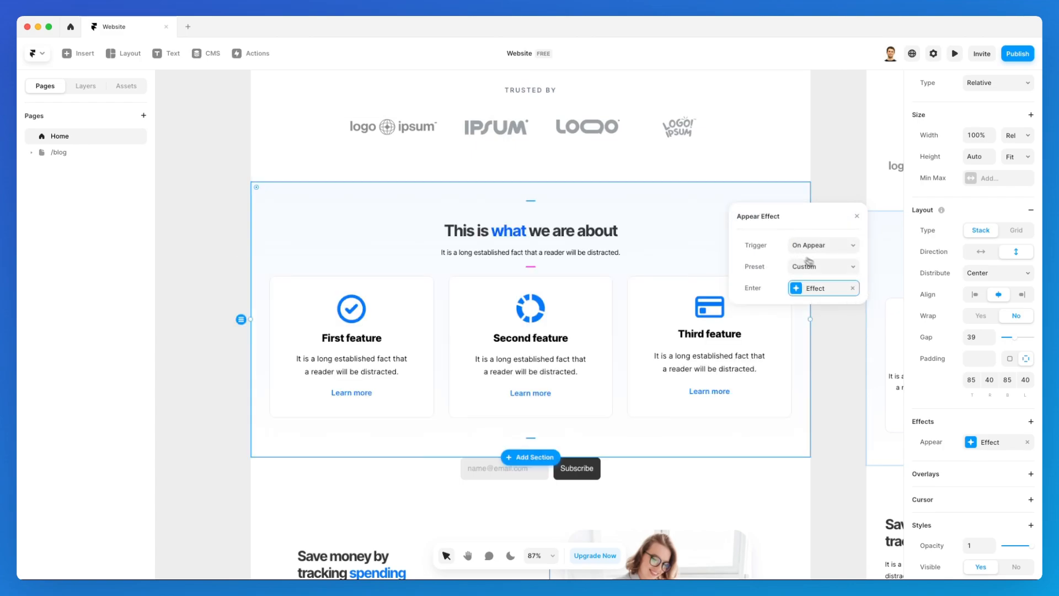
{"action": "left_click", "coordinate": [808, 262]}
{"action": "left_click", "coordinate": [821, 157]}
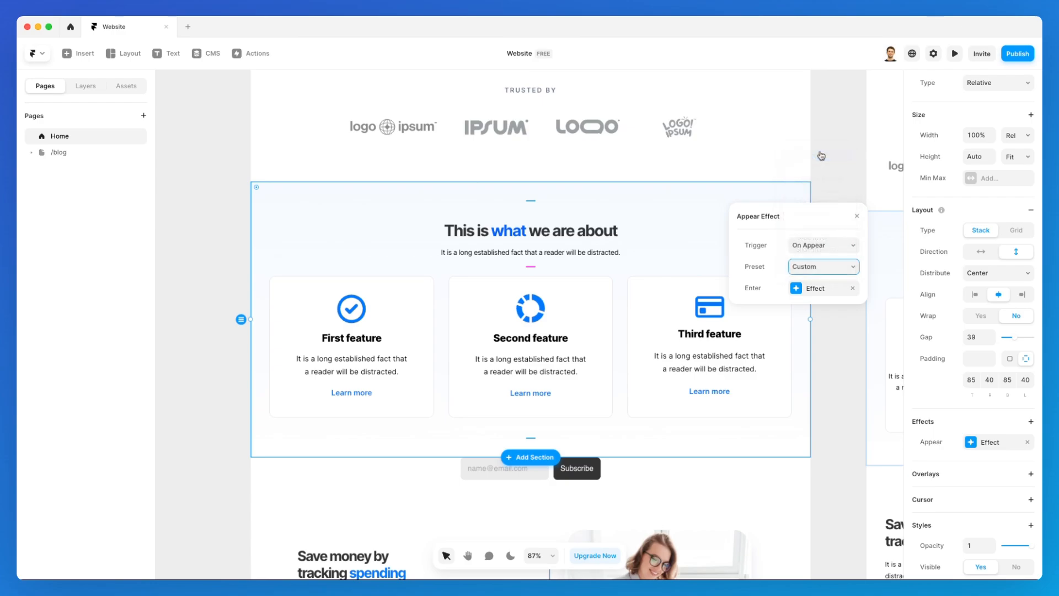
Raise the Enter Effect Spring delay to 0.7 and preview the site.
{"action": "left_click", "coordinate": [824, 287]}
{"action": "left_click", "coordinate": [822, 352]}
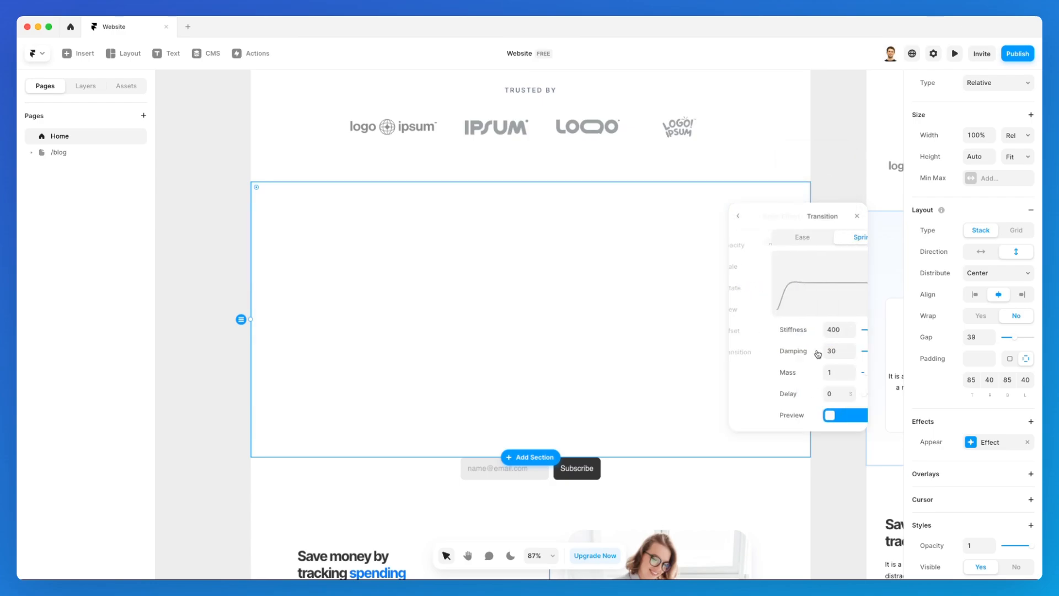
{"action": "left_click", "coordinate": [817, 391]}
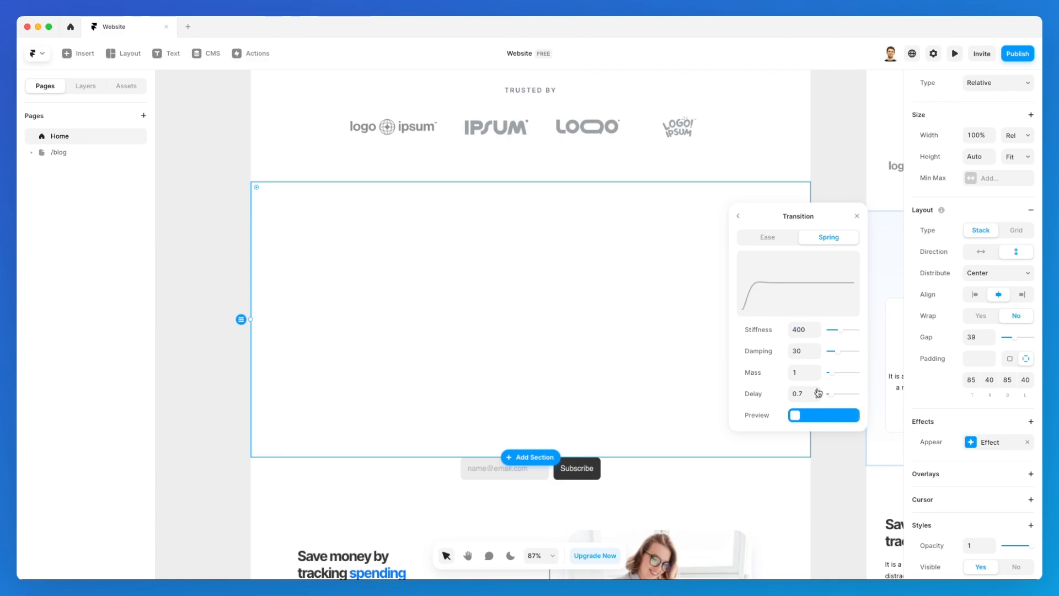
{"action": "left_click", "coordinate": [745, 222]}
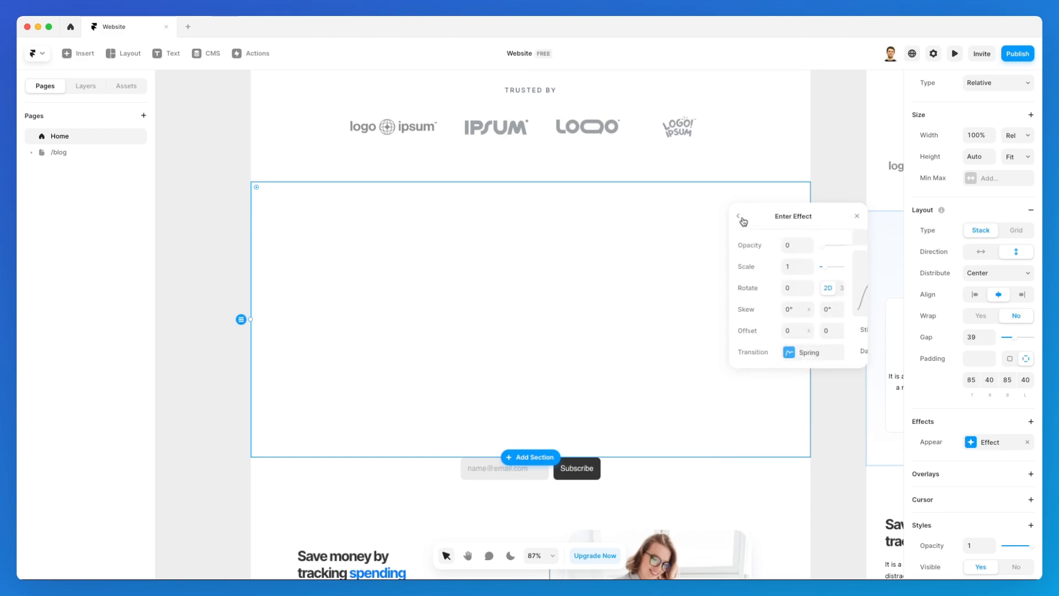
{"action": "left_click", "coordinate": [955, 54]}
{"action": "scroll", "coordinate": [696, 256], "scroll_direction": "down", "scroll_amount": 10}
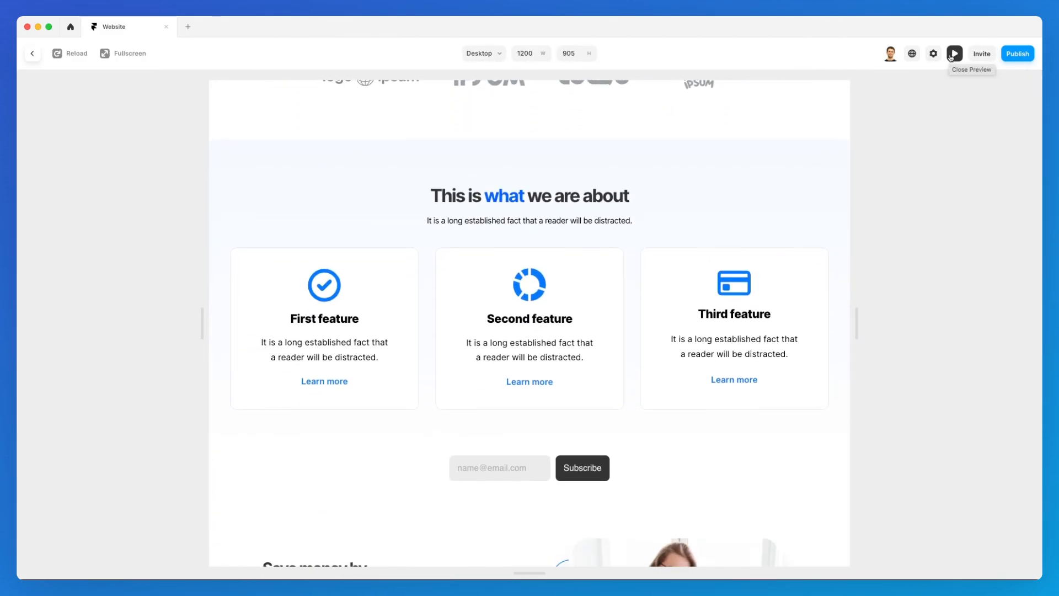
Delete the email Subscribe form below the features section.
{"action": "left_click", "coordinate": [955, 53]}
{"action": "left_click", "coordinate": [92, 87]}
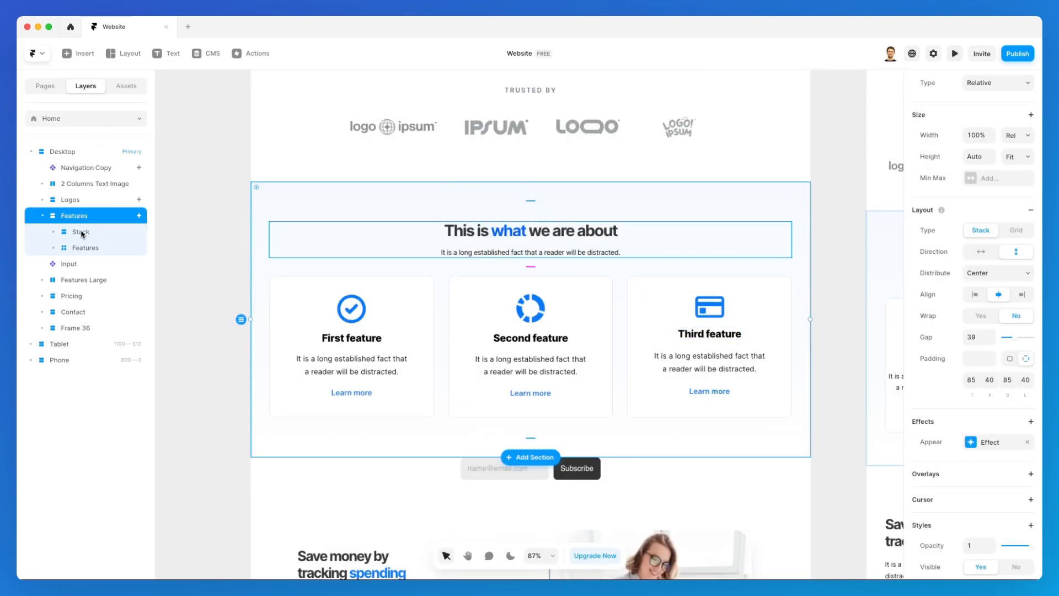
{"action": "left_click", "coordinate": [587, 471]}
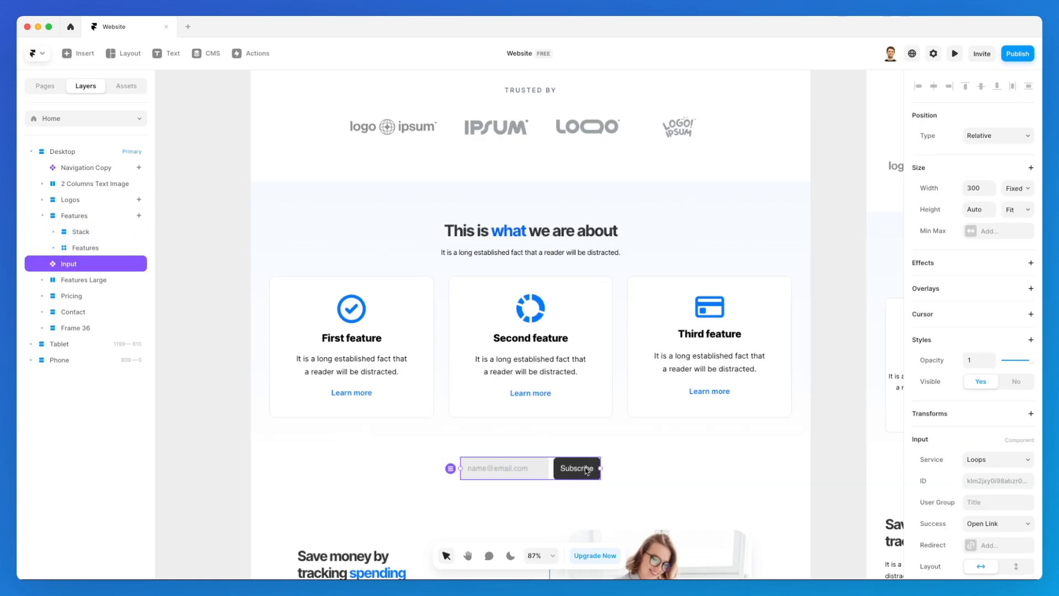
{"action": "key", "text": "Delete"}
Set the Features section's Spring entrance delay to 2 and preview the site.
{"action": "left_click", "coordinate": [682, 224]}
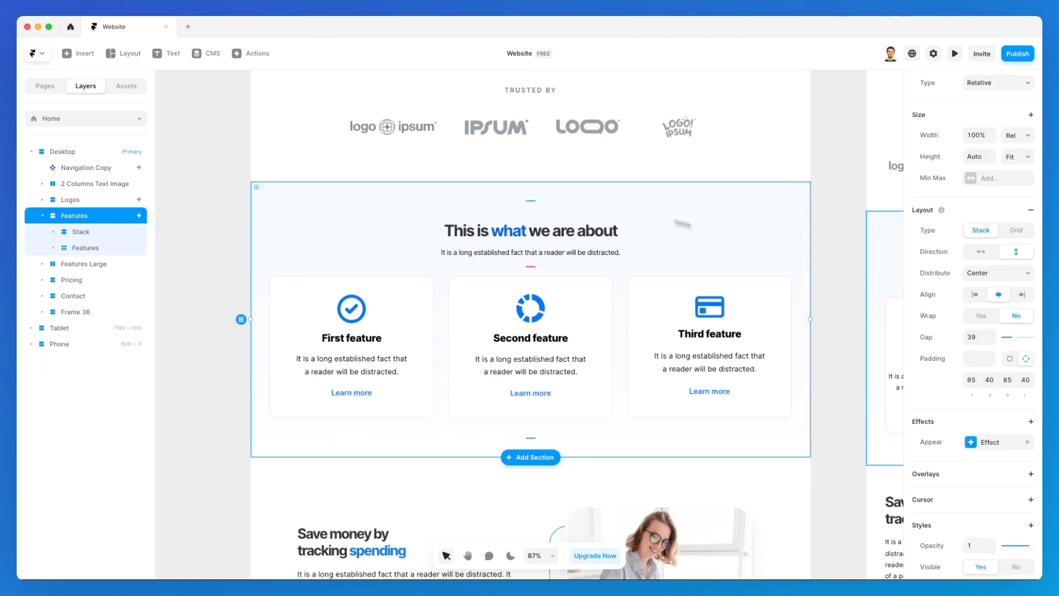
{"action": "left_click", "coordinate": [965, 442]}
{"action": "left_click", "coordinate": [842, 491]}
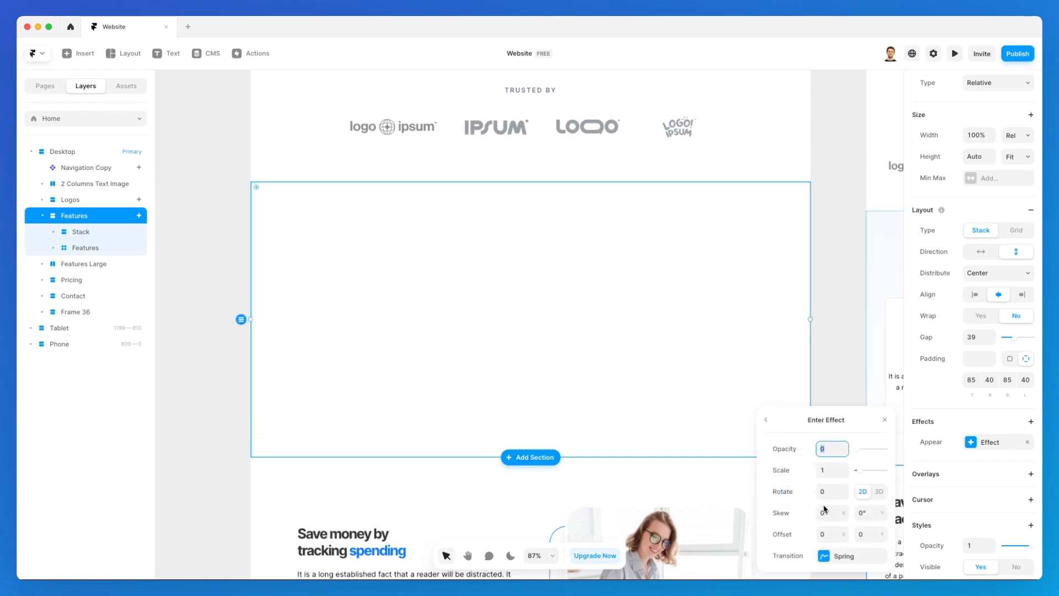
{"action": "left_click_drag", "start_coordinate": [843, 421], "coordinate": [785, 258]}
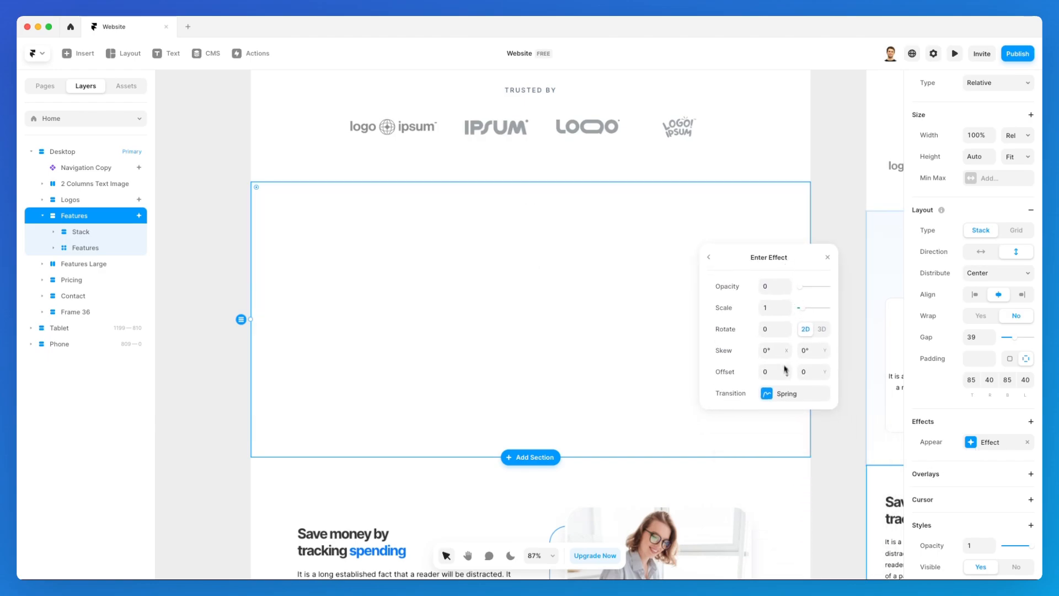
{"action": "left_click", "coordinate": [789, 393]}
{"action": "left_click", "coordinate": [787, 432]}
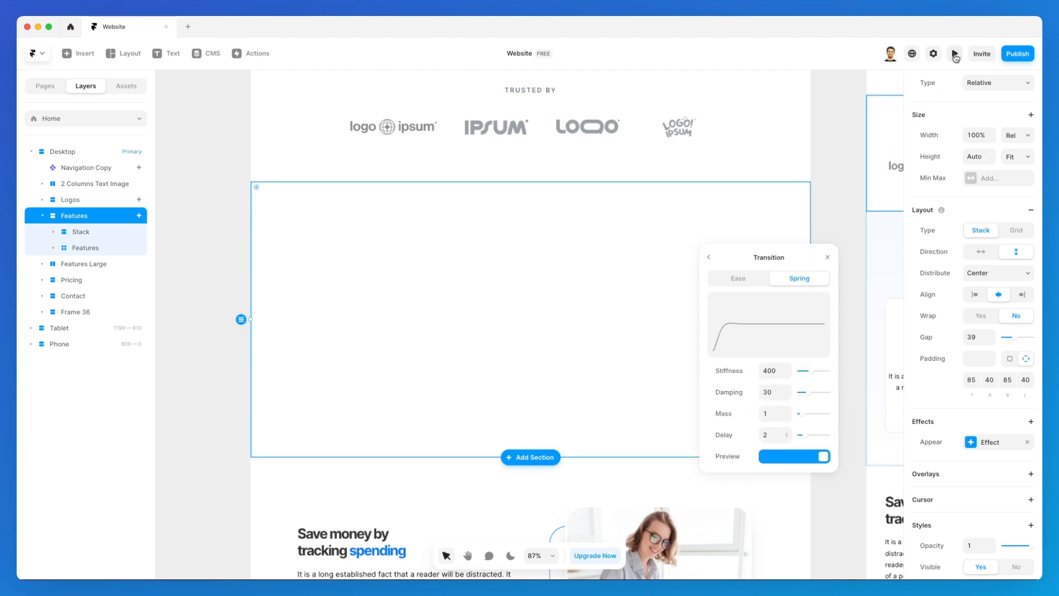
{"action": "left_click", "coordinate": [955, 55]}
{"action": "scroll", "coordinate": [707, 393], "scroll_direction": "down", "scroll_amount": 1}
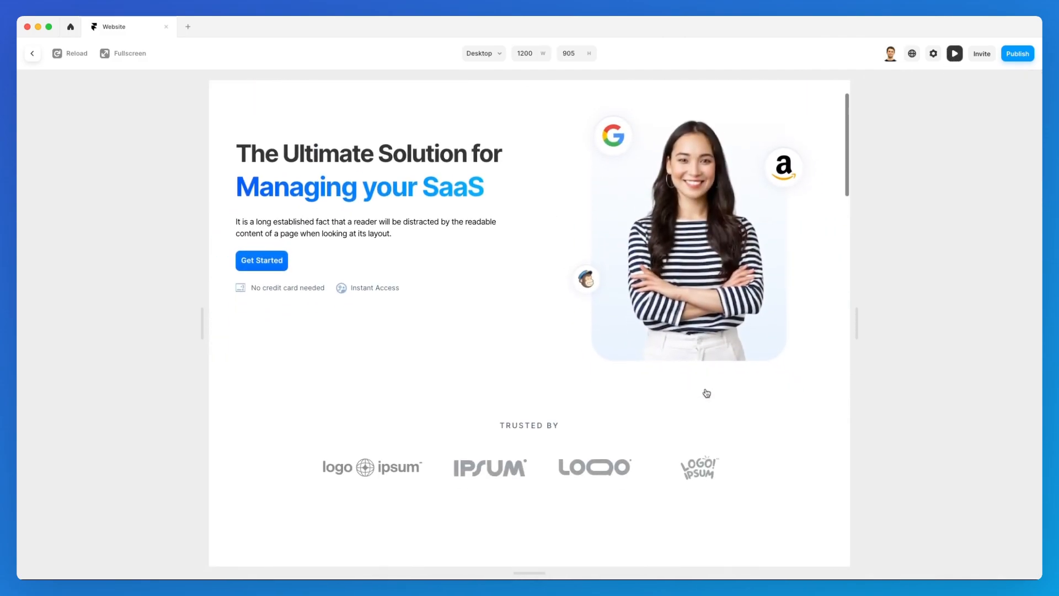
{"action": "scroll", "coordinate": [706, 392], "scroll_direction": "down", "scroll_amount": 5}
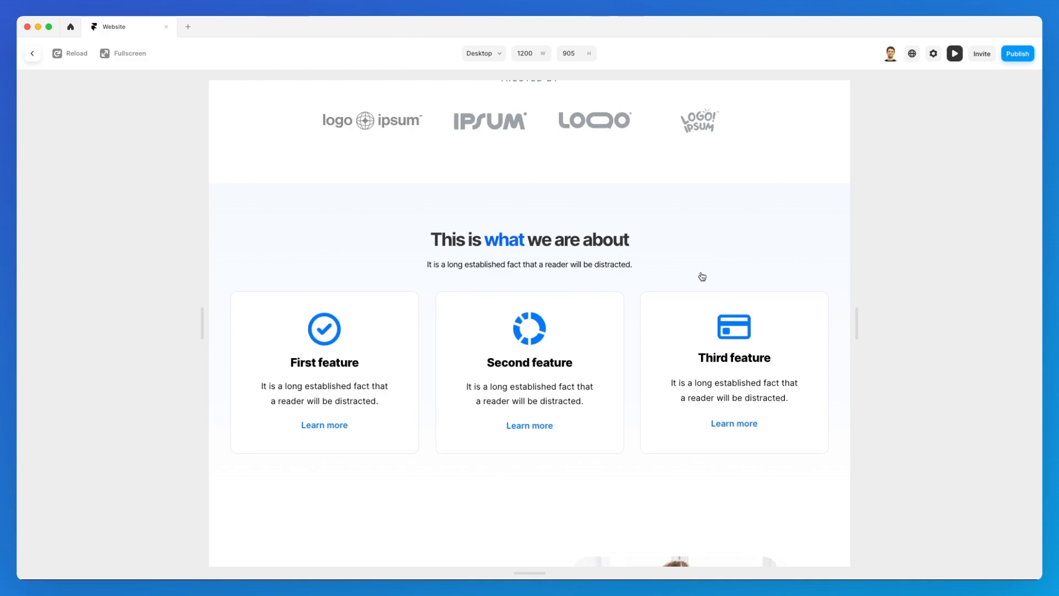
{"action": "scroll", "coordinate": [702, 276], "scroll_direction": "up", "scroll_amount": 1}
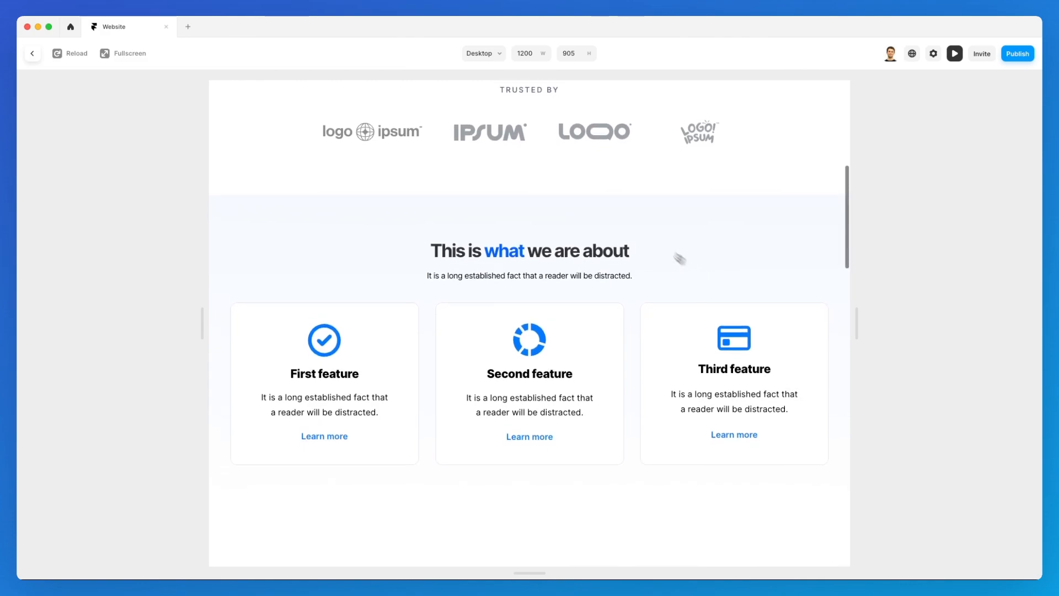
{"action": "scroll", "coordinate": [613, 230], "scroll_direction": "up", "scroll_amount": 2}
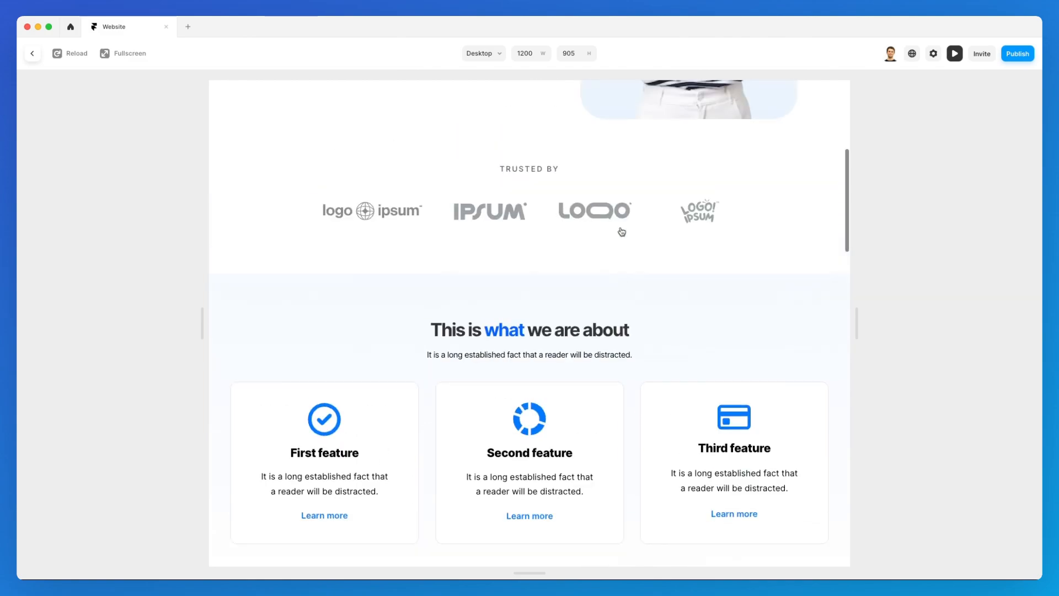
{"action": "scroll", "coordinate": [621, 232], "scroll_direction": "up", "scroll_amount": 6}
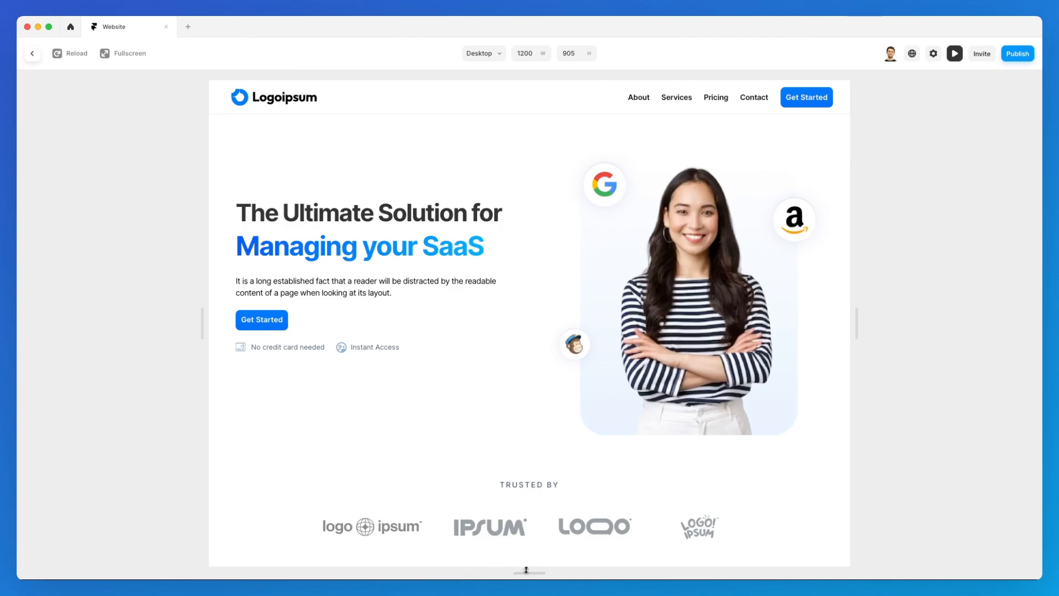
{"action": "left_click_drag", "start_coordinate": [527, 570], "coordinate": [532, 539]}
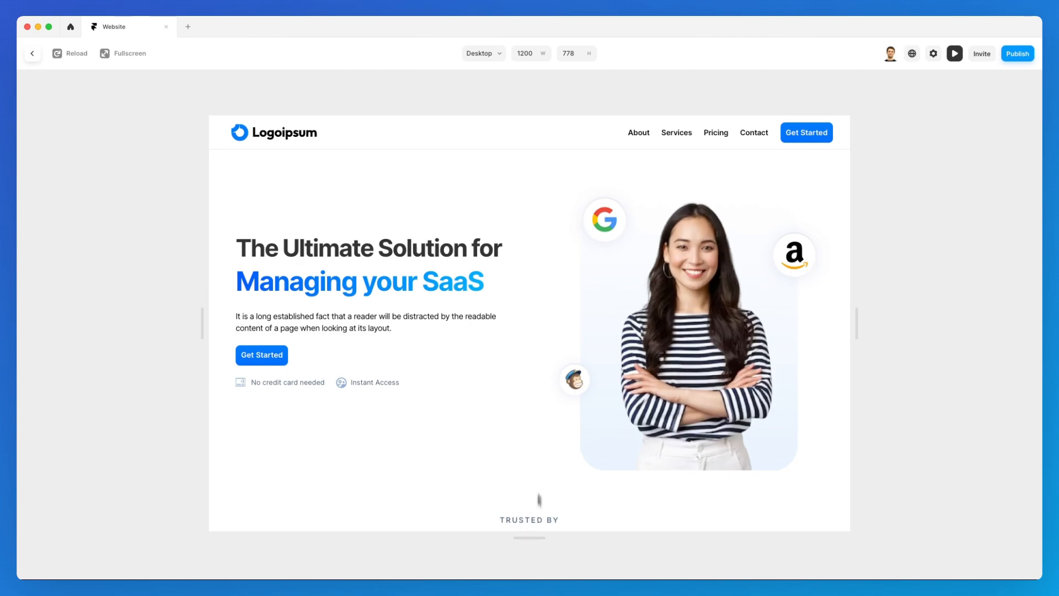
{"action": "left_click_drag", "start_coordinate": [533, 541], "coordinate": [533, 539]}
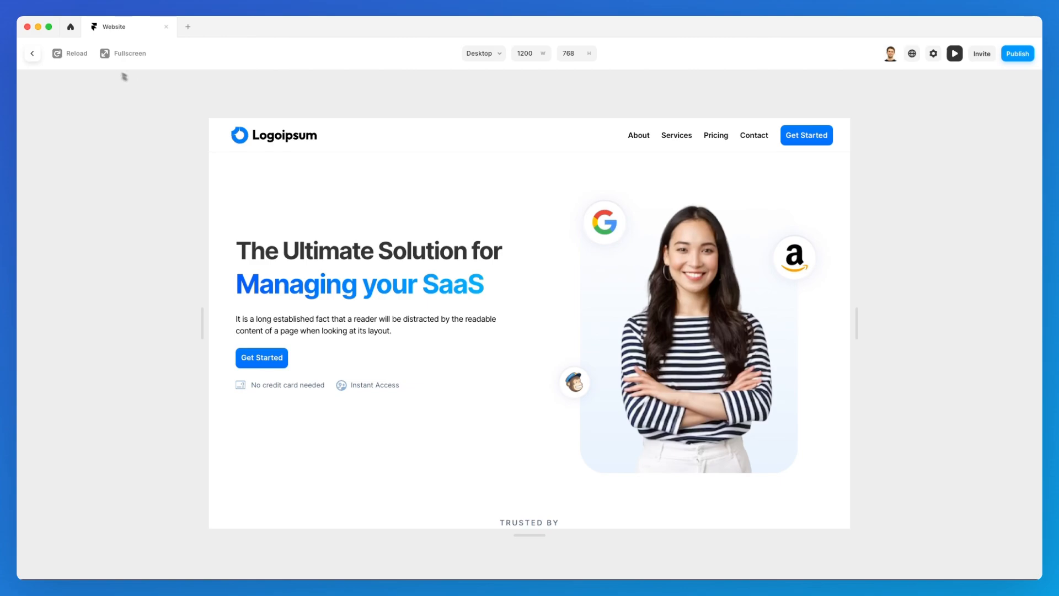
{"action": "left_click", "coordinate": [83, 55]}
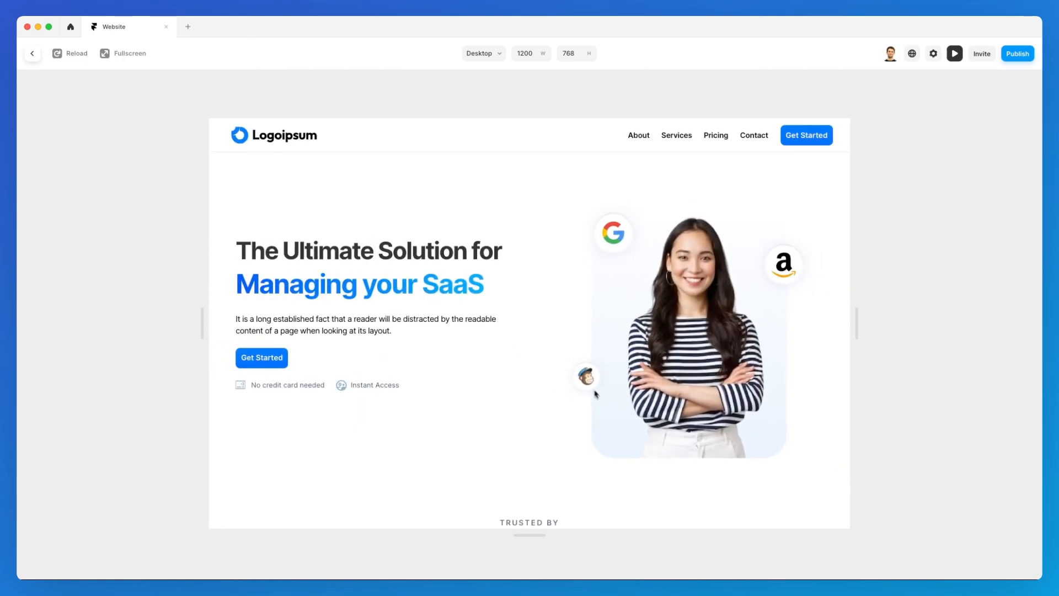
{"action": "scroll", "coordinate": [522, 409], "scroll_direction": "down", "scroll_amount": 3}
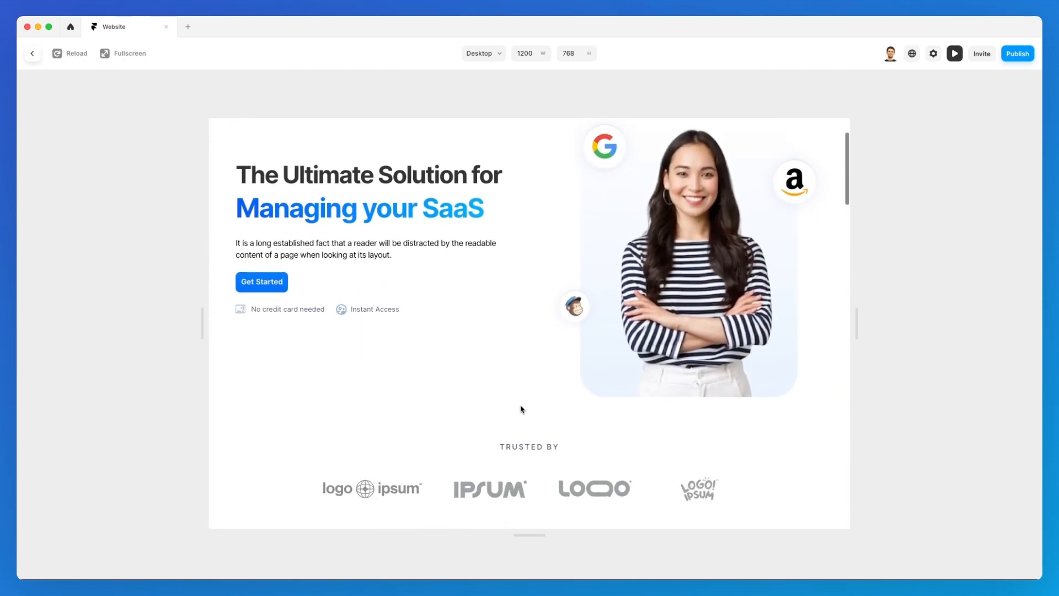
{"action": "scroll", "coordinate": [522, 409], "scroll_direction": "down", "scroll_amount": 5}
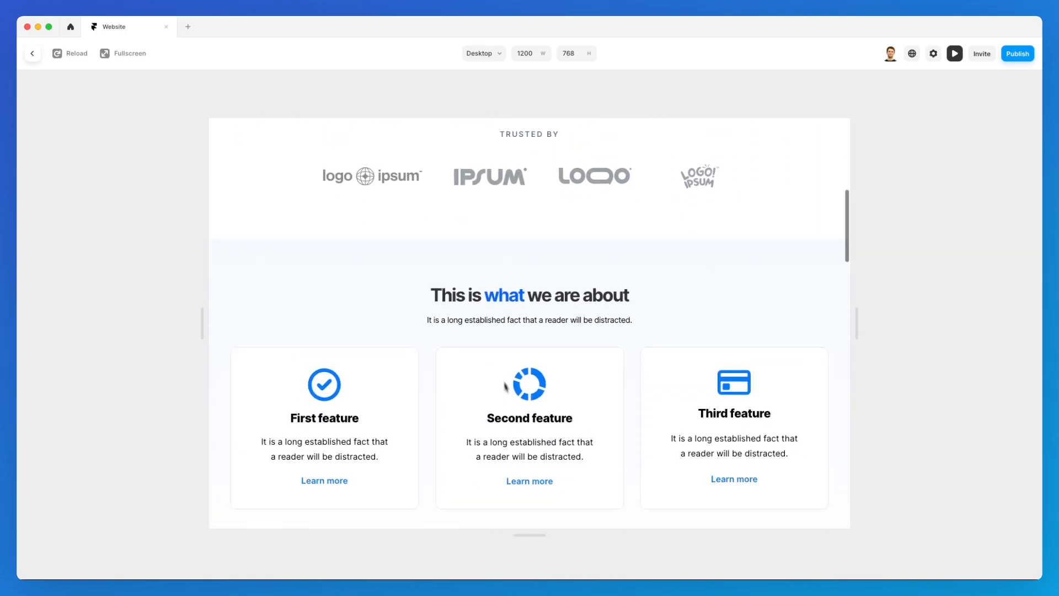
{"action": "scroll", "coordinate": [542, 363], "scroll_direction": "up", "scroll_amount": 7}
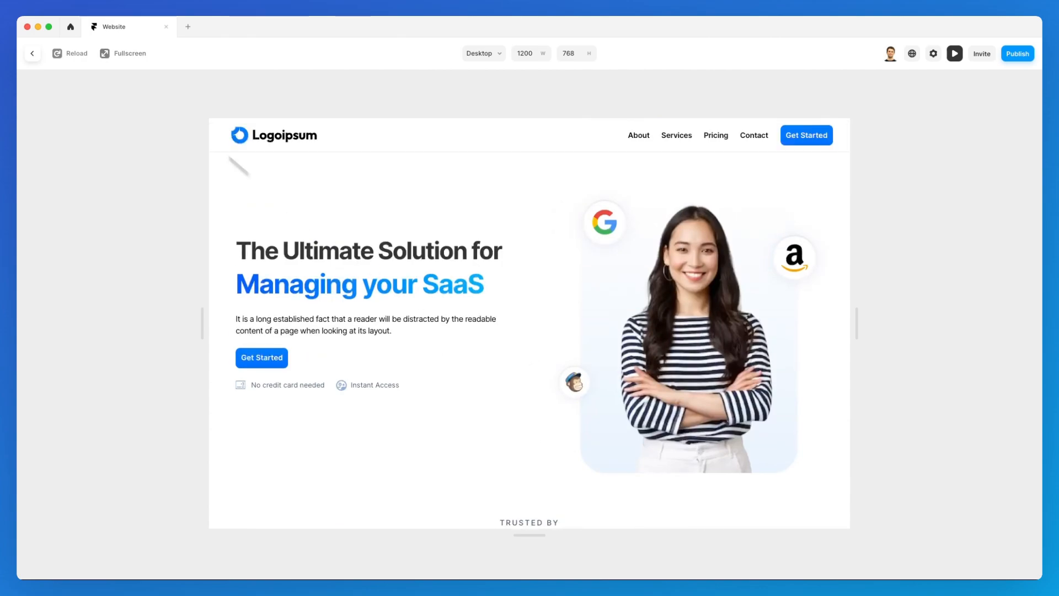
{"action": "left_click", "coordinate": [80, 55]}
{"action": "scroll", "coordinate": [424, 271], "scroll_direction": "down", "scroll_amount": 5}
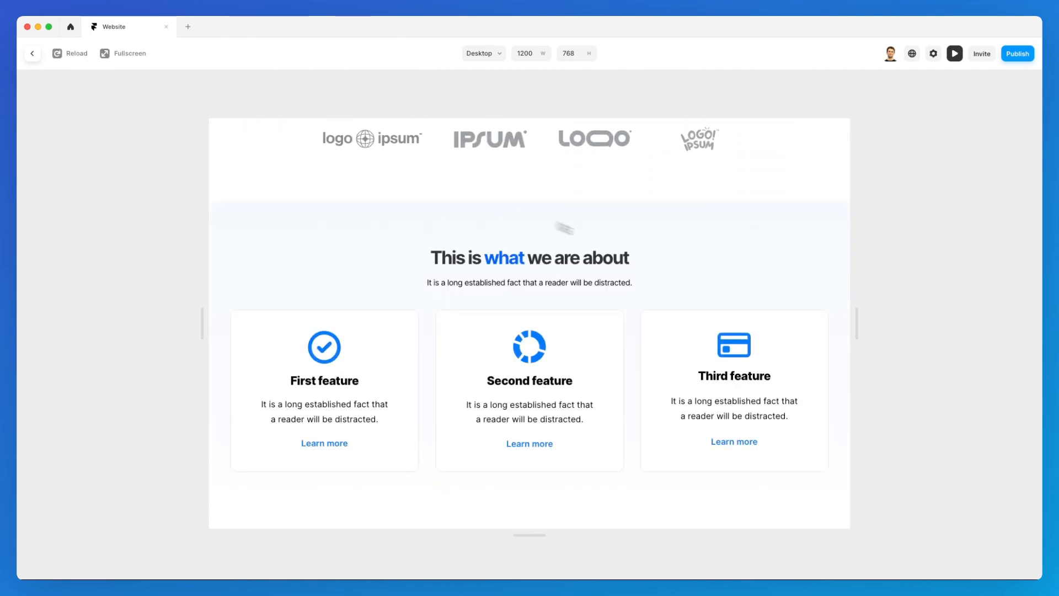
{"action": "left_click", "coordinate": [954, 54]}
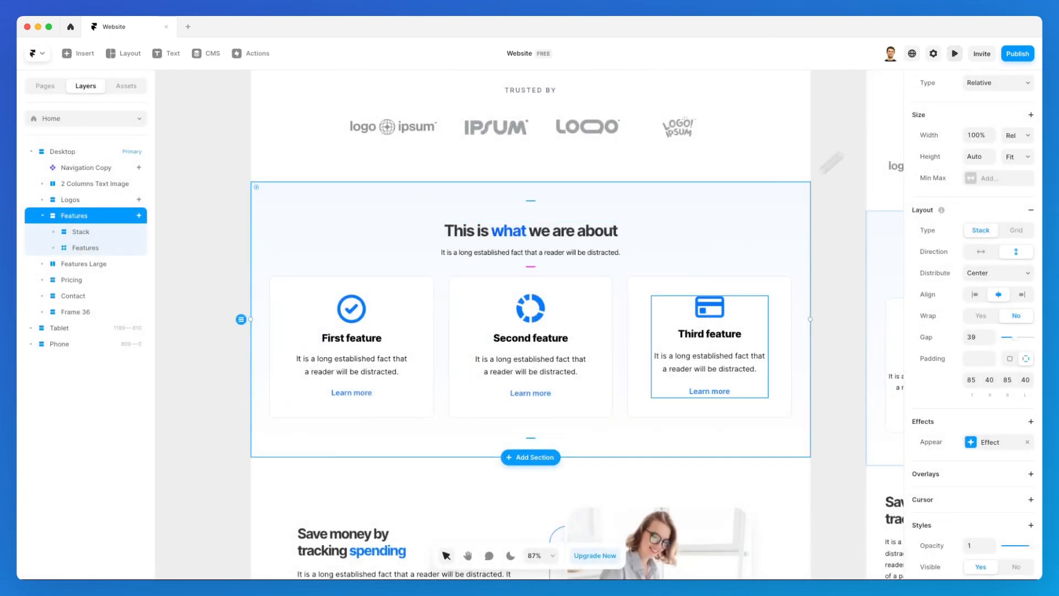
Change the Features section effect's trigger to On Scroll and close its settings.
{"action": "left_click", "coordinate": [957, 444]}
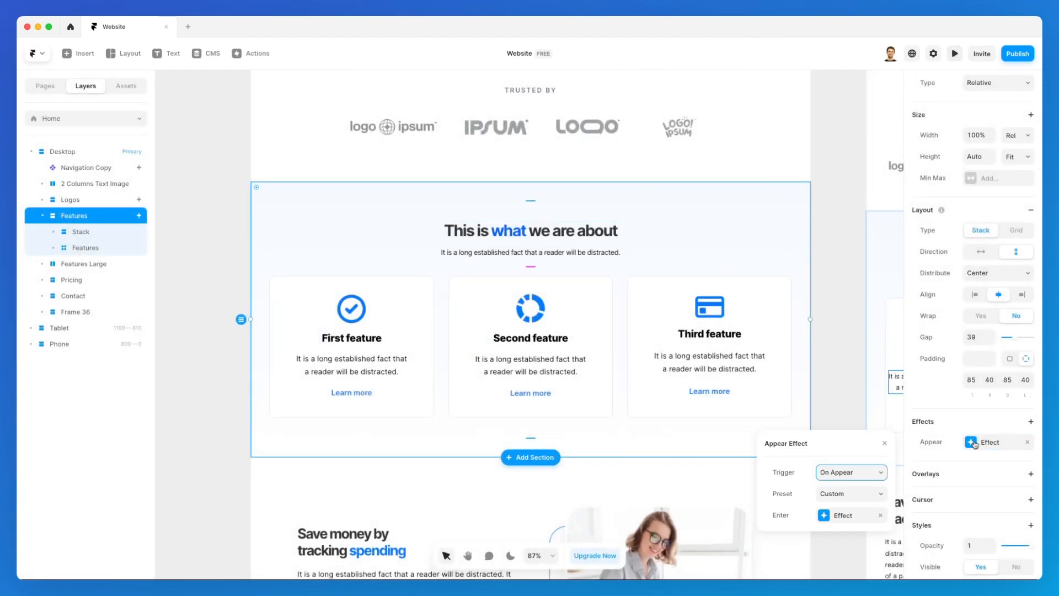
{"action": "left_click", "coordinate": [834, 478]}
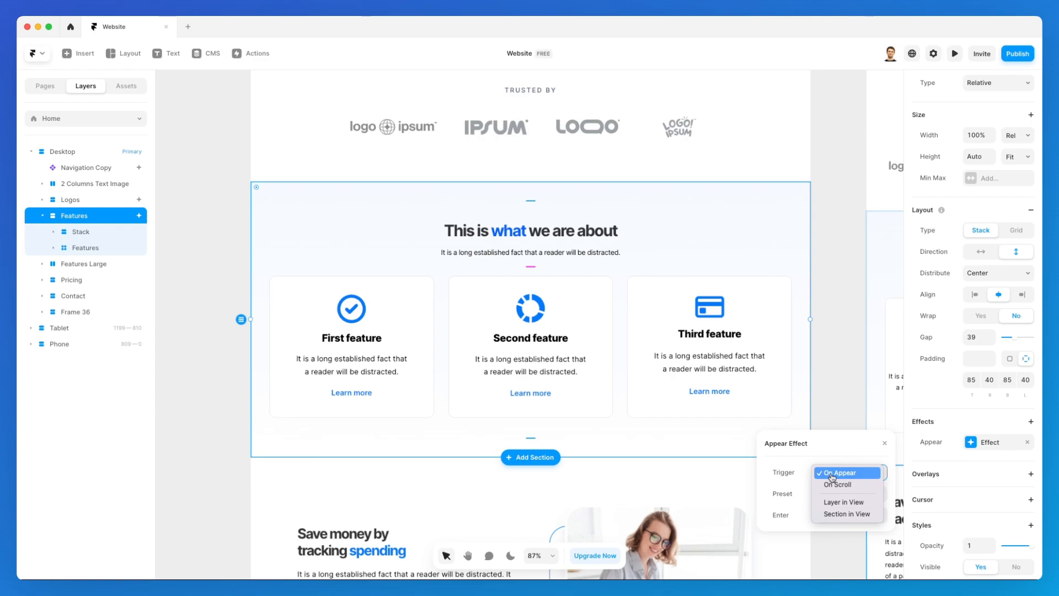
{"action": "left_click", "coordinate": [847, 485]}
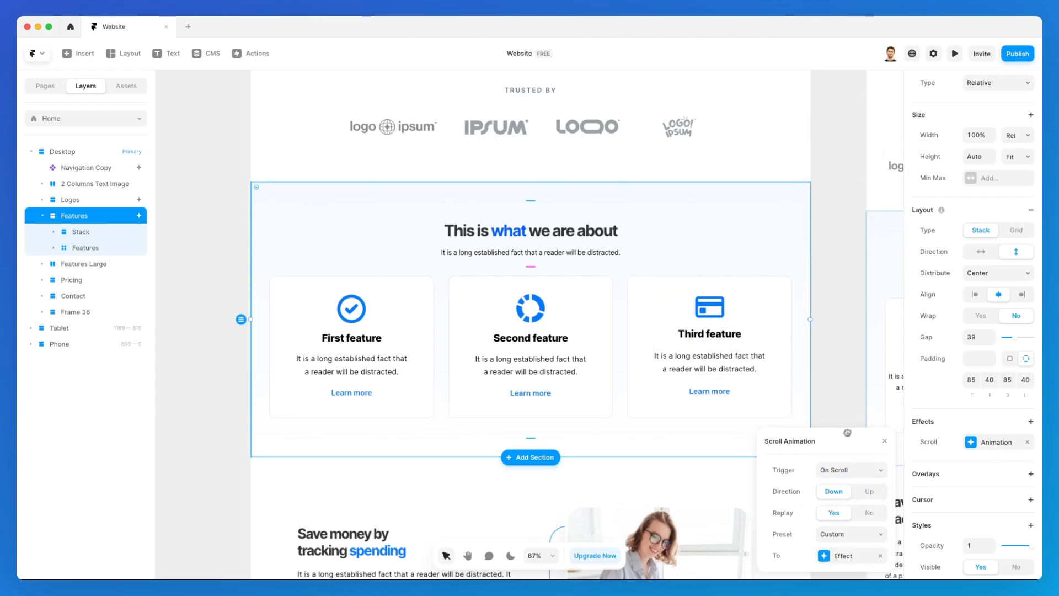
{"action": "left_click_drag", "start_coordinate": [846, 439], "coordinate": [815, 159]}
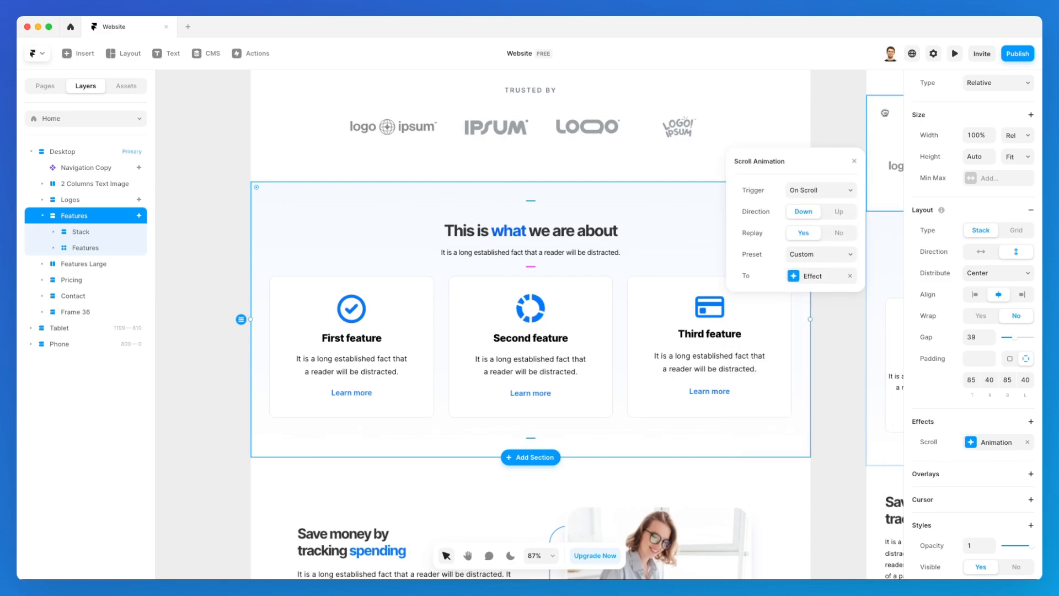
{"action": "left_click", "coordinate": [965, 69]}
Preview the site, exit with Esc, and reopen the Features section's Appear Effect.
{"action": "left_click", "coordinate": [956, 54]}
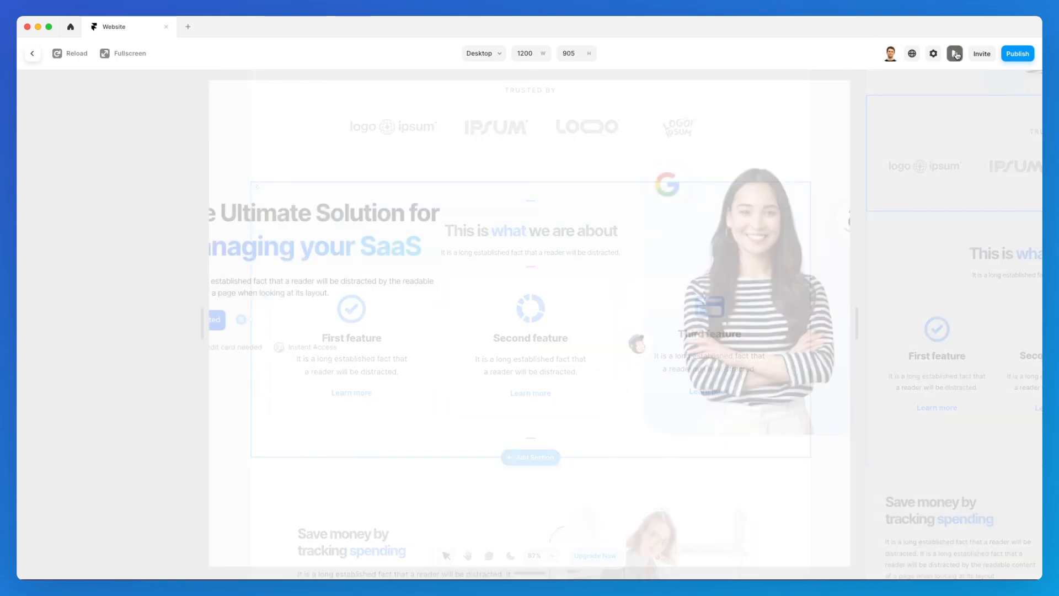
{"action": "scroll", "coordinate": [741, 303], "scroll_direction": "down", "scroll_amount": 5}
{"action": "scroll", "coordinate": [740, 302], "scroll_direction": "down", "scroll_amount": 5}
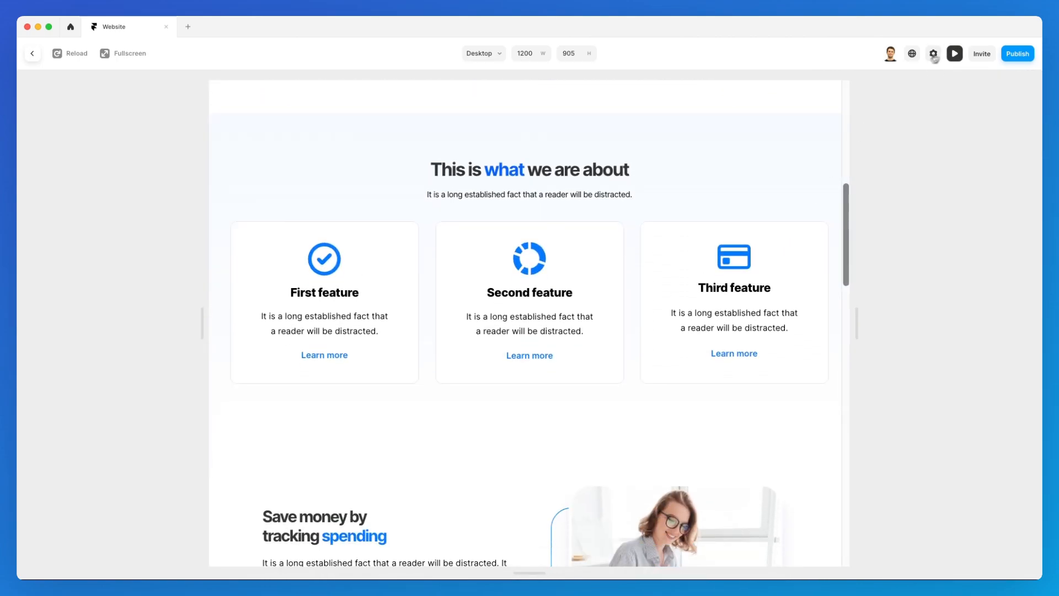
{"action": "key", "text": "Escape"}
{"action": "left_click", "coordinate": [975, 439]}
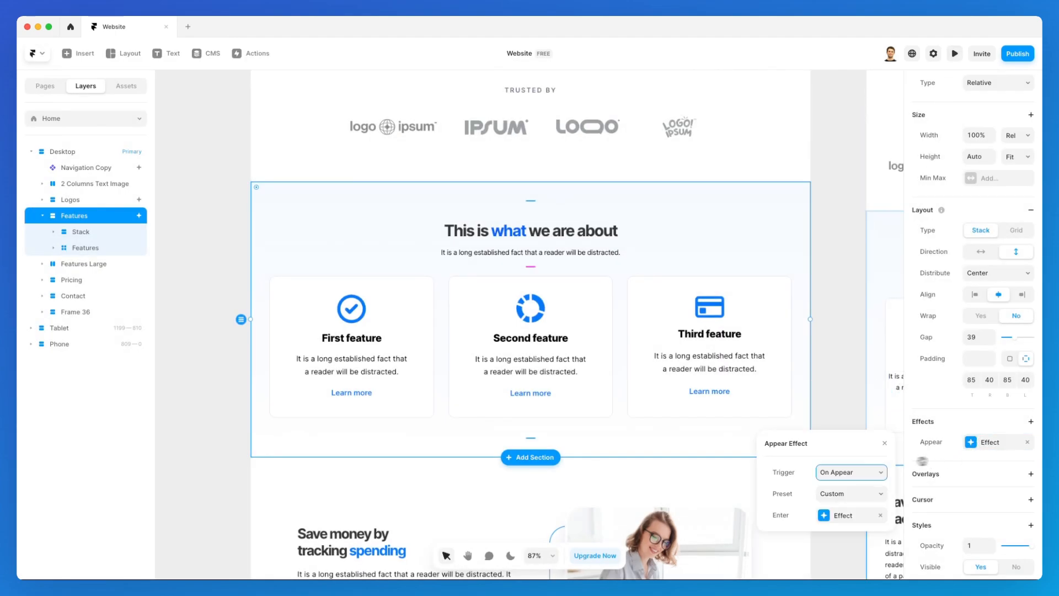
Lower the Features section's Spring entrance delay from 1.3 to 1.2.
{"action": "left_click", "coordinate": [833, 537]}
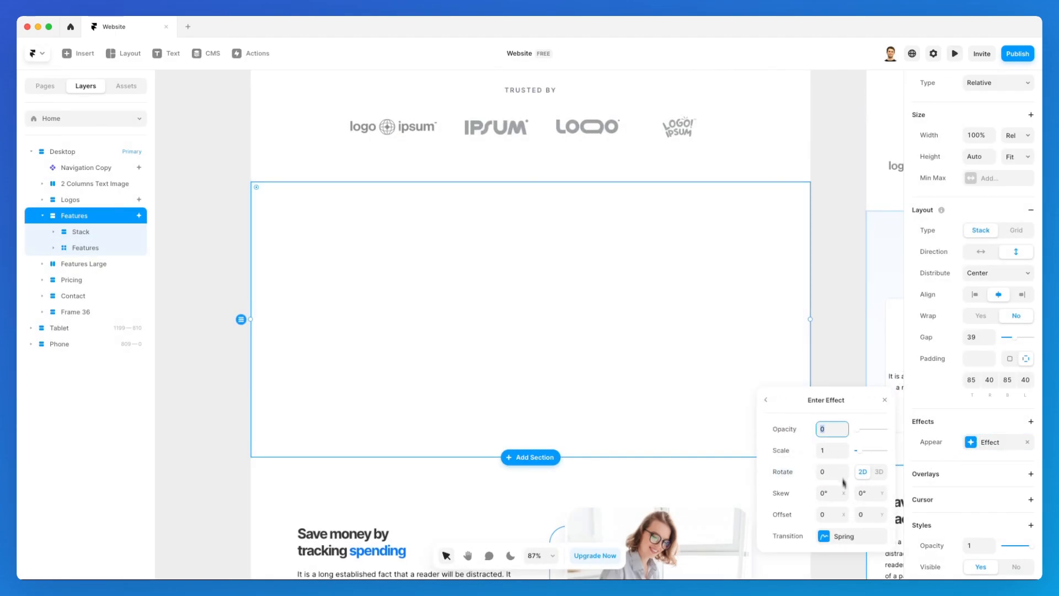
{"action": "left_click", "coordinate": [844, 534]}
{"action": "left_click_drag", "start_coordinate": [844, 369], "coordinate": [825, 224]}
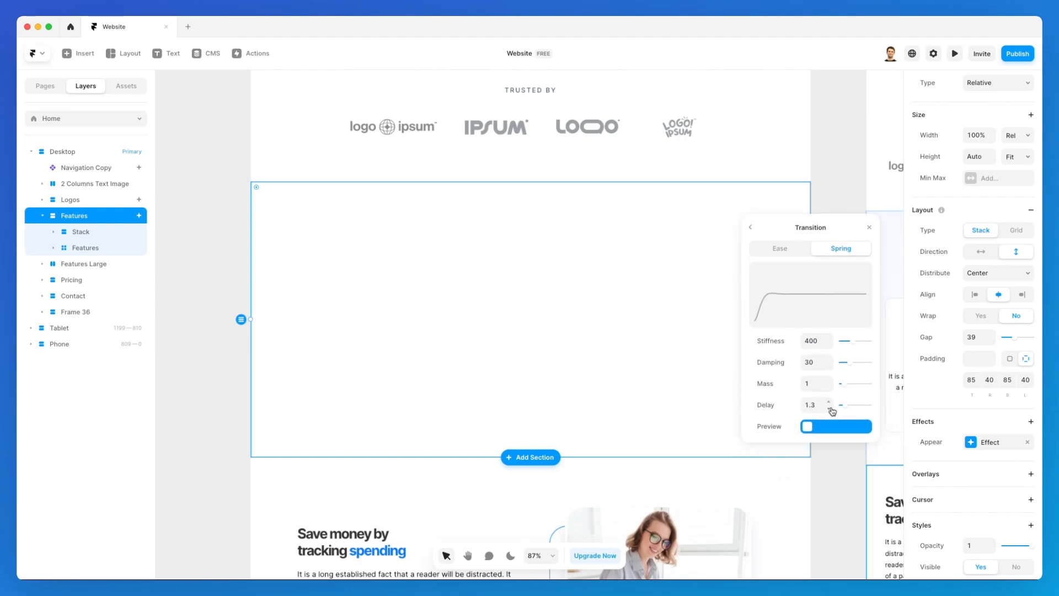
{"action": "left_click", "coordinate": [832, 409]}
{"action": "left_click", "coordinate": [751, 228]}
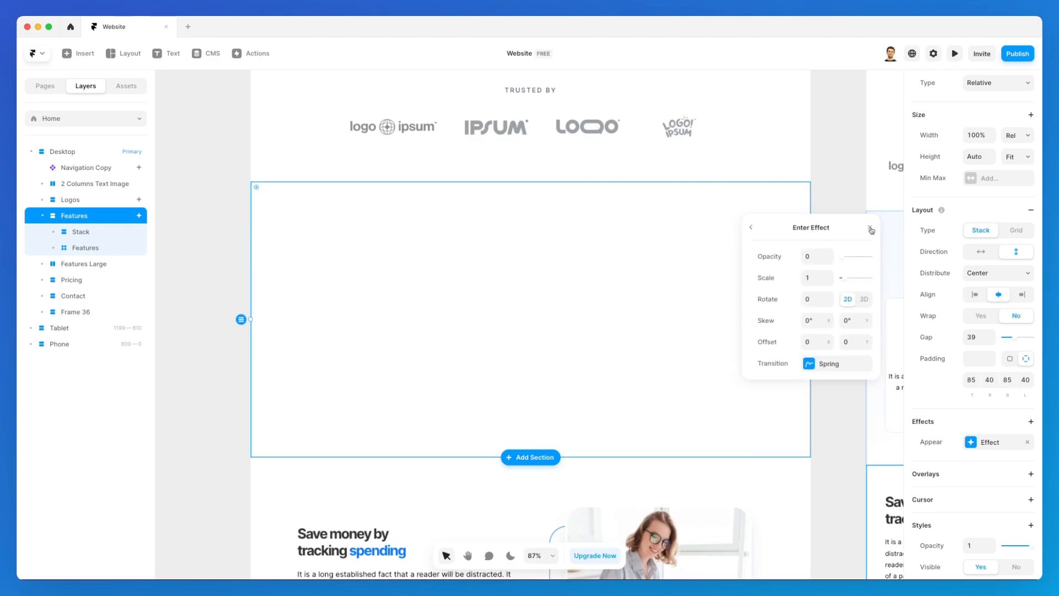
{"action": "left_click", "coordinate": [870, 228]}
Preview the site to check the 1.2 s delay, then return to the editor.
{"action": "left_click", "coordinate": [955, 54]}
{"action": "scroll", "coordinate": [749, 264], "scroll_direction": "down", "scroll_amount": 10}
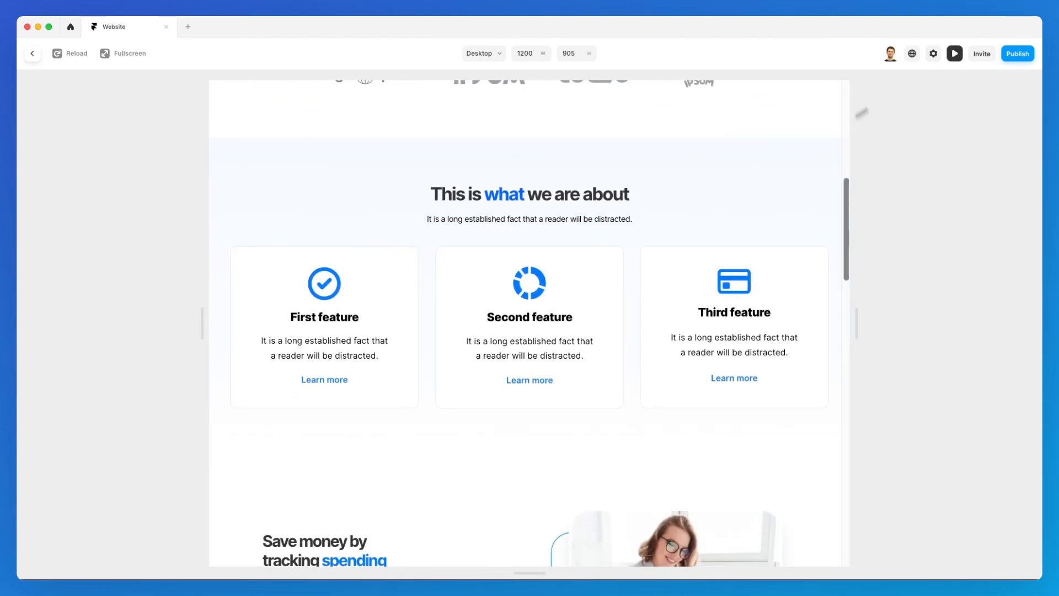
{"action": "left_click", "coordinate": [955, 54]}
{"action": "scroll", "coordinate": [733, 211], "scroll_direction": "down", "scroll_amount": 4}
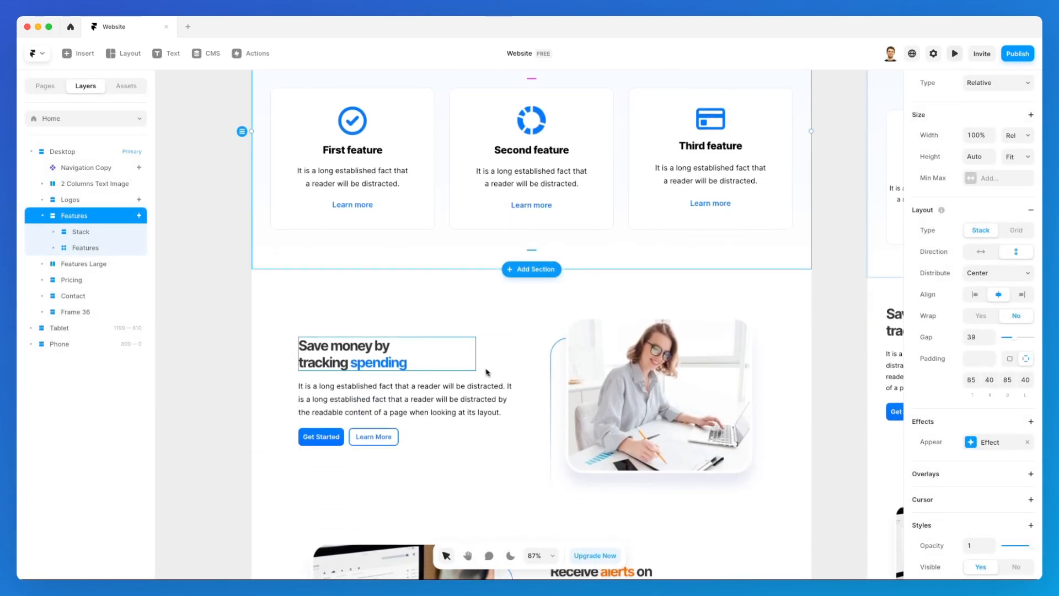
Give the spending text column an Appear effect with the Slide In Right preset.
{"action": "left_click", "coordinate": [485, 353]}
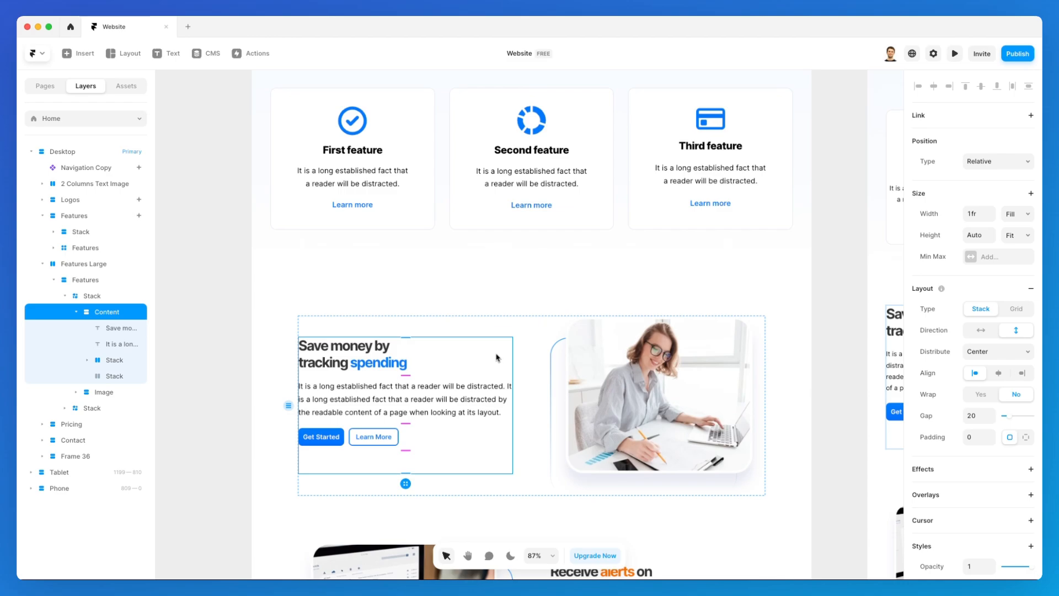
{"action": "scroll", "coordinate": [502, 350], "scroll_direction": "down", "scroll_amount": 2}
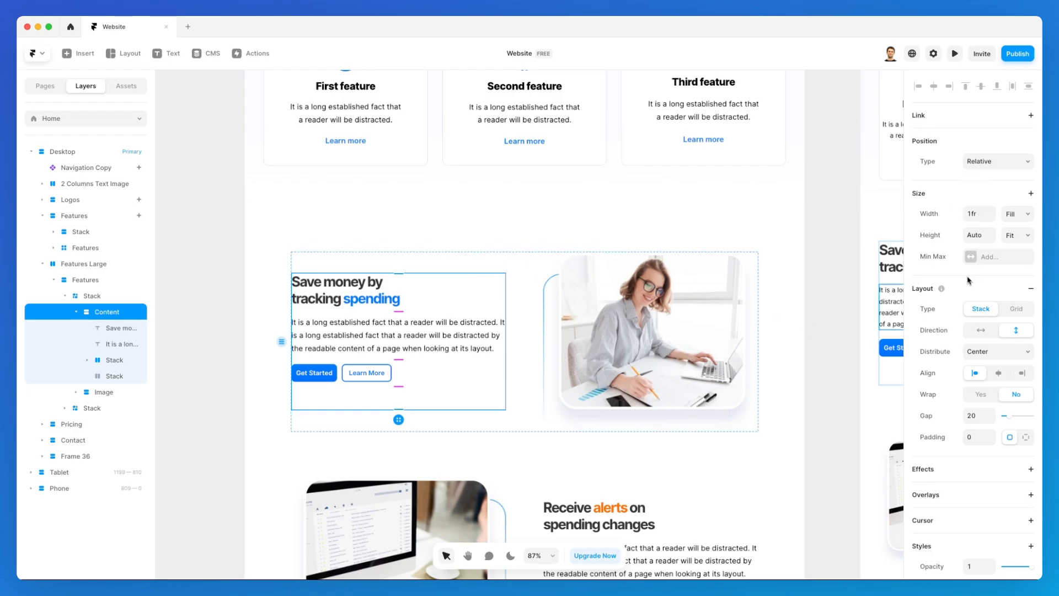
{"action": "scroll", "coordinate": [968, 280], "scroll_direction": "down", "scroll_amount": 3}
{"action": "left_click", "coordinate": [960, 319]}
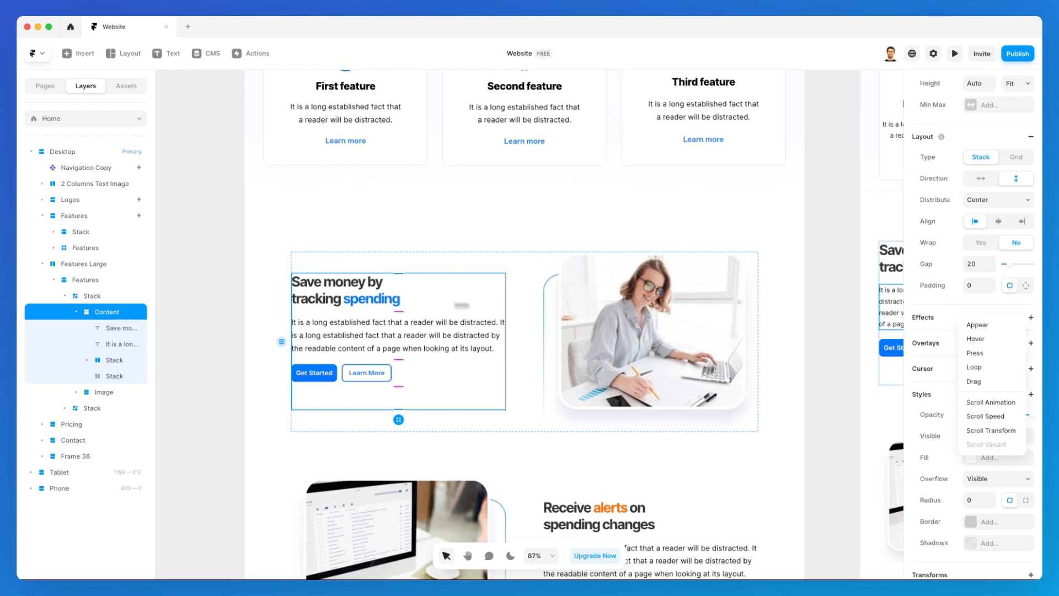
{"action": "left_click", "coordinate": [980, 330]}
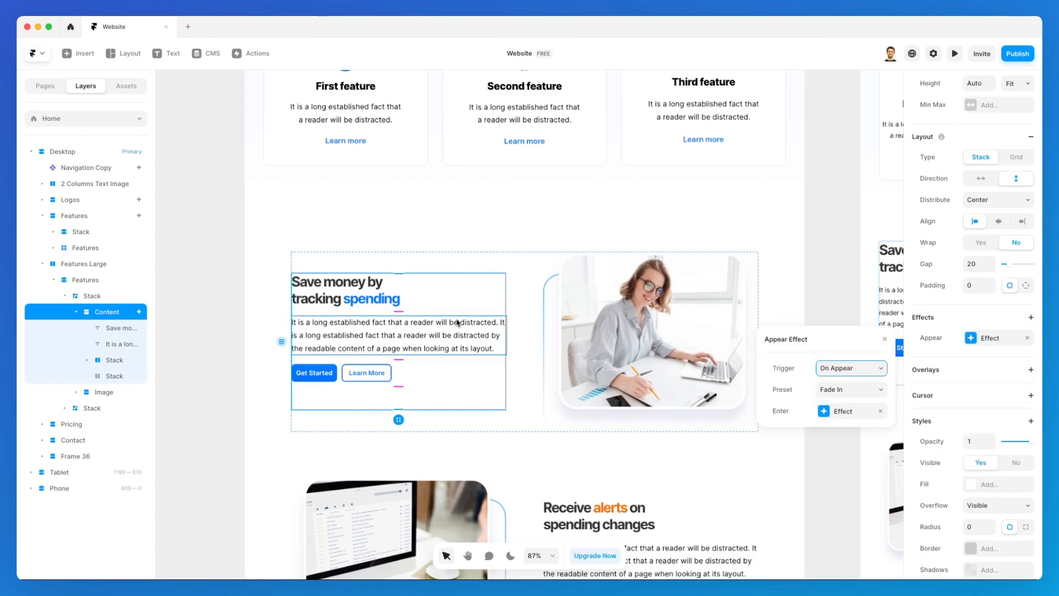
{"action": "left_click", "coordinate": [868, 390]}
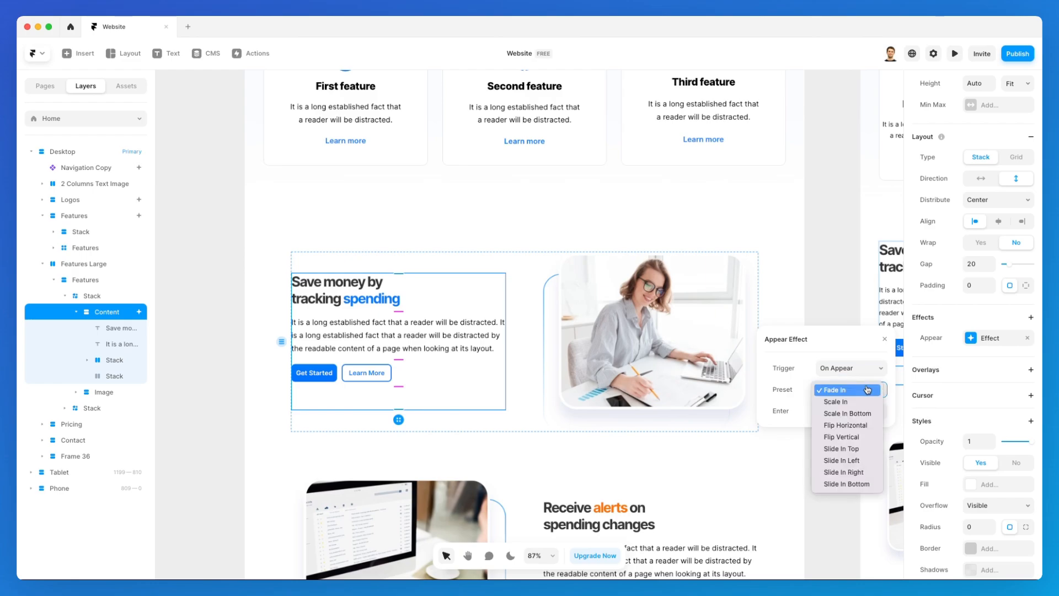
{"action": "left_click", "coordinate": [845, 471]}
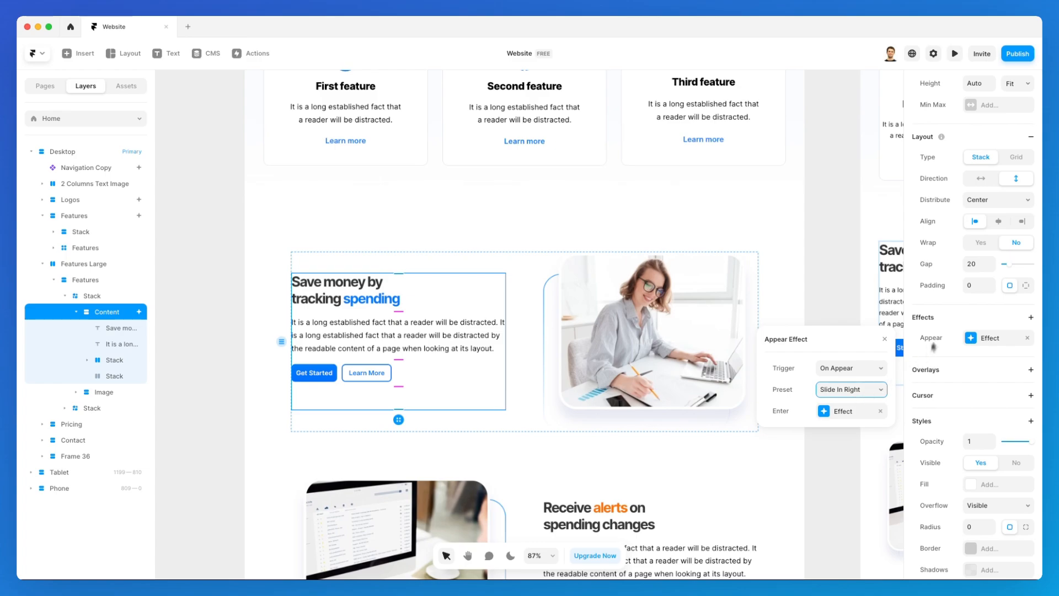
Add a 1 s Spring transition delay to the column's entrance.
{"action": "left_click", "coordinate": [855, 410]}
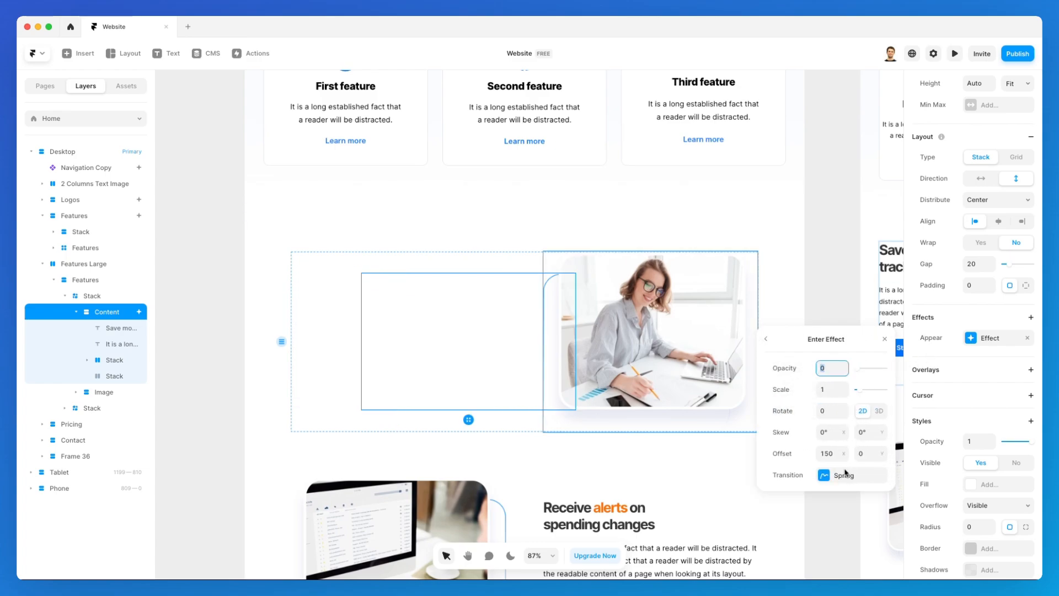
{"action": "left_click", "coordinate": [839, 473]}
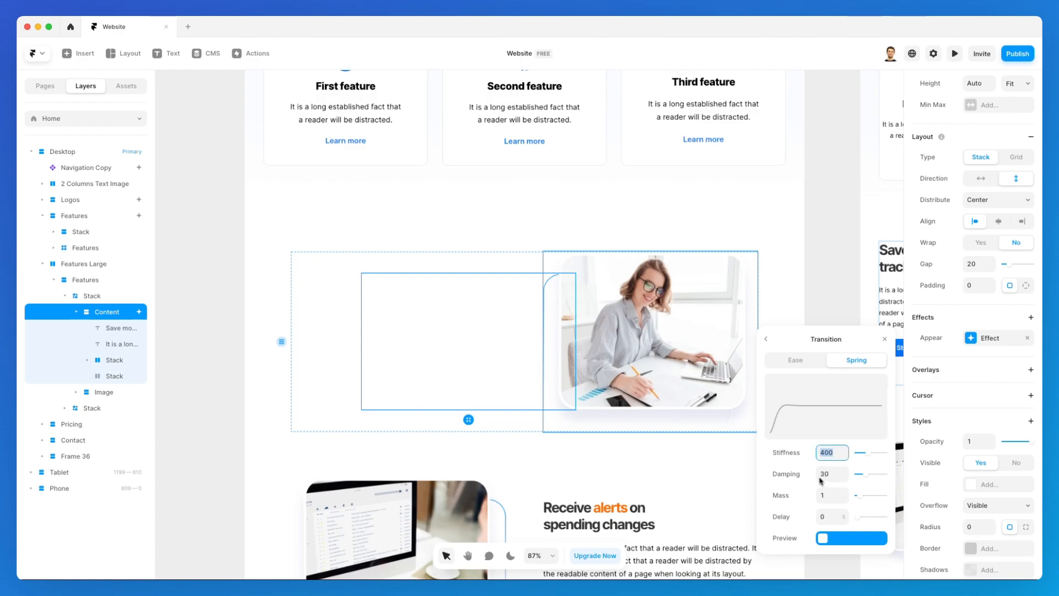
{"action": "left_click", "coordinate": [845, 515]}
Preview the site, then switch the text column's animation trigger to On Appear.
{"action": "left_click", "coordinate": [955, 54]}
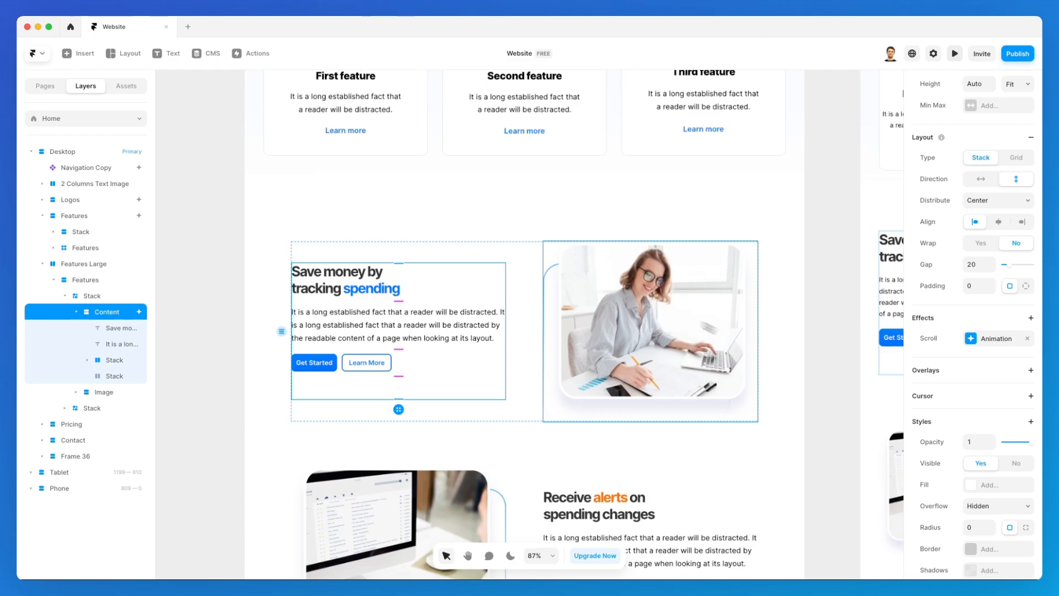
{"action": "left_click", "coordinate": [997, 339]}
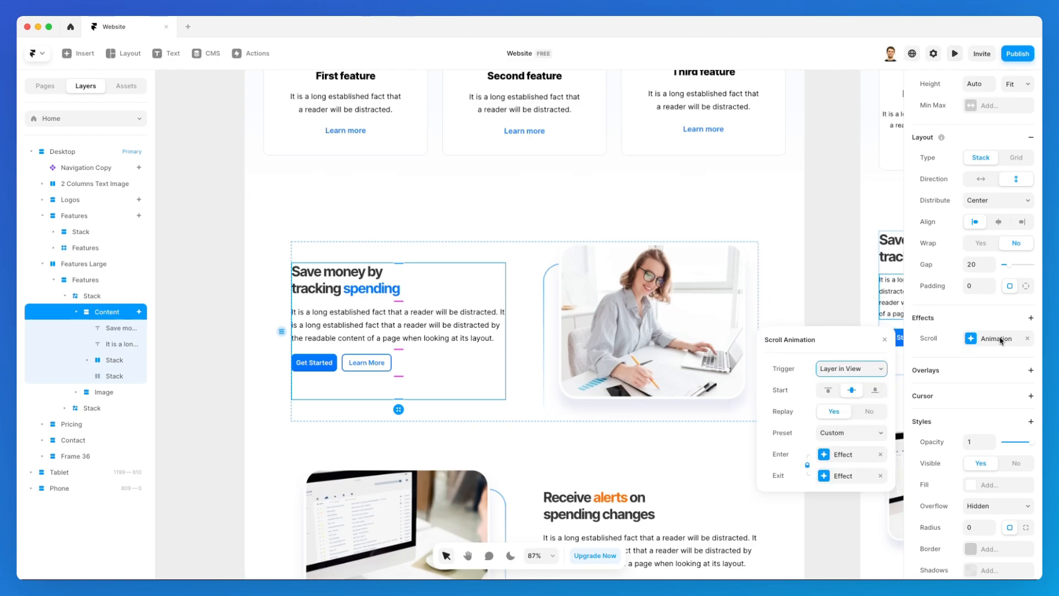
{"action": "left_click", "coordinate": [853, 370]}
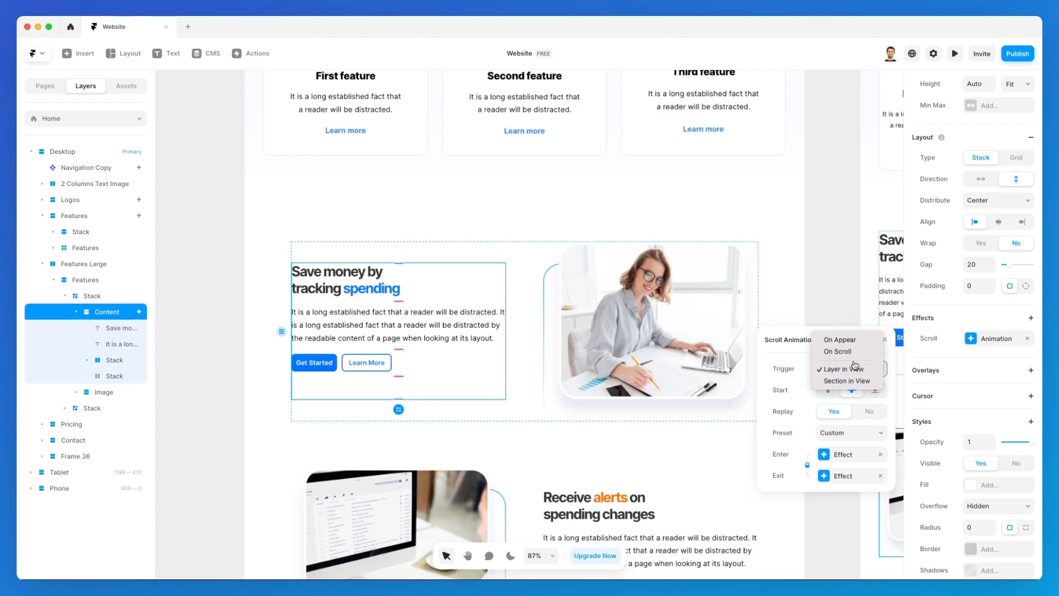
{"action": "left_click", "coordinate": [841, 339]}
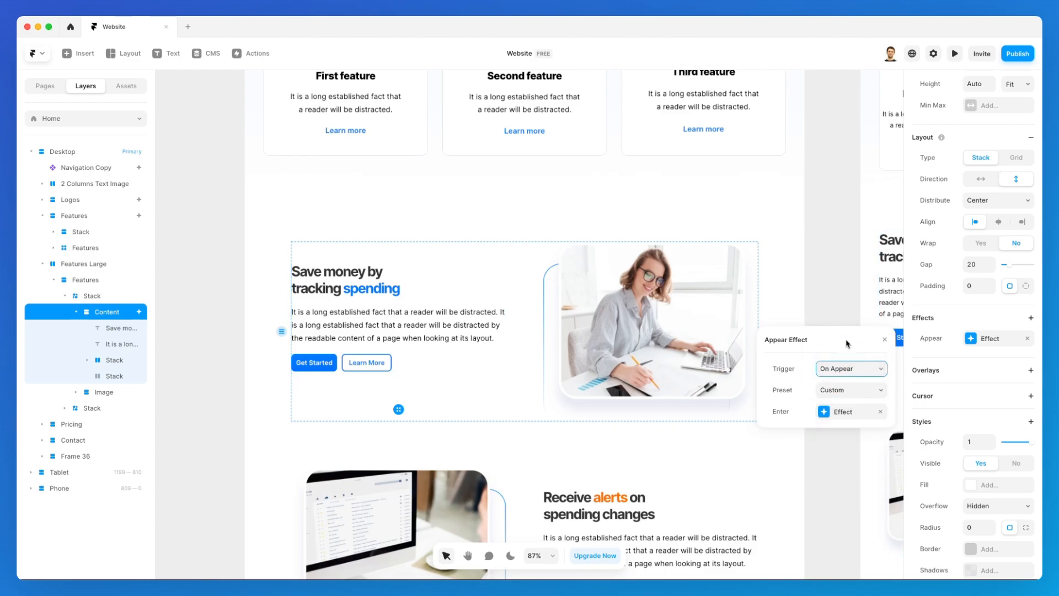
{"action": "left_click", "coordinate": [832, 316]}
Set the spending column's preset to Slide In Right and its trigger to Layer in View.
{"action": "left_click", "coordinate": [439, 277]}
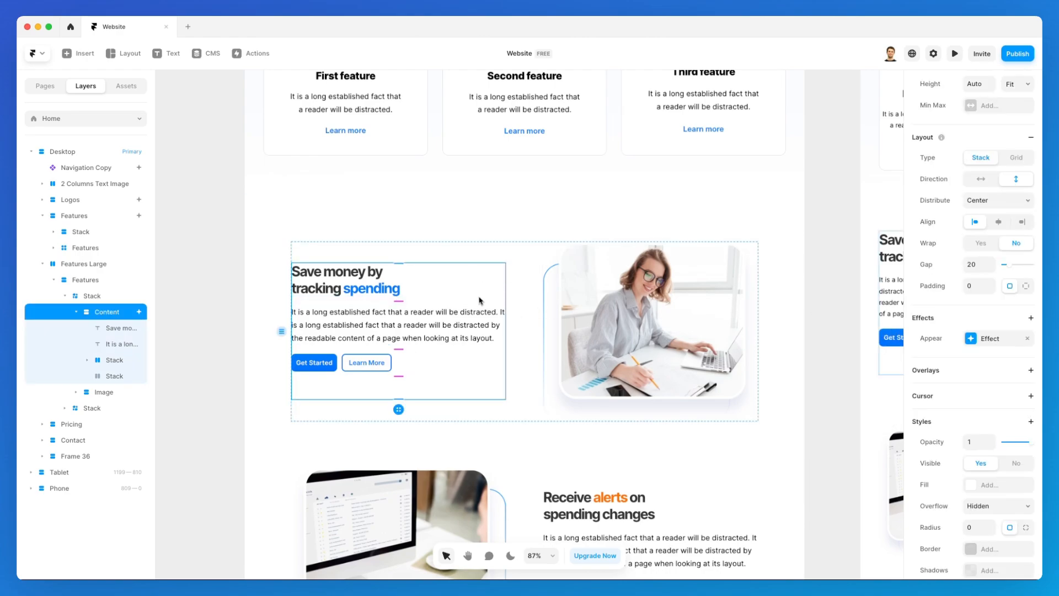
{"action": "left_click", "coordinate": [992, 341]}
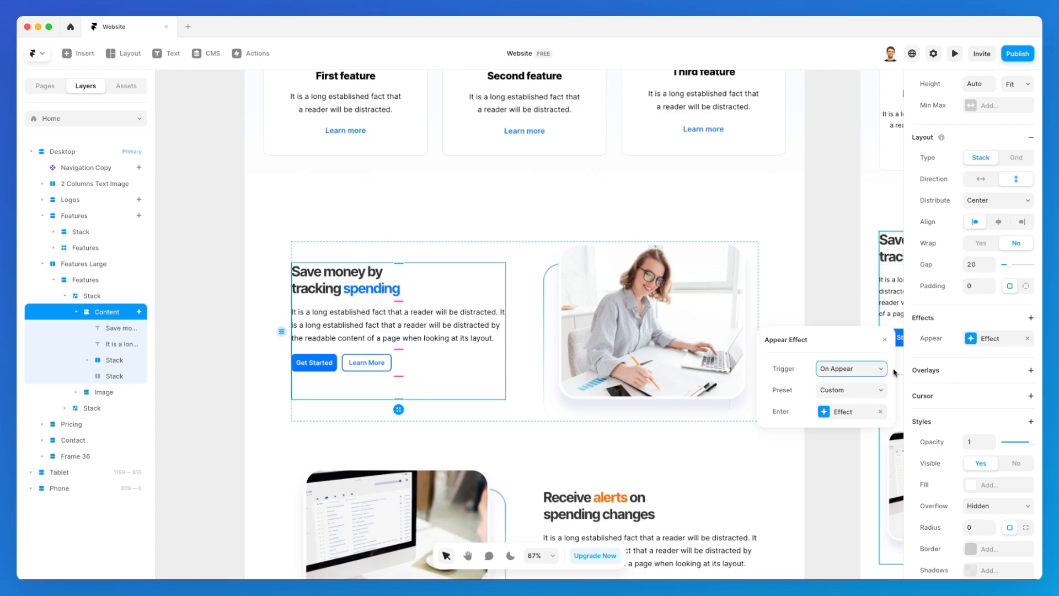
{"action": "left_click", "coordinate": [847, 391]}
{"action": "left_click", "coordinate": [857, 361]}
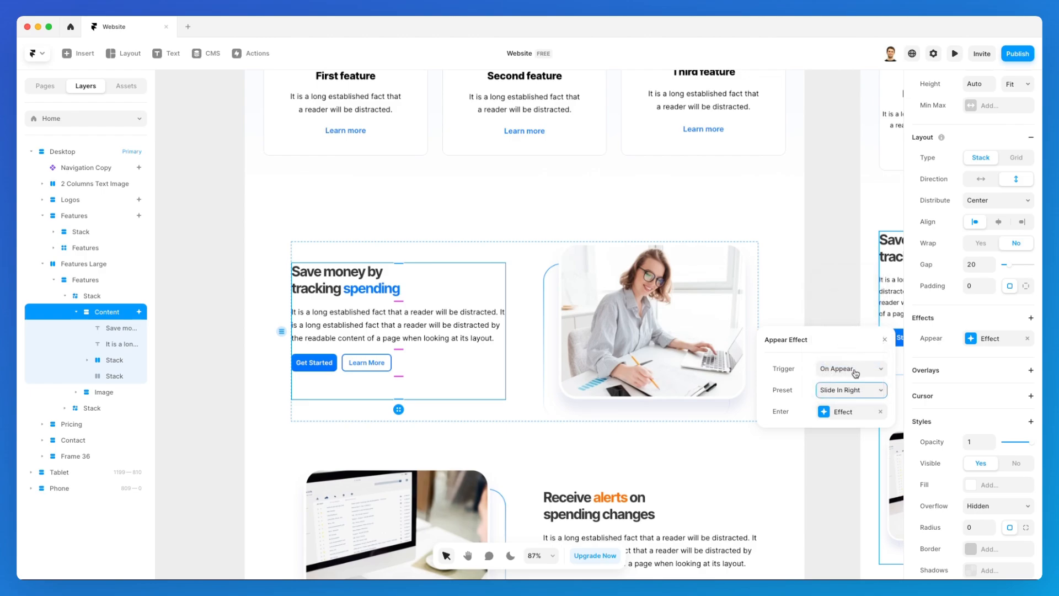
{"action": "left_click", "coordinate": [855, 373]}
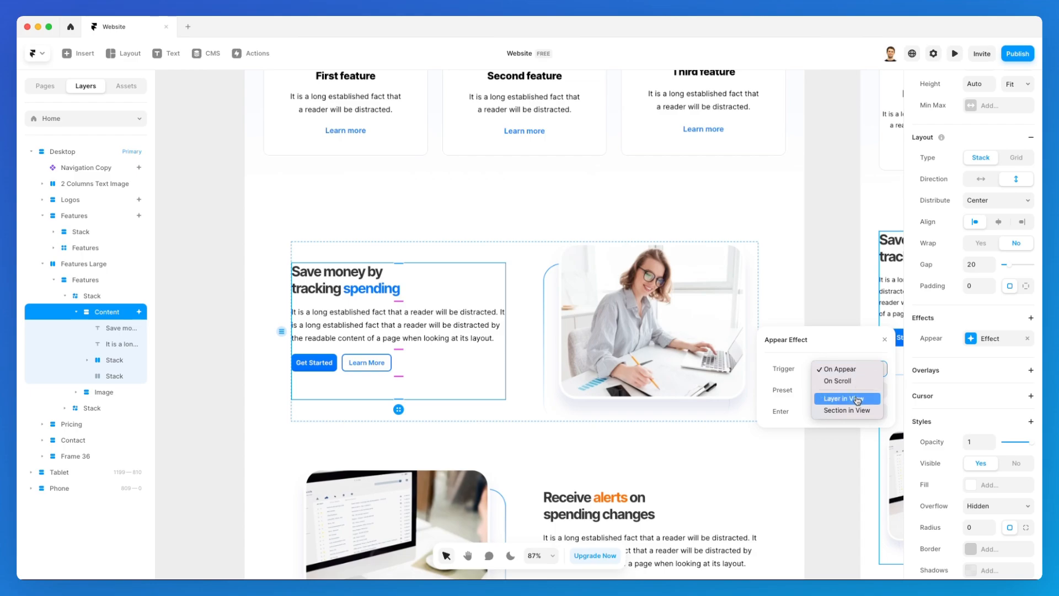
{"action": "left_click", "coordinate": [856, 399]}
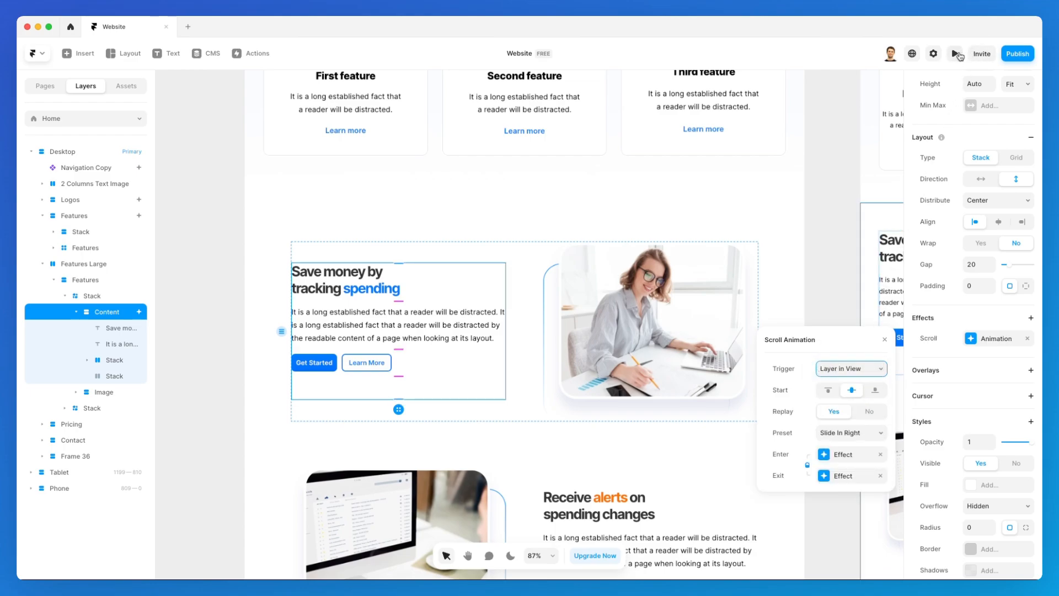
Preview the site and scroll down to test the text column's scroll animation, then return to the editor.
{"action": "left_click", "coordinate": [956, 53]}
{"action": "scroll", "coordinate": [740, 284], "scroll_direction": "down", "scroll_amount": 5}
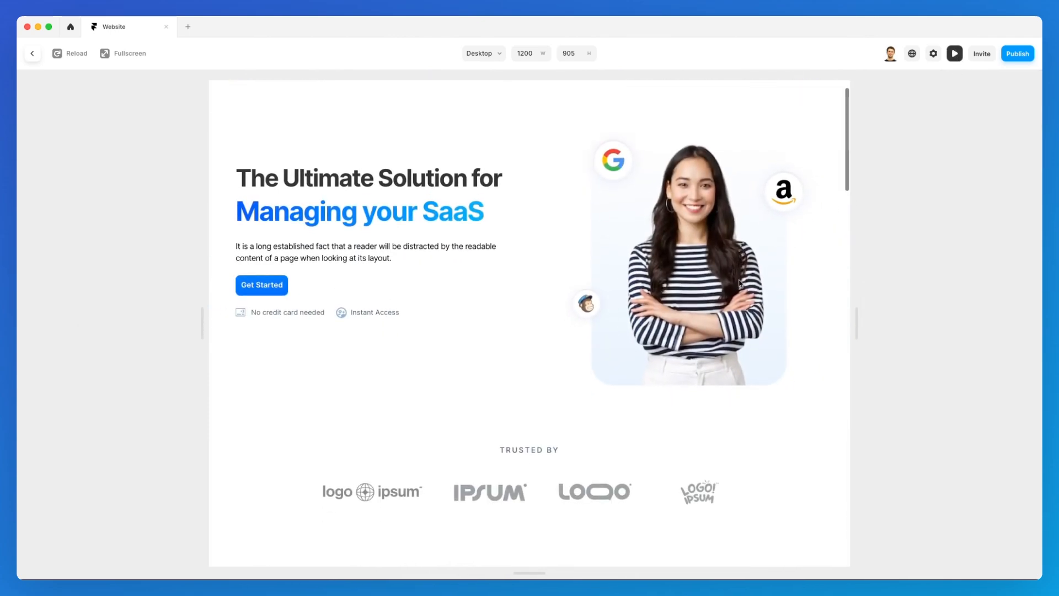
{"action": "scroll", "coordinate": [740, 284], "scroll_direction": "down", "scroll_amount": 10}
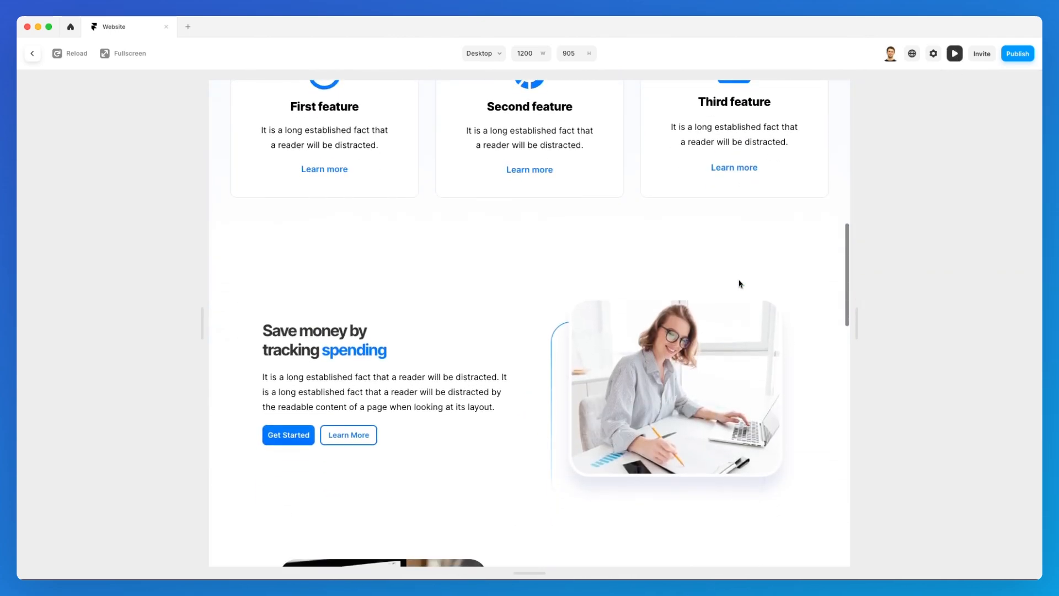
{"action": "left_click", "coordinate": [953, 54]}
Change the spending text column's scroll animation preset to Slide In Left.
{"action": "left_click", "coordinate": [980, 339]}
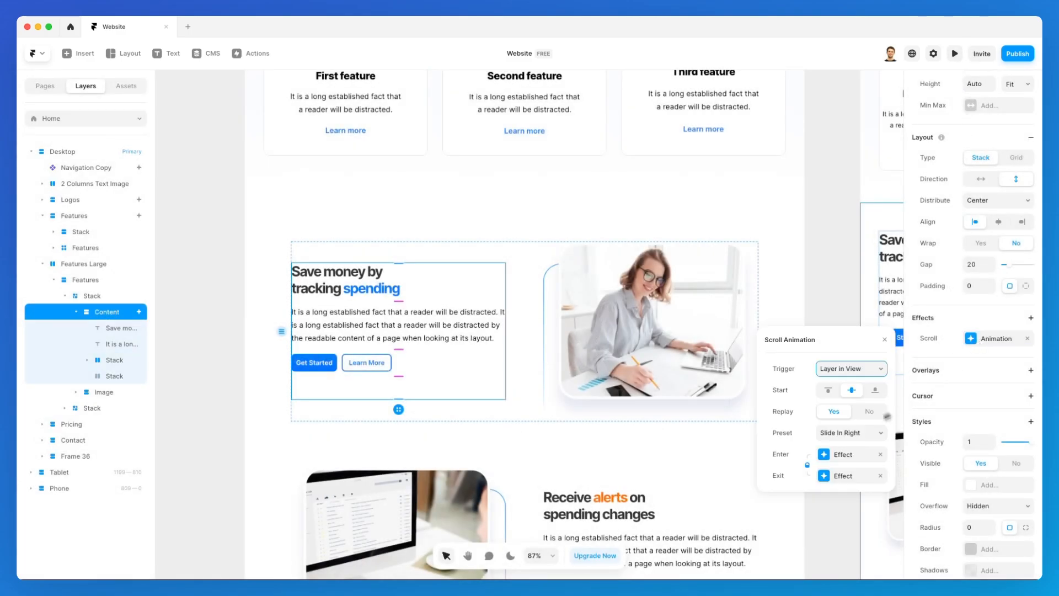
{"action": "left_click", "coordinate": [853, 433]}
{"action": "left_click", "coordinate": [844, 422]}
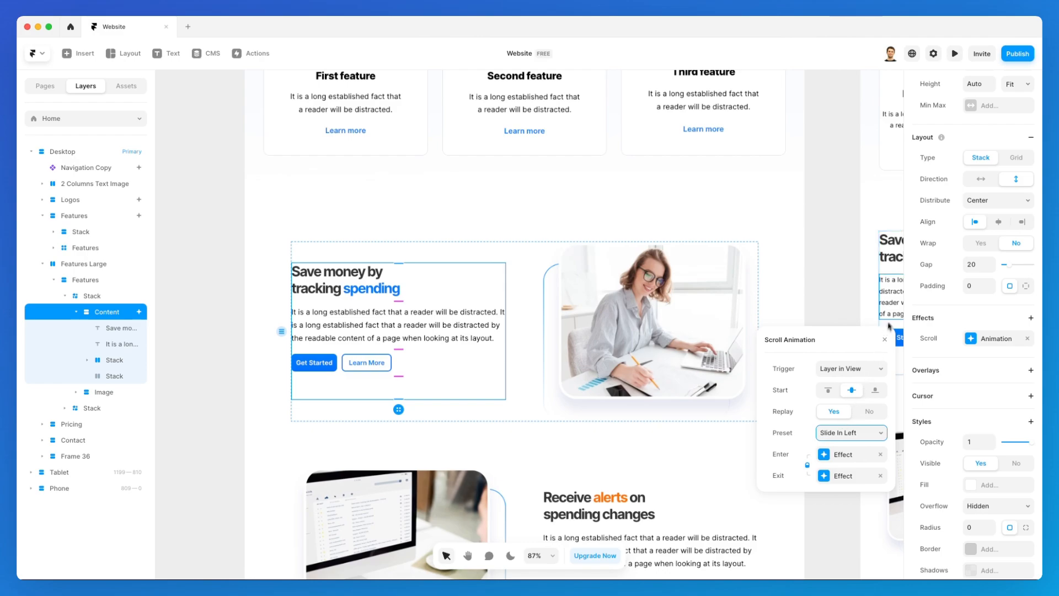
Preview the Slide In Left animation, then return to the editor and select the spending section's photo.
{"action": "left_click", "coordinate": [955, 53]}
{"action": "scroll", "coordinate": [641, 306], "scroll_direction": "down", "scroll_amount": 8}
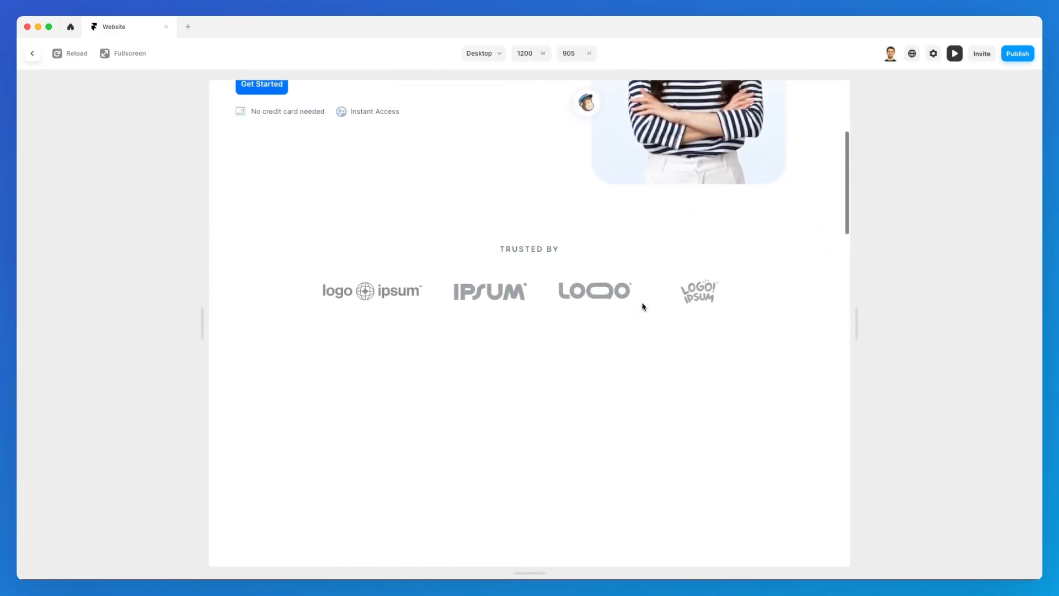
{"action": "scroll", "coordinate": [643, 307], "scroll_direction": "down", "scroll_amount": 6}
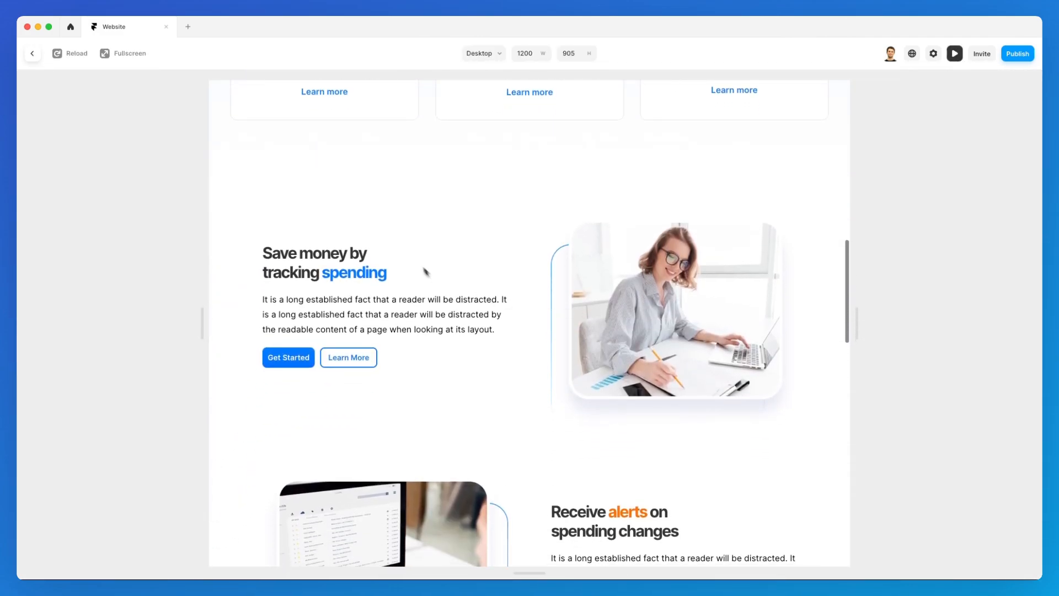
{"action": "left_click", "coordinate": [954, 54]}
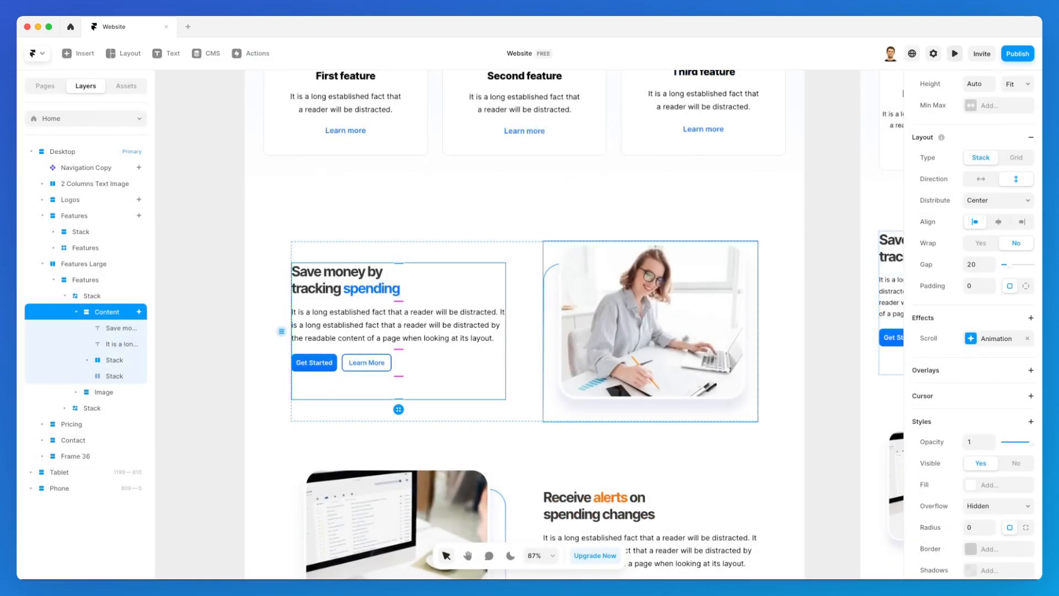
{"action": "left_click", "coordinate": [684, 339]}
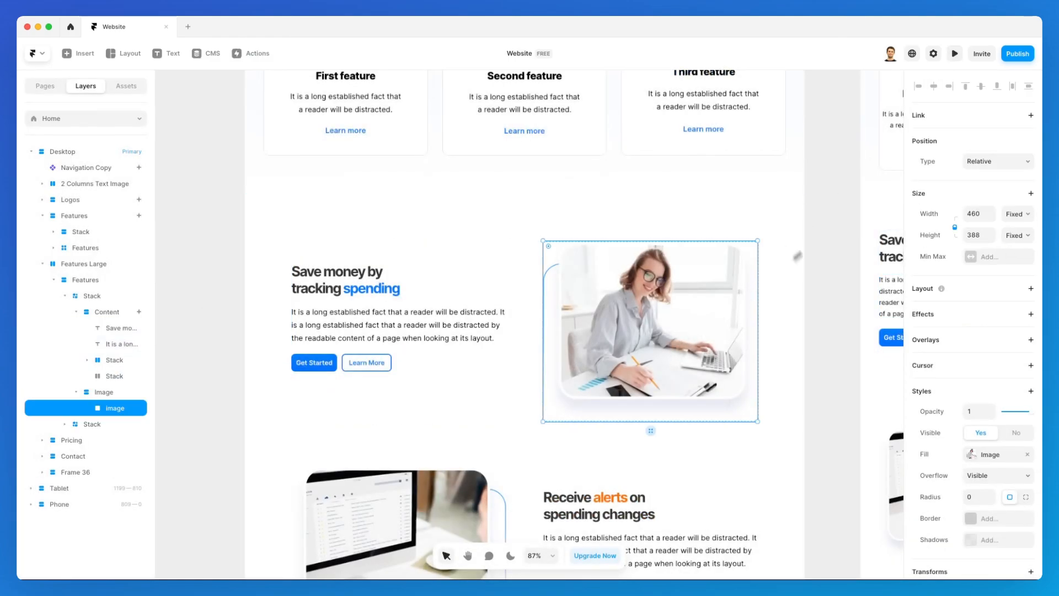
Add an Appear effect to the photo with the Slide In Left preset and Layer in View trigger.
{"action": "left_click", "coordinate": [965, 310]}
{"action": "left_click", "coordinate": [963, 325]}
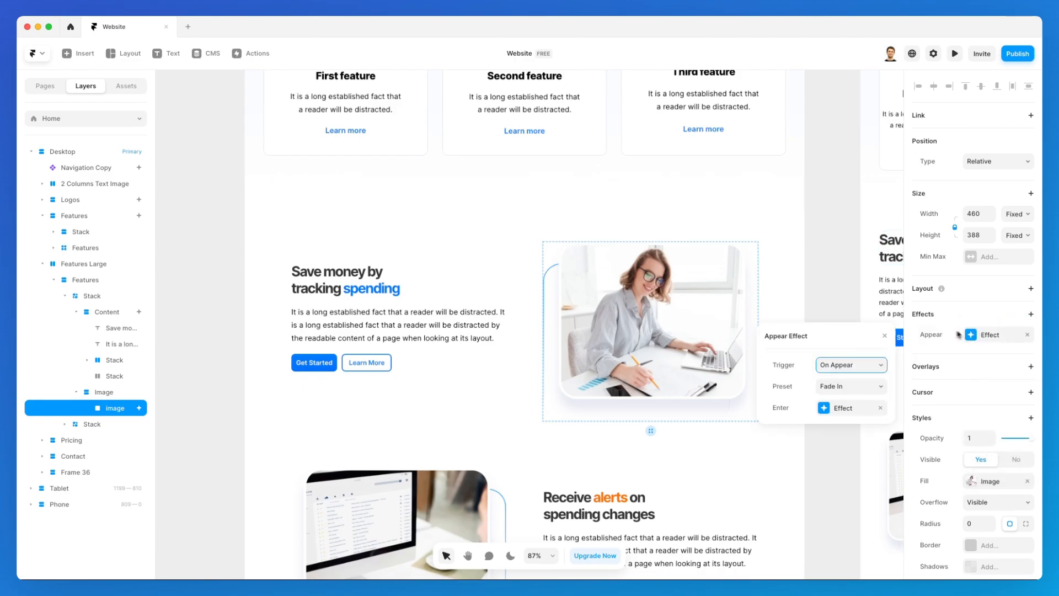
{"action": "left_click", "coordinate": [851, 388]}
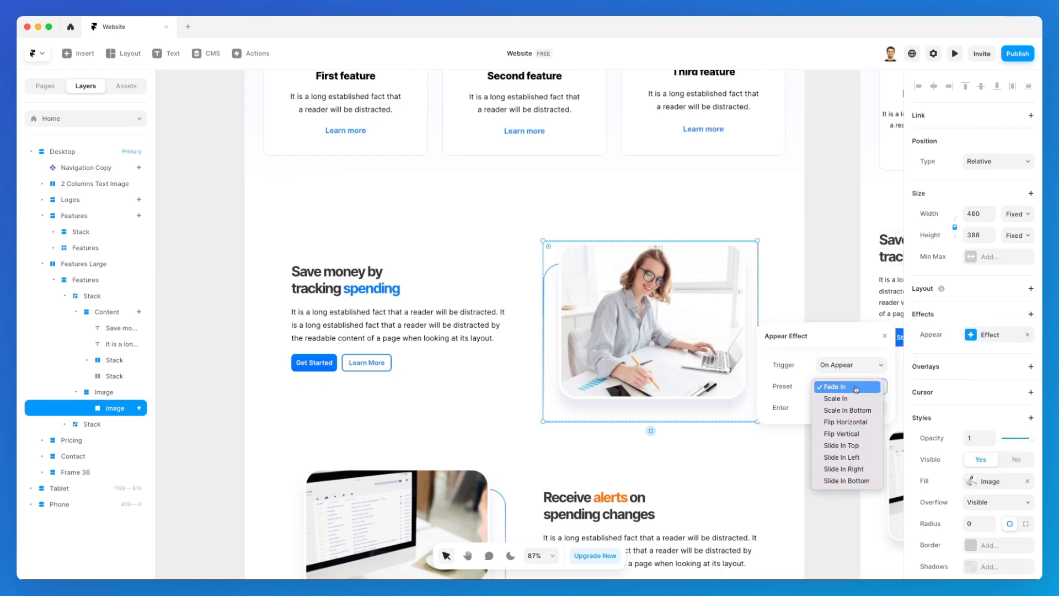
{"action": "left_click", "coordinate": [866, 461]}
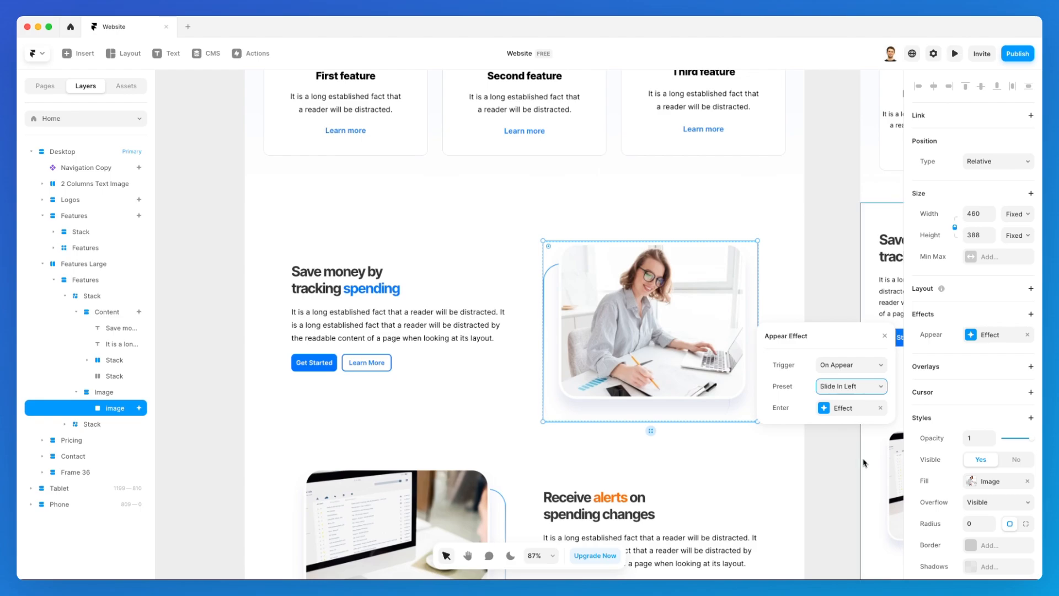
{"action": "left_click", "coordinate": [858, 408]}
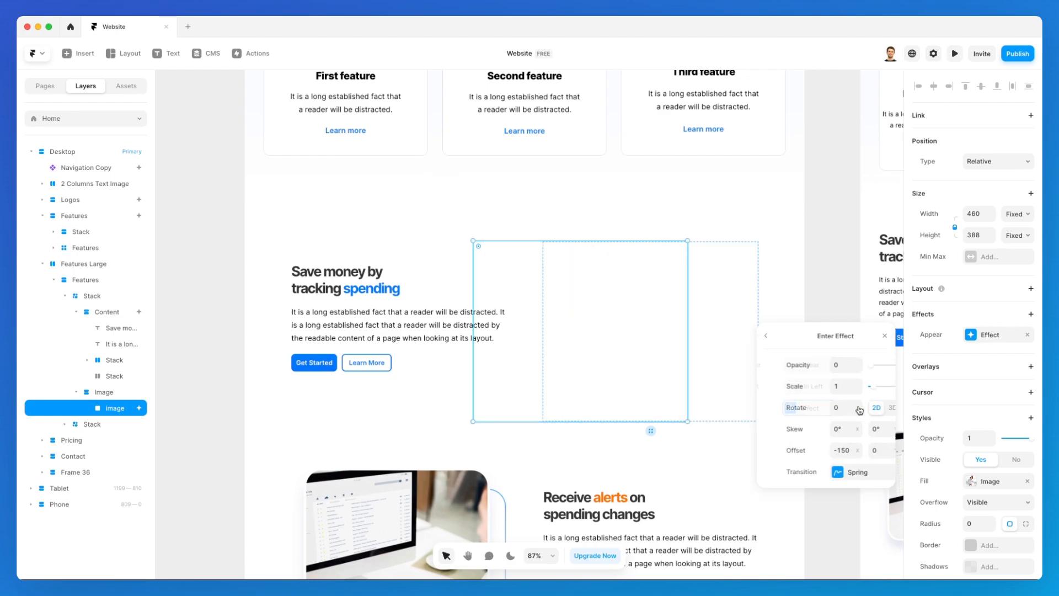
{"action": "left_click", "coordinate": [815, 355]}
{"action": "left_click", "coordinate": [839, 364]}
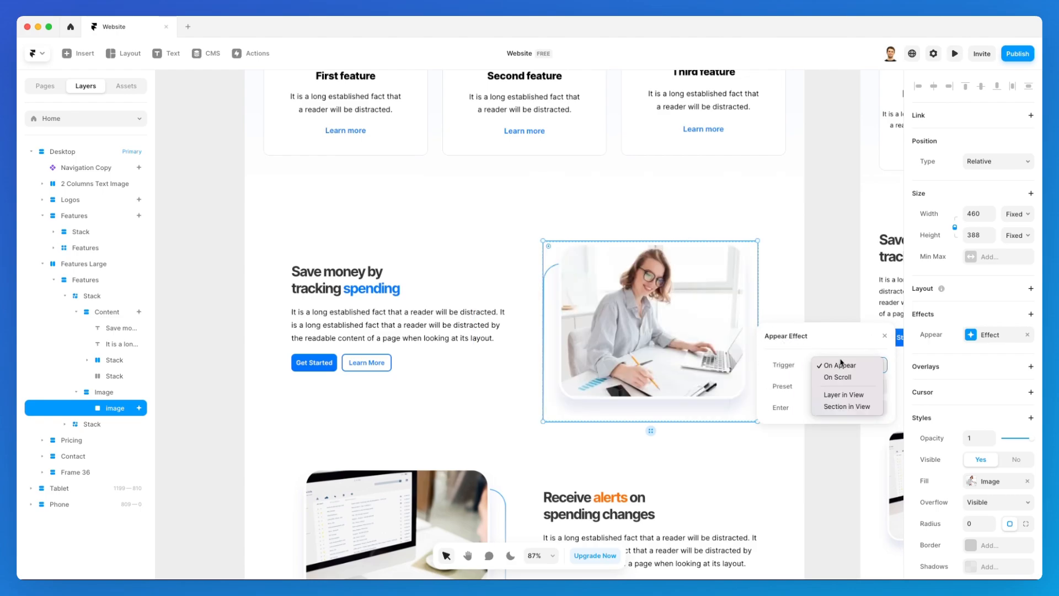
{"action": "left_click", "coordinate": [853, 395]}
Preview the live site, scroll down to test the photo's animation, and return to the editor.
{"action": "left_click", "coordinate": [955, 53]}
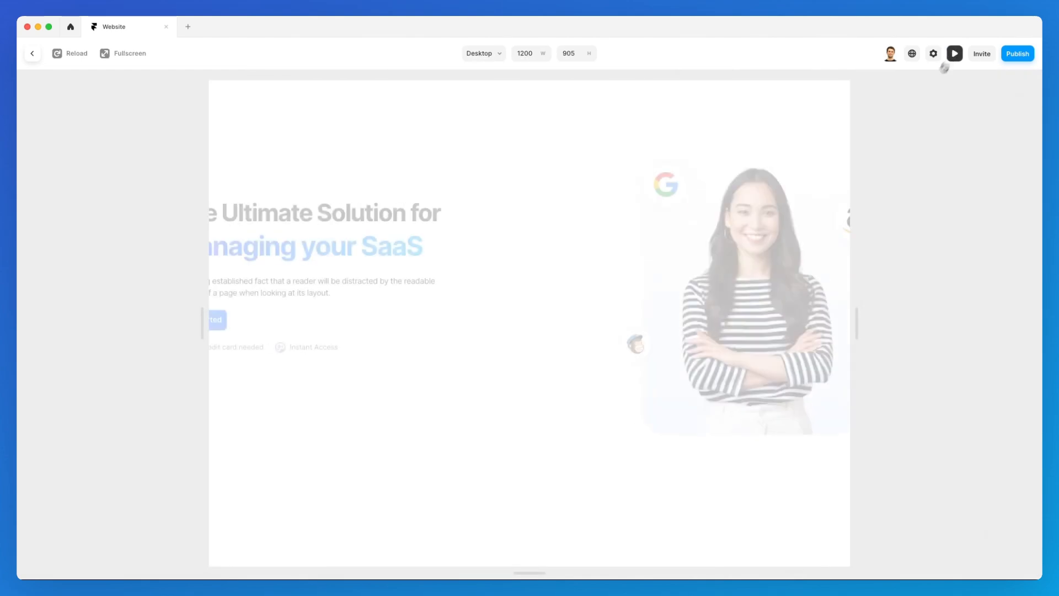
{"action": "scroll", "coordinate": [776, 274], "scroll_direction": "down", "scroll_amount": 6}
{"action": "scroll", "coordinate": [776, 274], "scroll_direction": "down", "scroll_amount": 7}
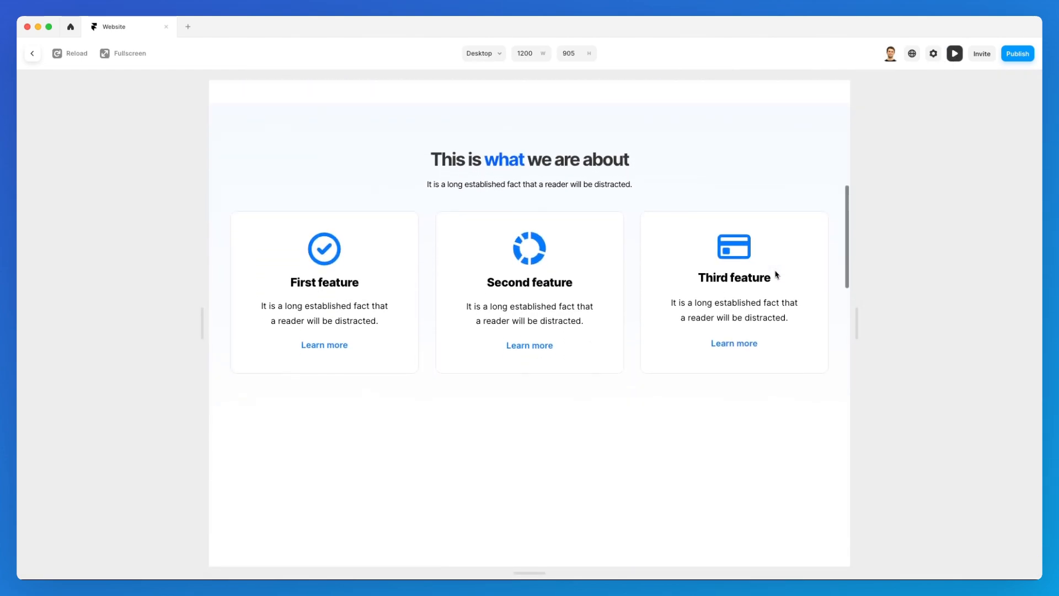
{"action": "left_click", "coordinate": [952, 52]}
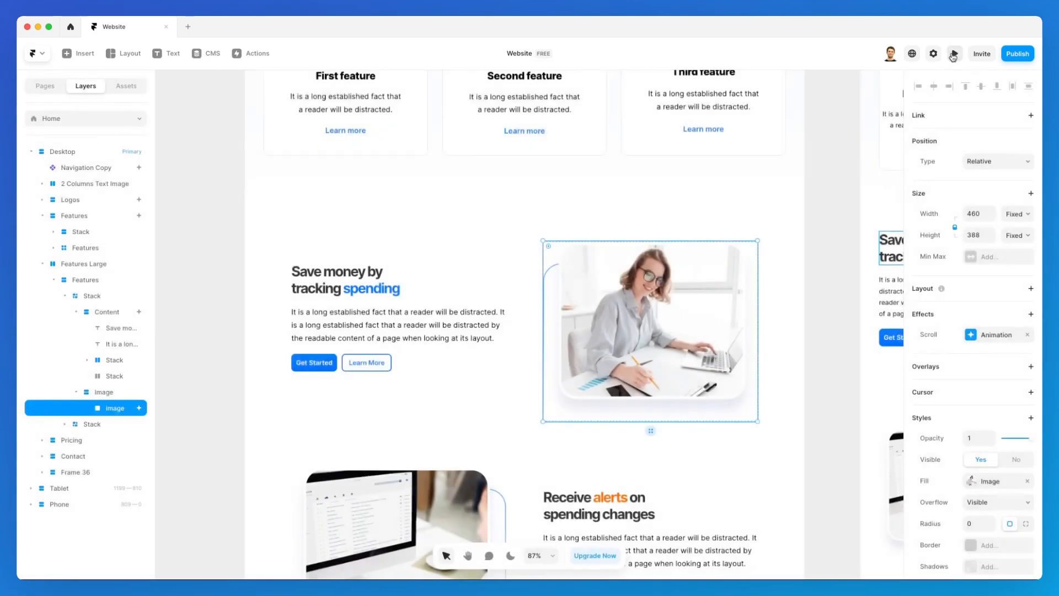
Switch the photo's animation preset to Slide In Right and preview the site again.
{"action": "left_click", "coordinate": [972, 329]}
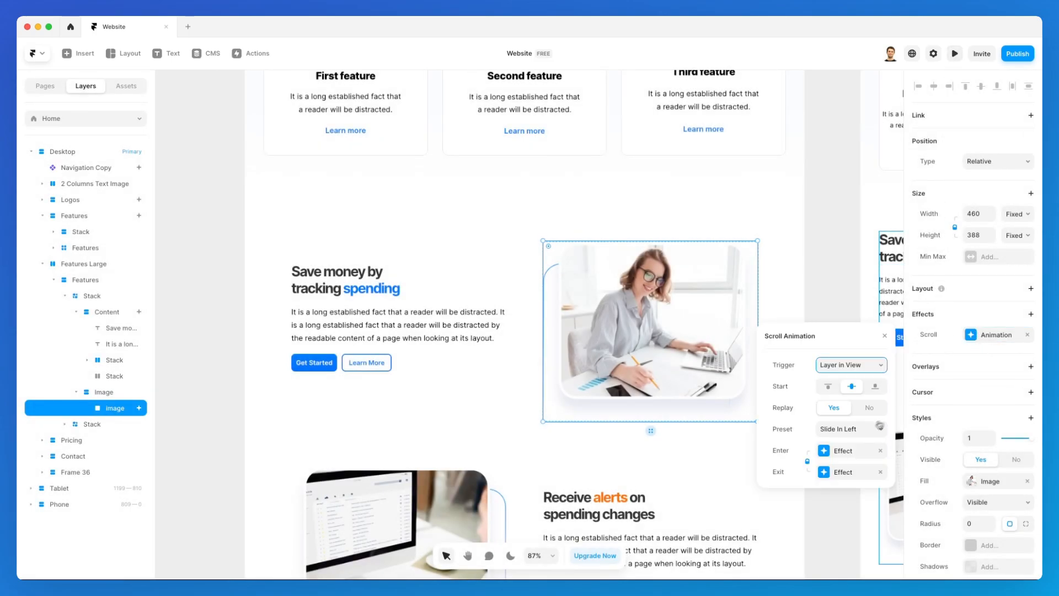
{"action": "left_click", "coordinate": [864, 430]}
{"action": "left_click", "coordinate": [861, 441]}
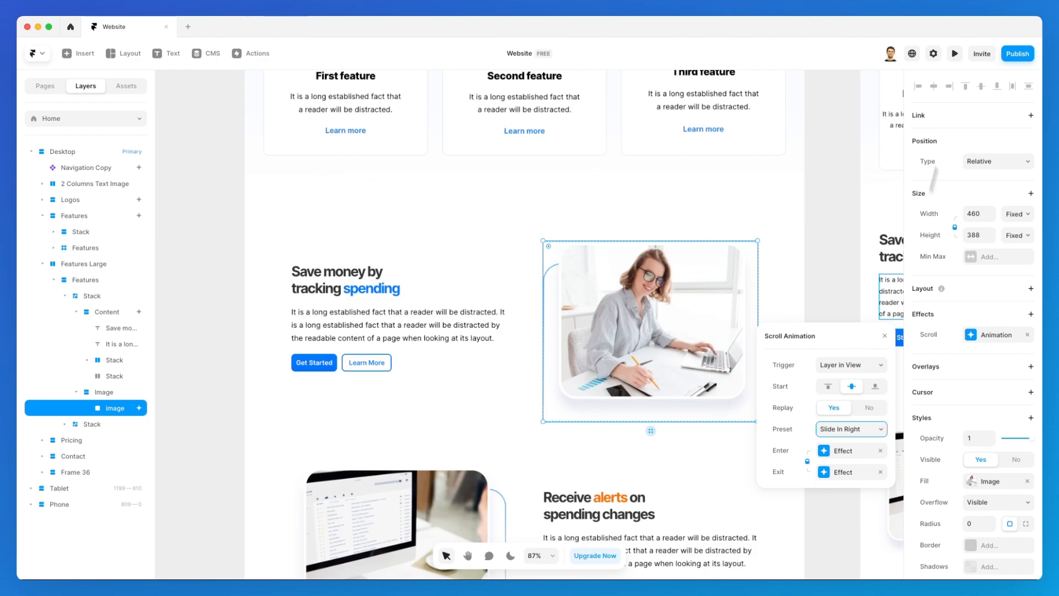
{"action": "left_click", "coordinate": [956, 52]}
{"action": "scroll", "coordinate": [716, 298], "scroll_direction": "down", "scroll_amount": 8}
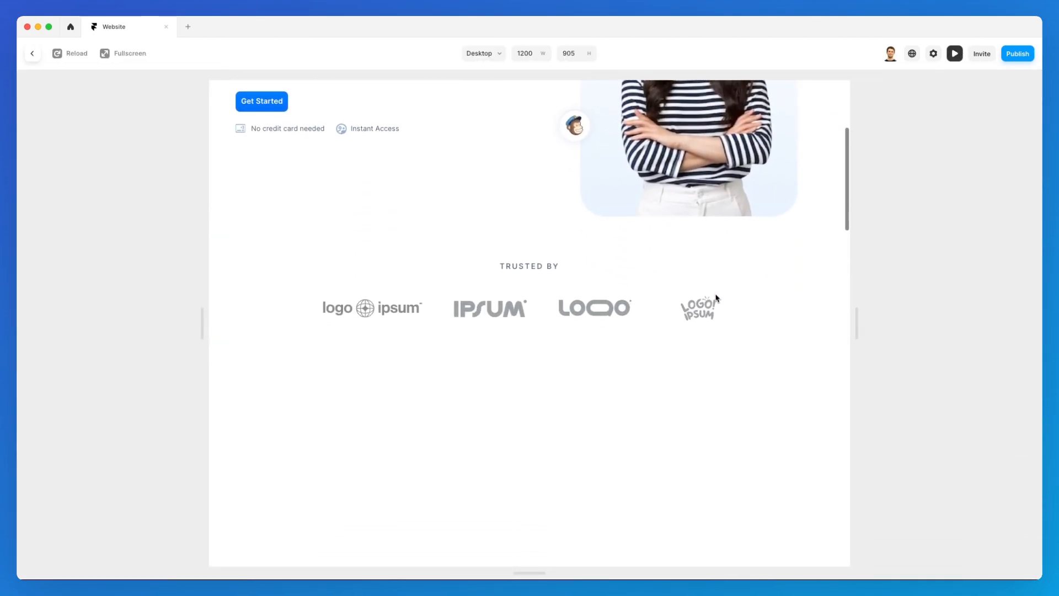
Scroll the preview up and down past the Save money section to watch the photo slide in, then exit.
{"action": "scroll", "coordinate": [716, 298], "scroll_direction": "down", "scroll_amount": 6}
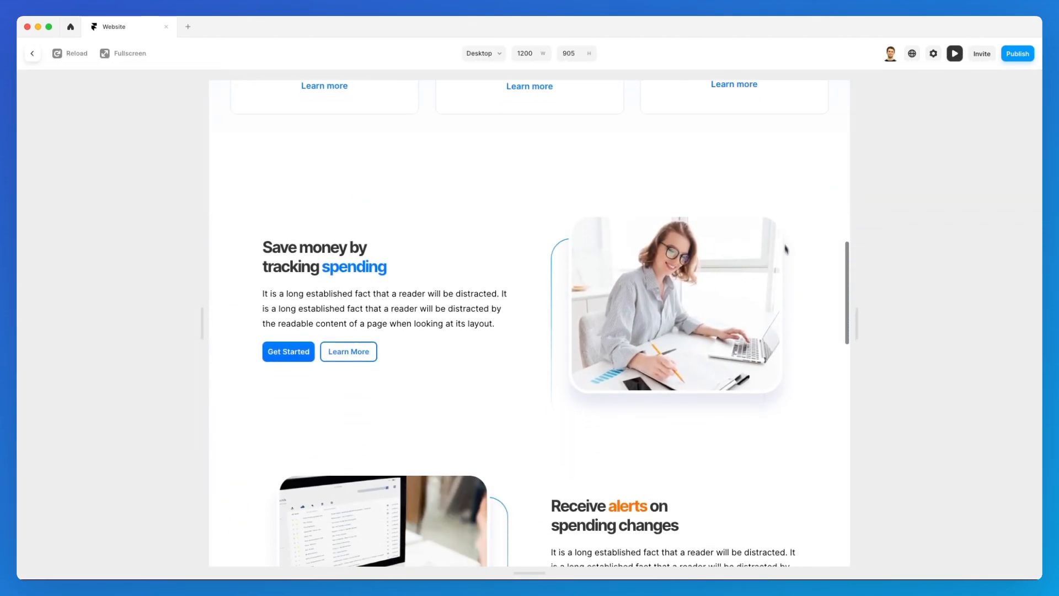
{"action": "scroll", "coordinate": [717, 221], "scroll_direction": "down", "scroll_amount": 5}
{"action": "scroll", "coordinate": [734, 208], "scroll_direction": "up", "scroll_amount": 6}
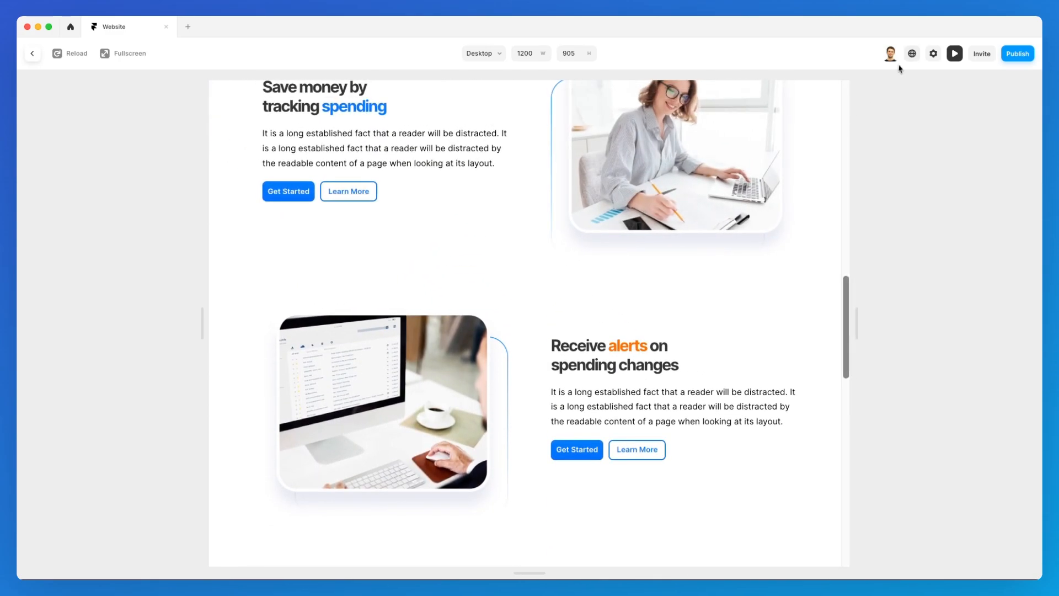
{"action": "scroll", "coordinate": [731, 184], "scroll_direction": "down", "scroll_amount": 7}
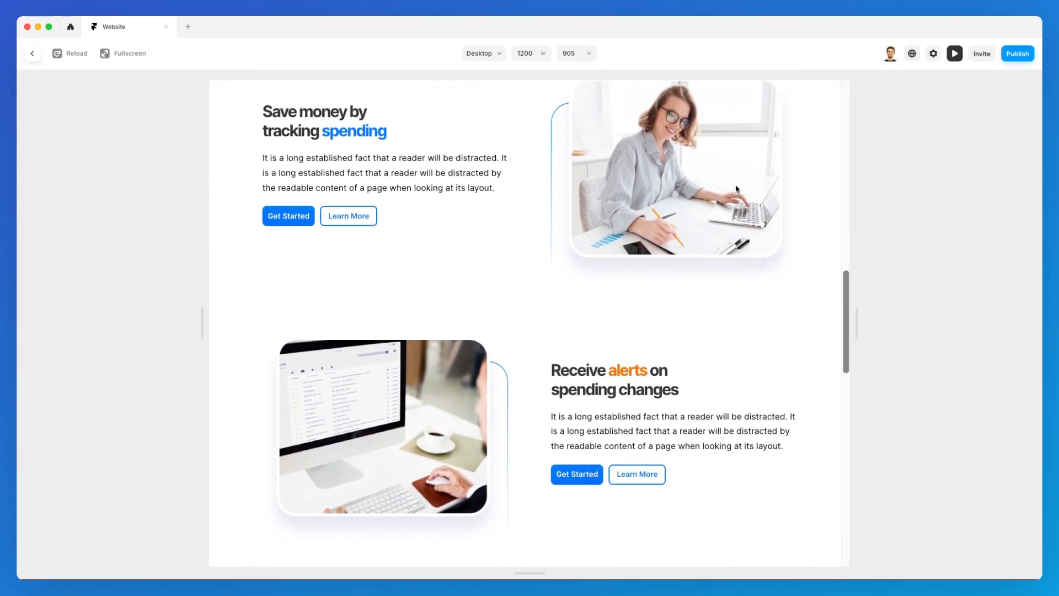
{"action": "scroll", "coordinate": [736, 189], "scroll_direction": "down", "scroll_amount": 3}
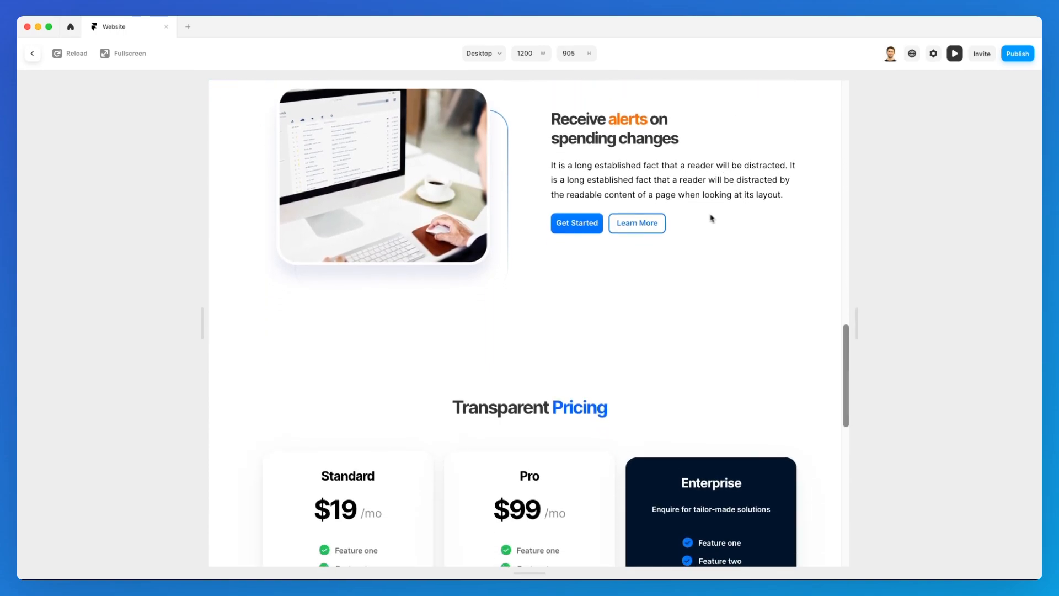
{"action": "scroll", "coordinate": [676, 213], "scroll_direction": "up", "scroll_amount": 12}
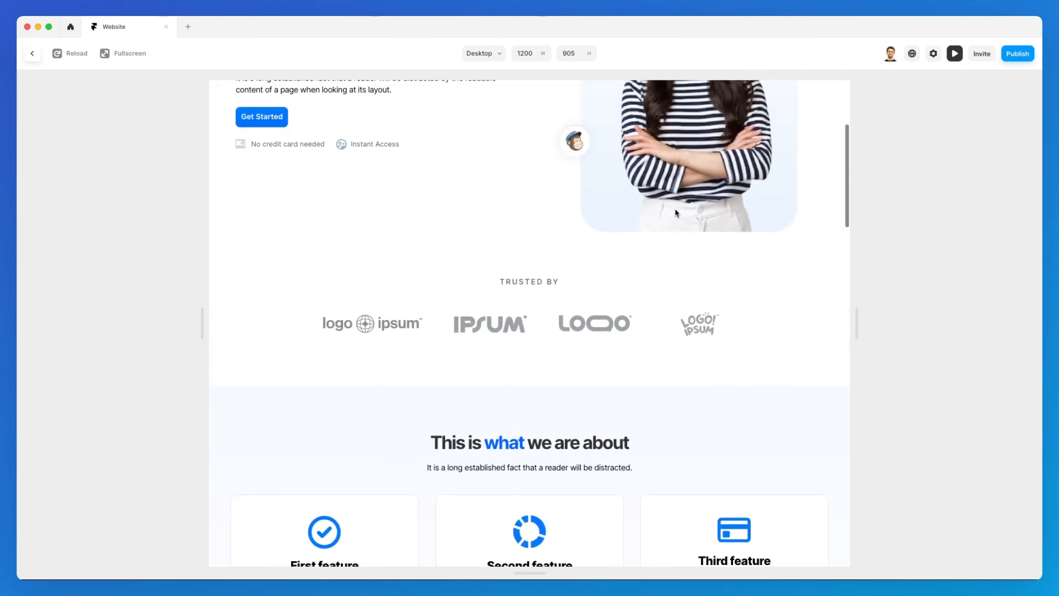
{"action": "scroll", "coordinate": [676, 212], "scroll_direction": "down", "scroll_amount": 8}
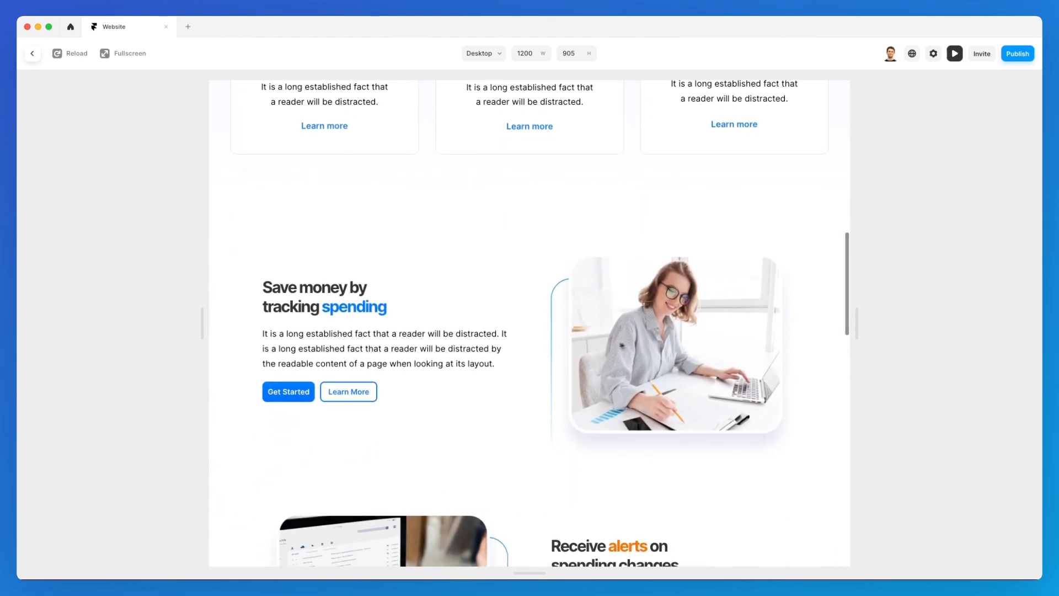
{"action": "scroll", "coordinate": [585, 324], "scroll_direction": "down", "scroll_amount": 4}
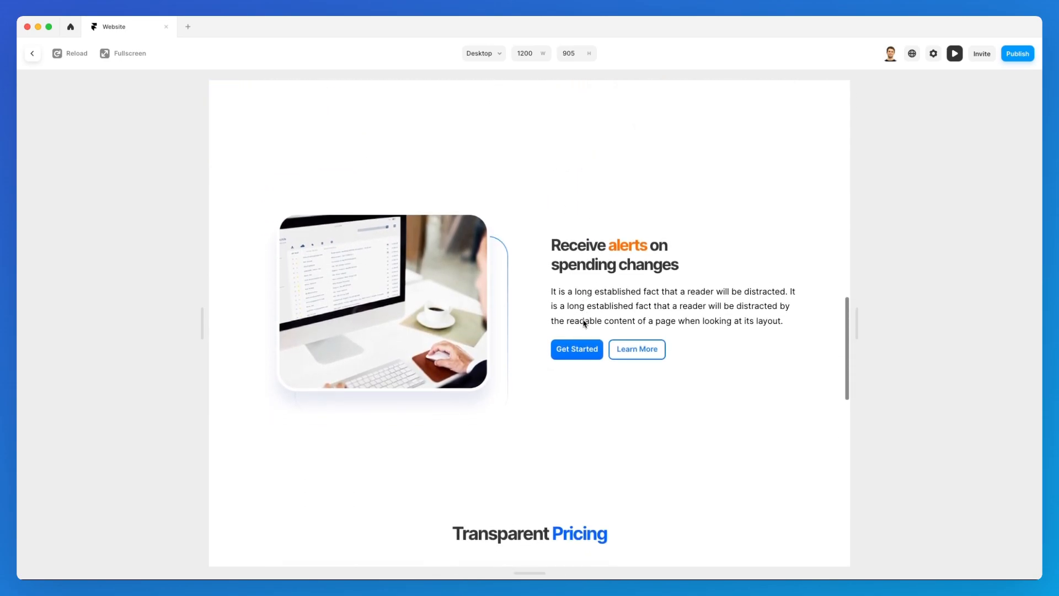
{"action": "scroll", "coordinate": [585, 324], "scroll_direction": "up", "scroll_amount": 5}
{"action": "scroll", "coordinate": [585, 324], "scroll_direction": "up", "scroll_amount": 6}
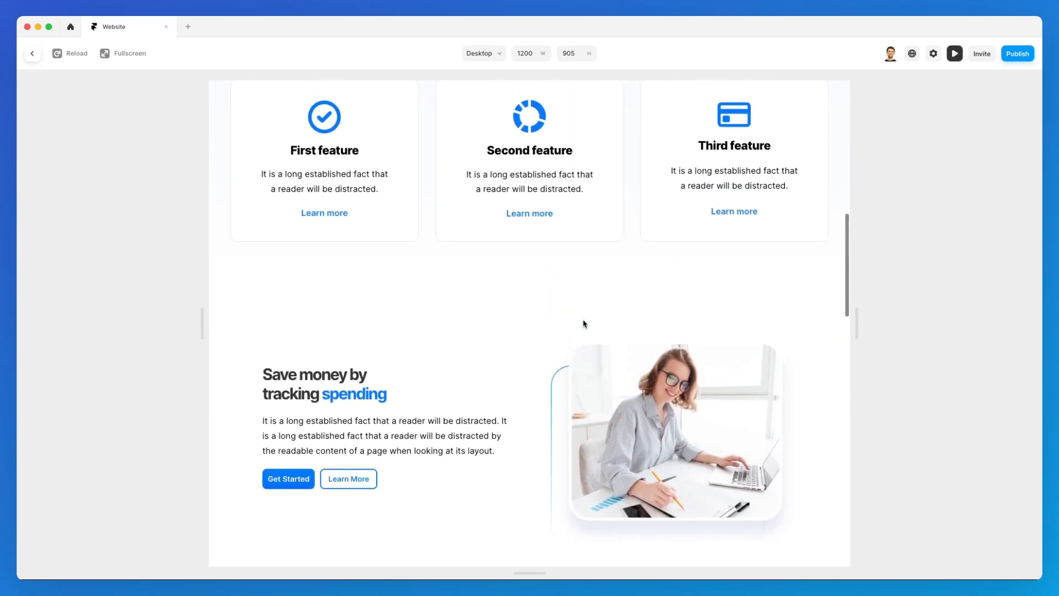
{"action": "scroll", "coordinate": [585, 323], "scroll_direction": "down", "scroll_amount": 3}
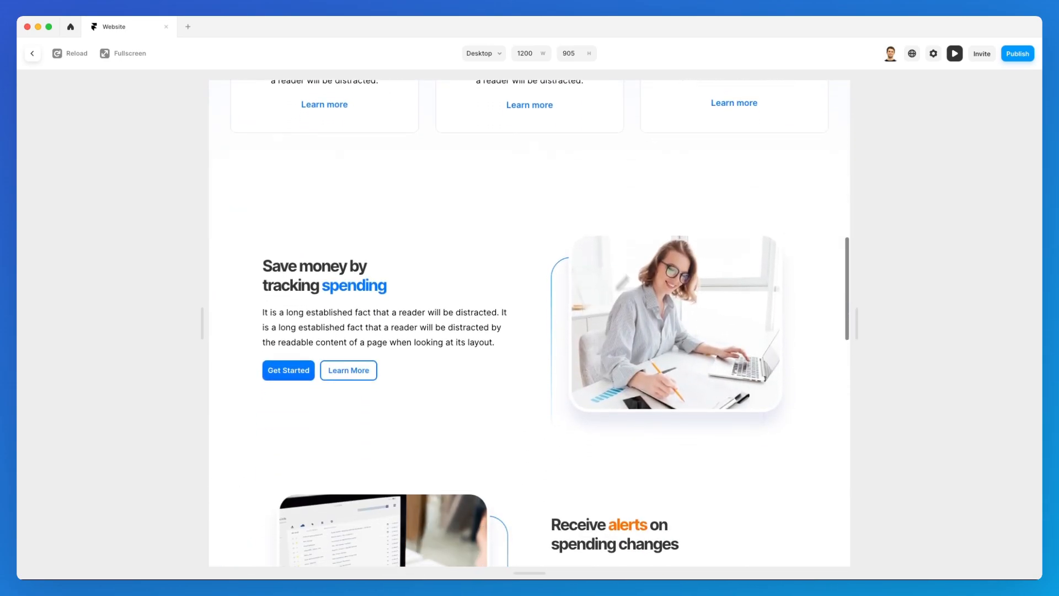
{"action": "left_click", "coordinate": [955, 53]}
{"action": "scroll", "coordinate": [685, 272], "scroll_direction": "down", "scroll_amount": 5}
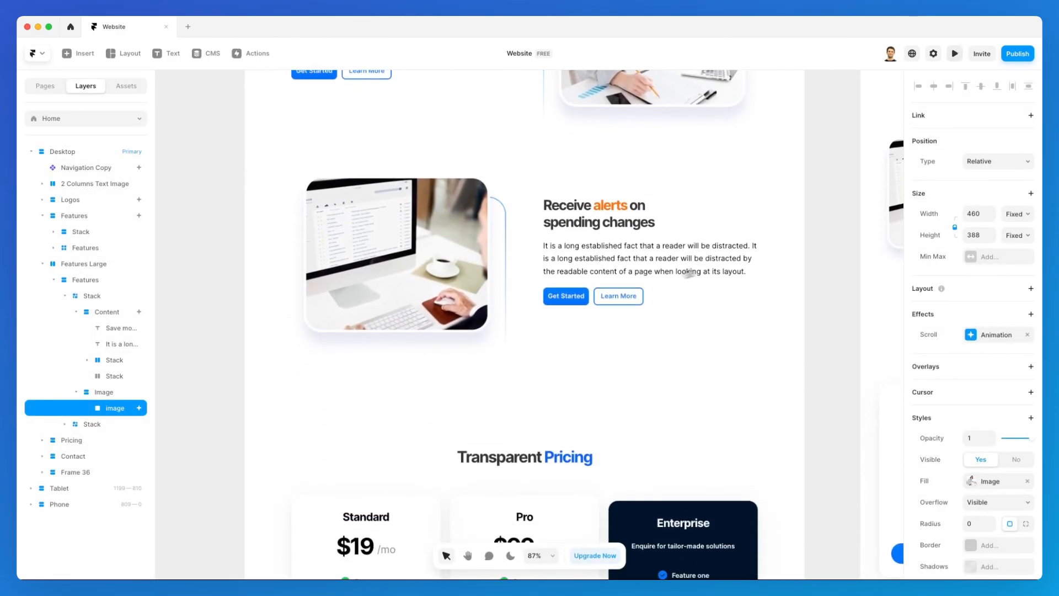
{"action": "scroll", "coordinate": [627, 230], "scroll_direction": "up", "scroll_amount": 3}
{"action": "left_click", "coordinate": [460, 382]}
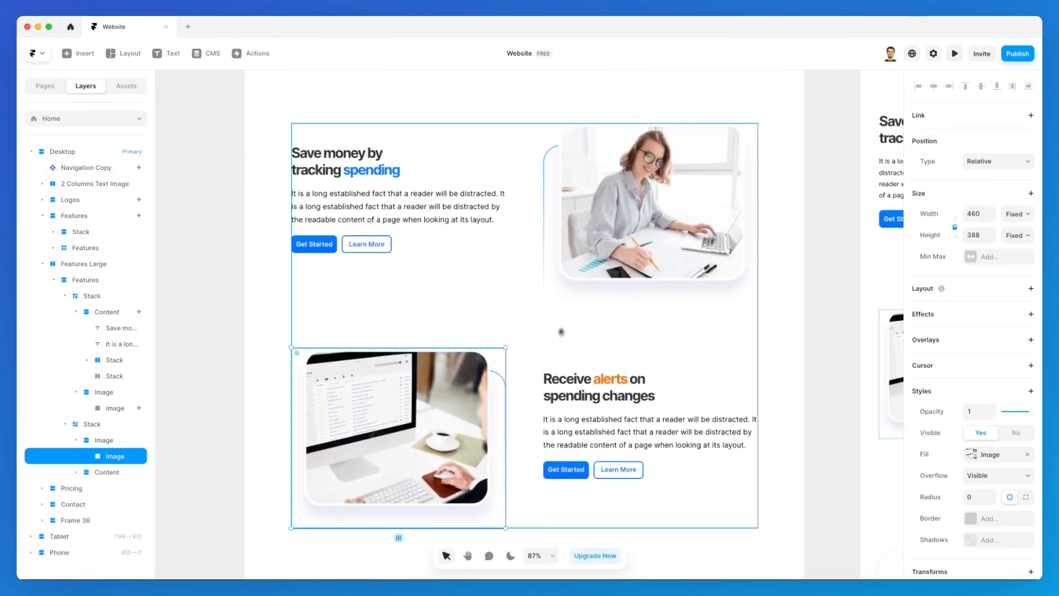
{"action": "left_click", "coordinate": [963, 311]}
{"action": "left_click", "coordinate": [983, 320]}
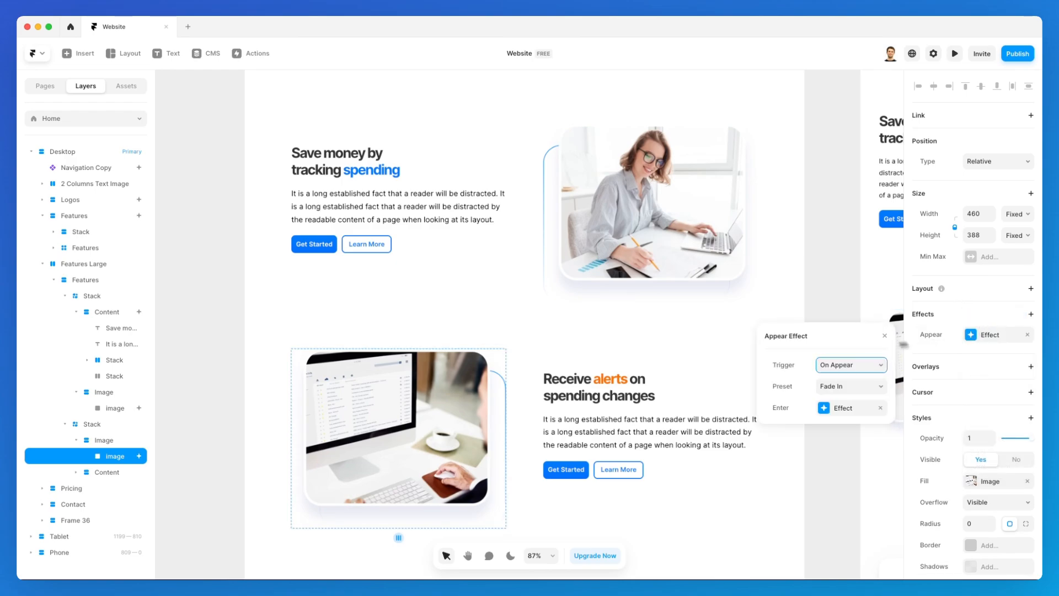
{"action": "left_click", "coordinate": [854, 386]}
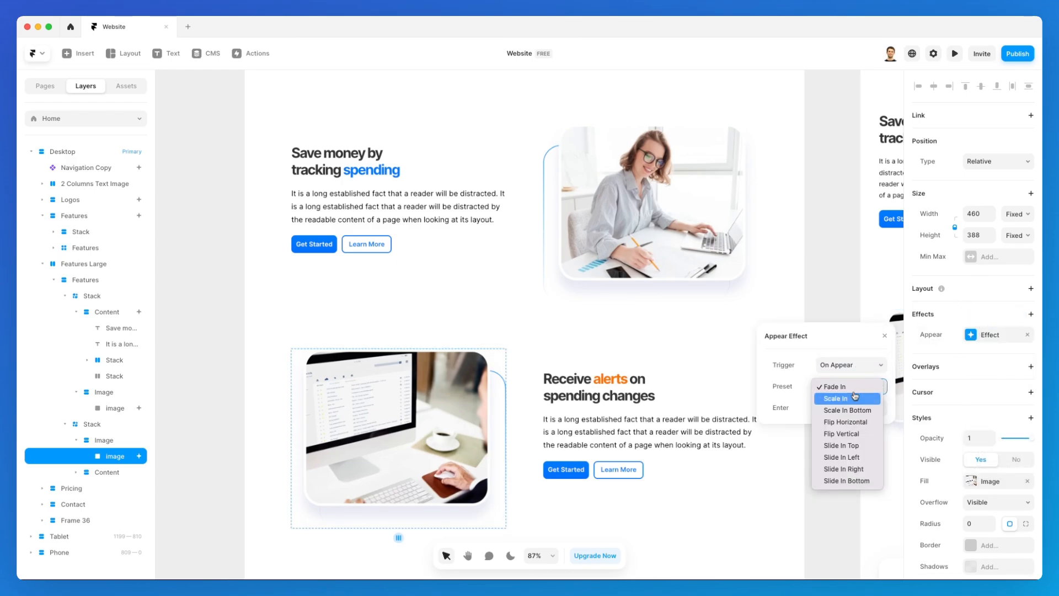
{"action": "left_click", "coordinate": [859, 458]}
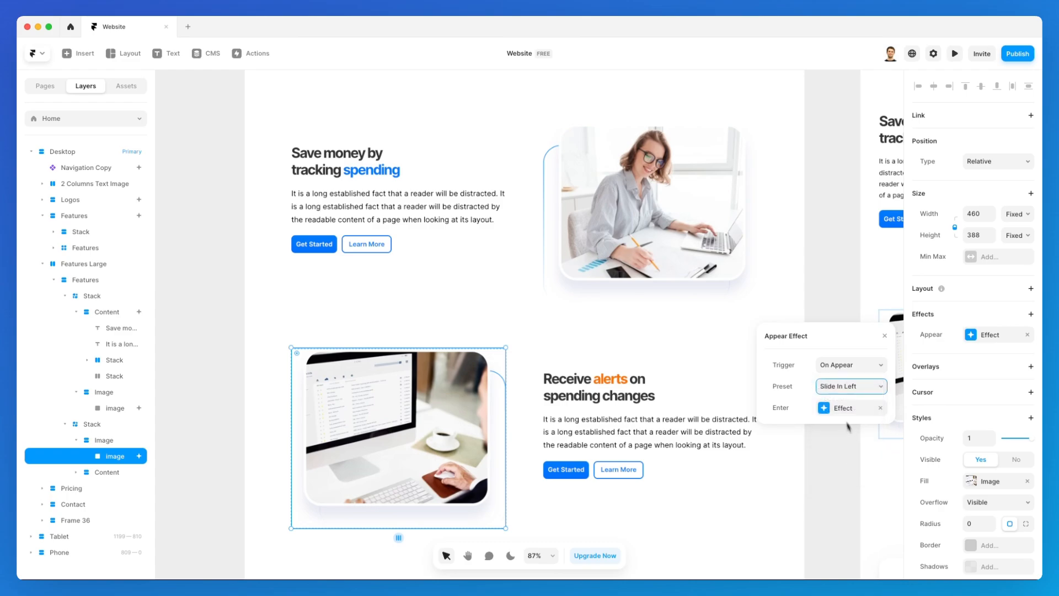
{"action": "left_click", "coordinate": [851, 365]}
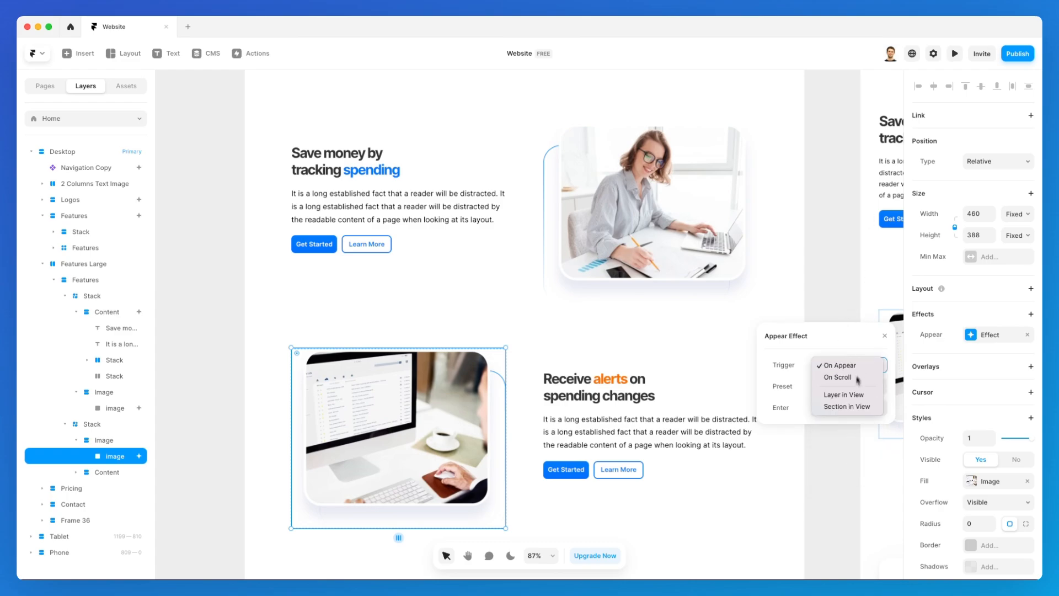
{"action": "left_click", "coordinate": [845, 397]}
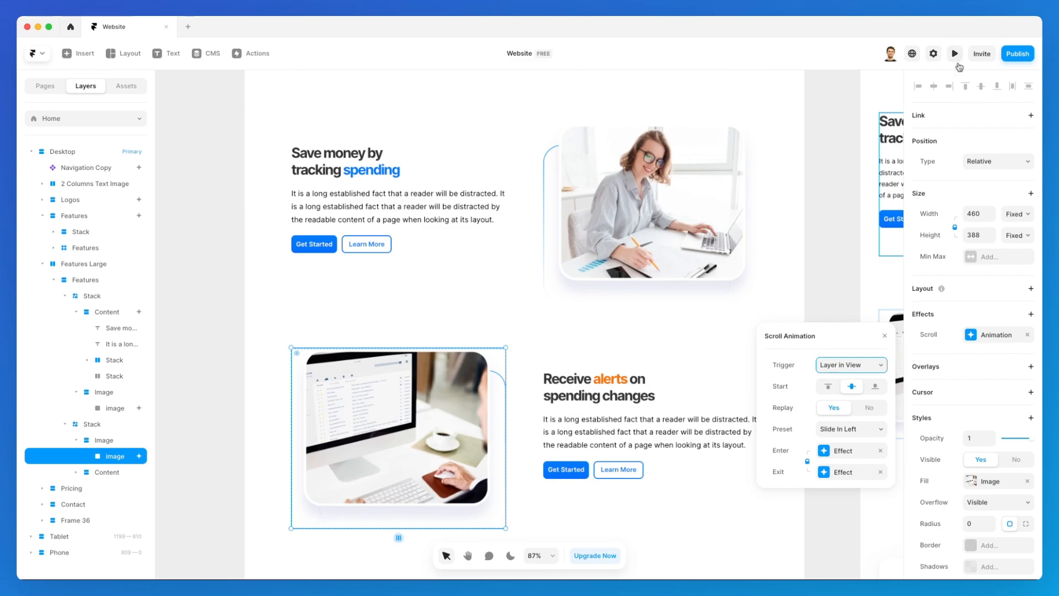
{"action": "left_click", "coordinate": [957, 60]}
{"action": "scroll", "coordinate": [731, 202], "scroll_direction": "down", "scroll_amount": 15}
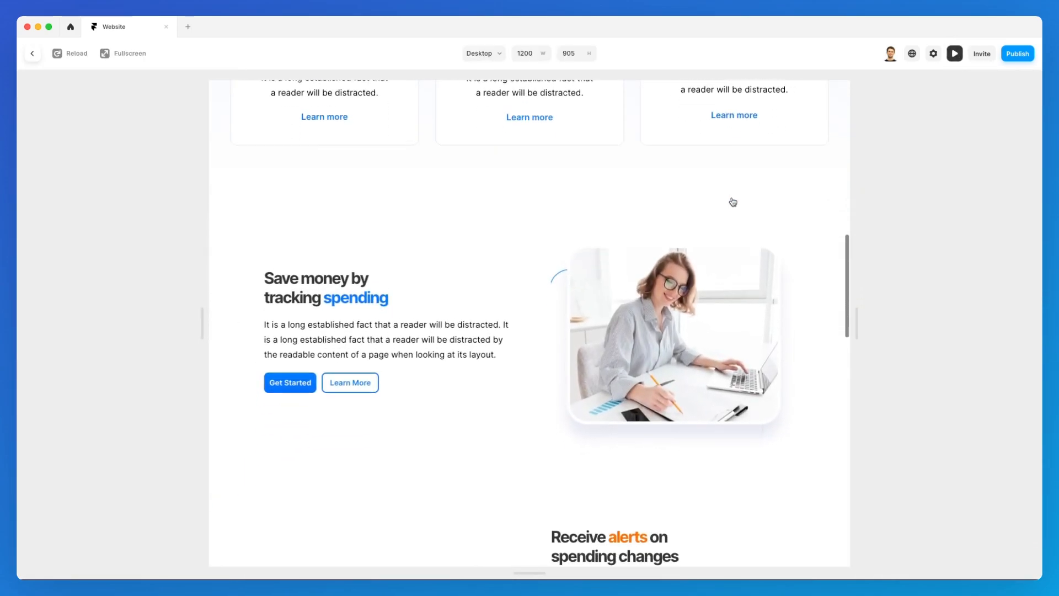
{"action": "scroll", "coordinate": [733, 202], "scroll_direction": "down", "scroll_amount": 5}
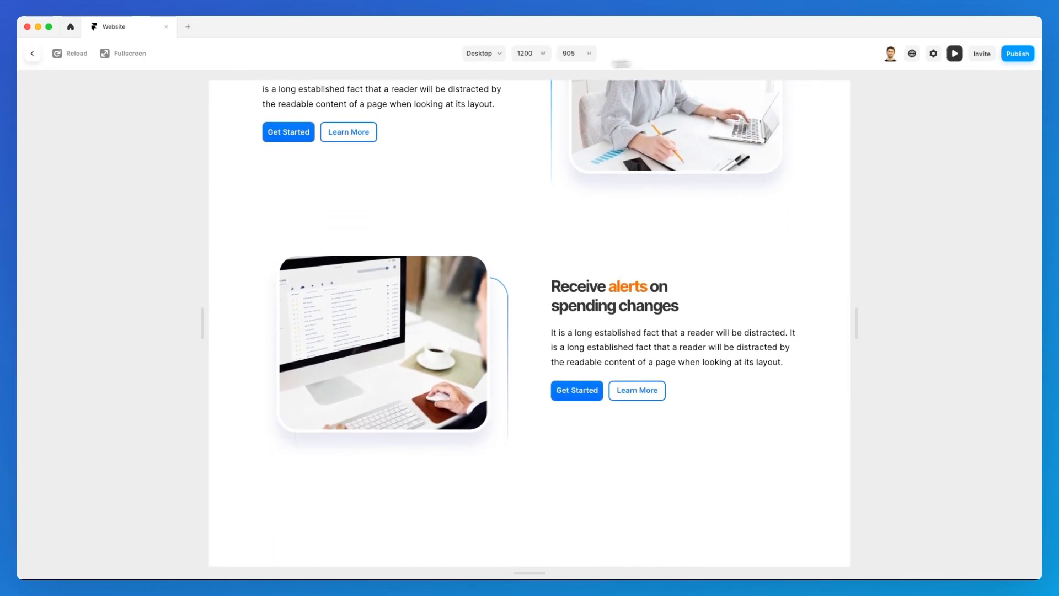
{"action": "left_click", "coordinate": [32, 53]}
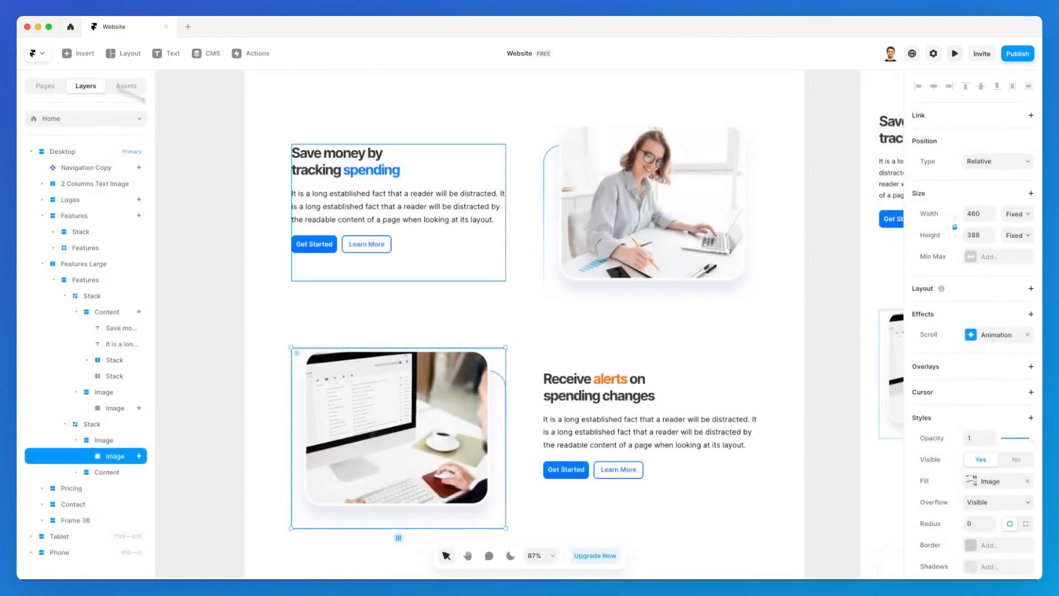
Select the Receive alerts text and buttons block and add an Appear effect to it.
{"action": "left_click", "coordinate": [671, 415]}
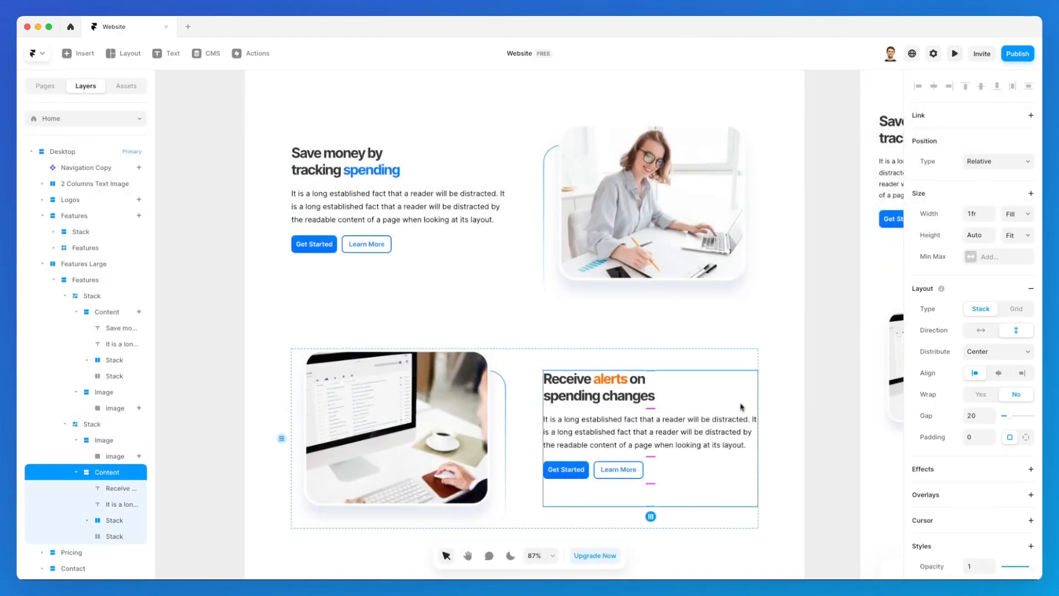
{"action": "scroll", "coordinate": [742, 407], "scroll_direction": "down", "scroll_amount": 3}
{"action": "left_click", "coordinate": [959, 467]}
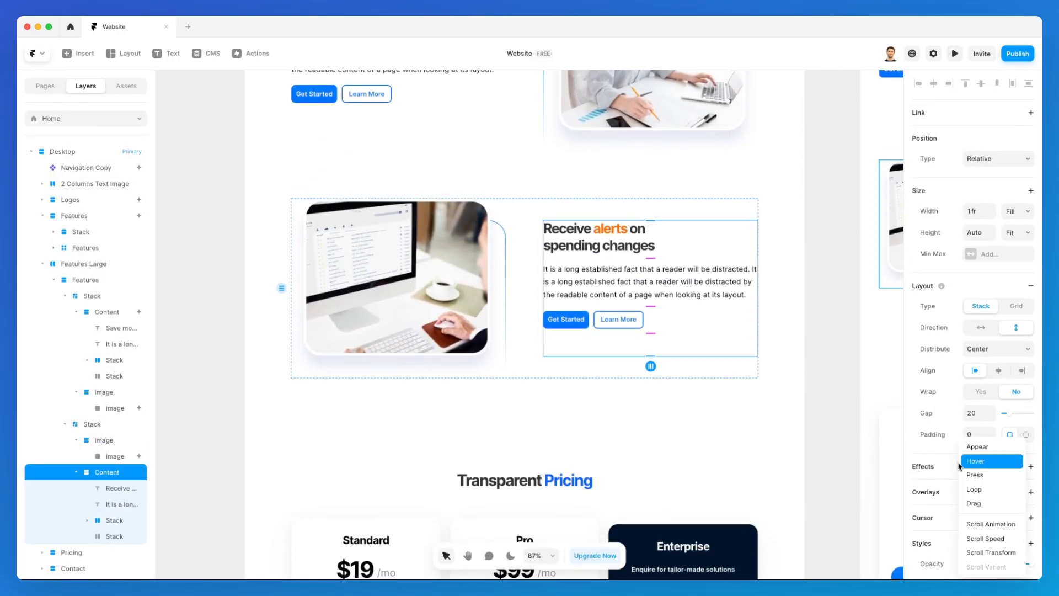
{"action": "left_click", "coordinate": [974, 455]}
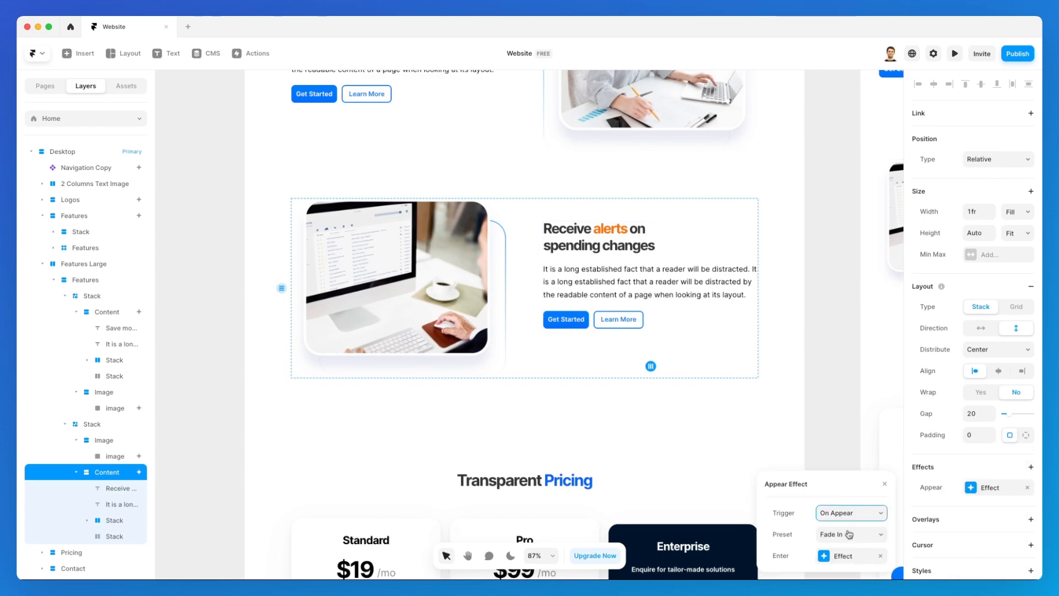
Set the block's appear preset to Slide In Right with the Layer in View trigger, then preview.
{"action": "left_click", "coordinate": [849, 535]}
{"action": "left_click", "coordinate": [848, 484]}
{"action": "left_click_drag", "start_coordinate": [847, 476], "coordinate": [838, 271]}
{"action": "left_click", "coordinate": [839, 330]}
{"action": "left_click", "coordinate": [862, 413]}
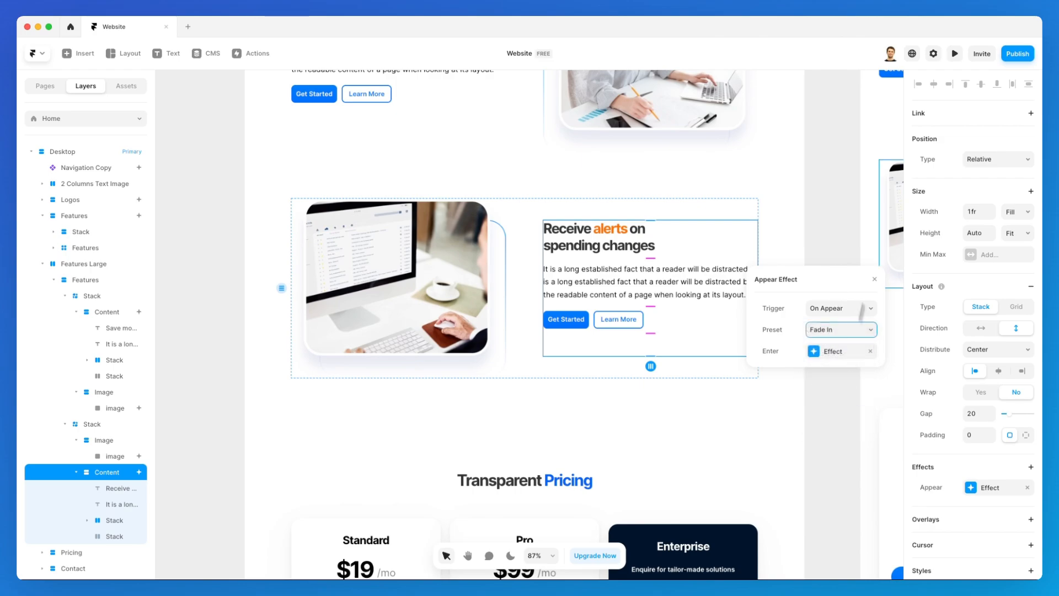
{"action": "left_click", "coordinate": [858, 309]}
{"action": "left_click", "coordinate": [856, 338]}
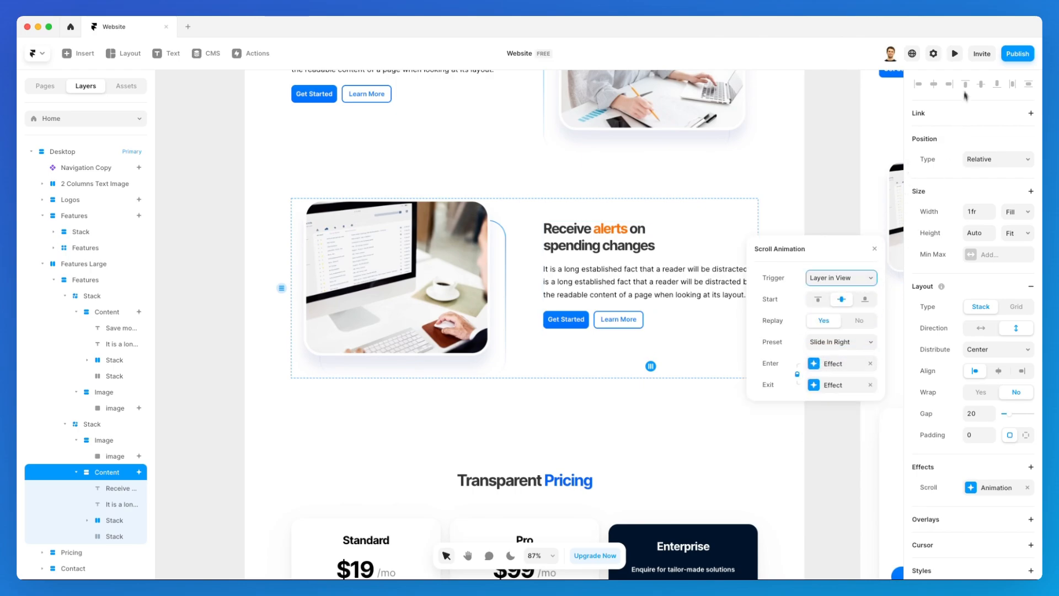
{"action": "left_click", "coordinate": [954, 54]}
{"action": "scroll", "coordinate": [721, 312], "scroll_direction": "down", "scroll_amount": 10}
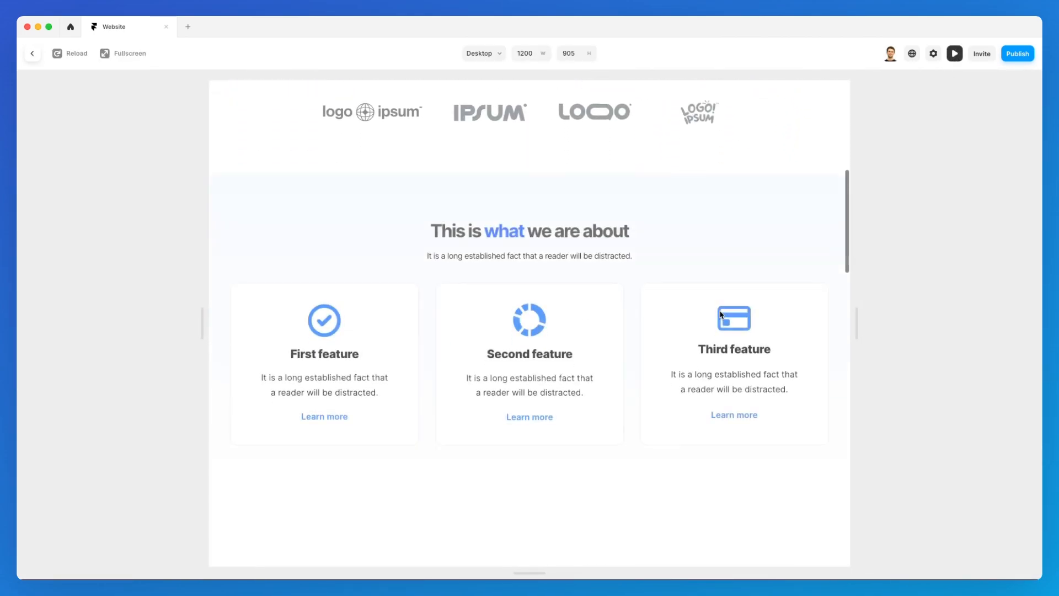
{"action": "scroll", "coordinate": [721, 315], "scroll_direction": "down", "scroll_amount": 10}
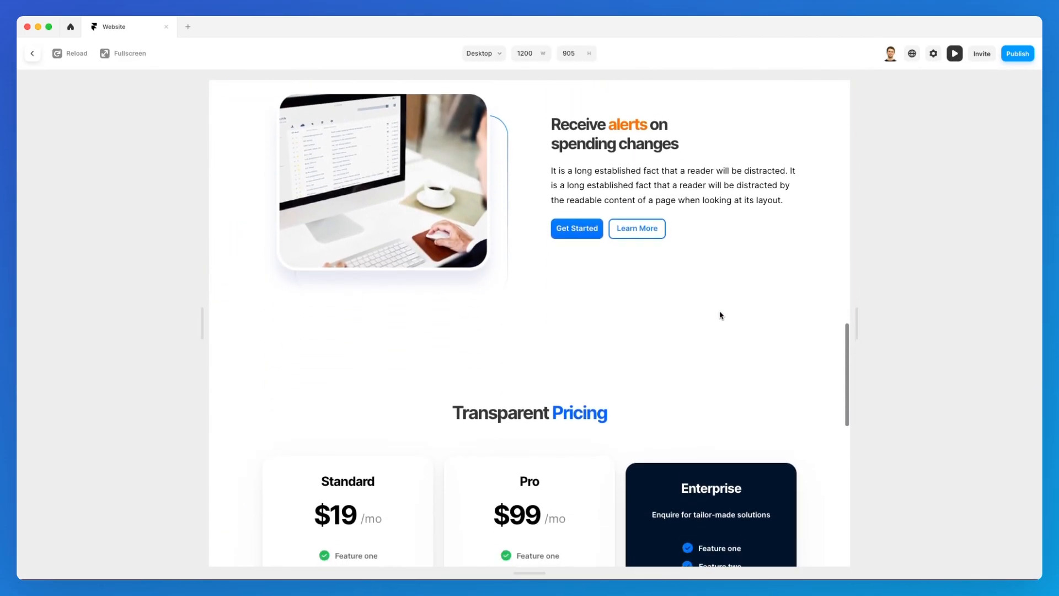
{"action": "scroll", "coordinate": [721, 315], "scroll_direction": "up", "scroll_amount": 10}
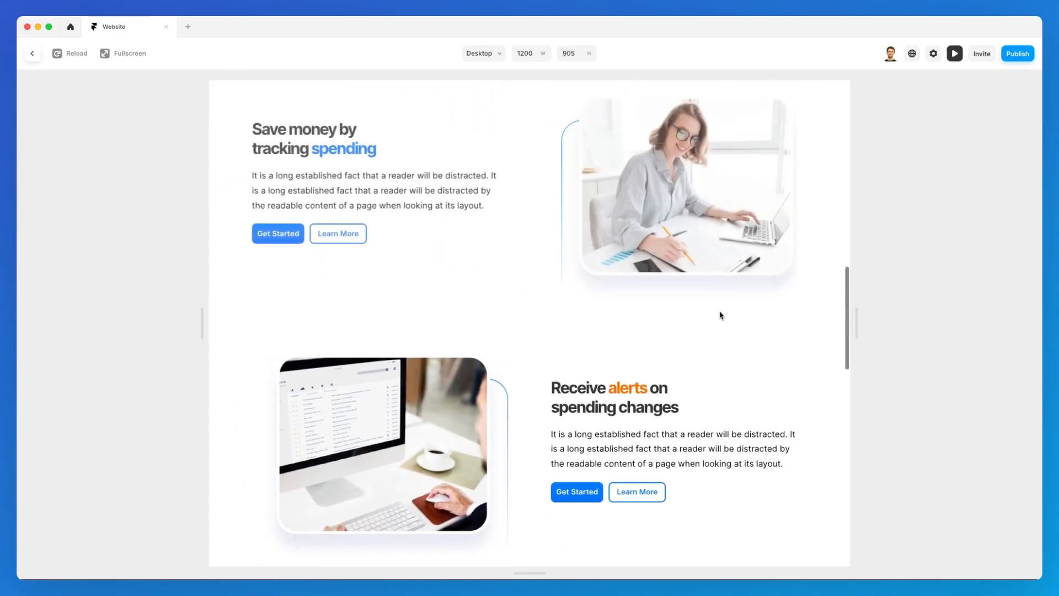
{"action": "scroll", "coordinate": [720, 315], "scroll_direction": "down", "scroll_amount": 8}
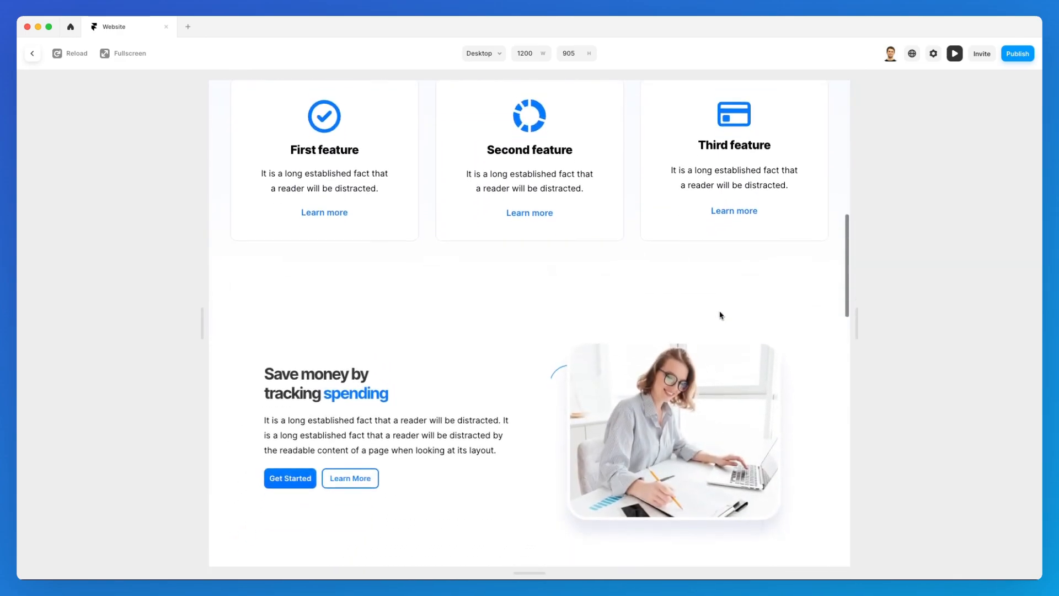
{"action": "scroll", "coordinate": [720, 315], "scroll_direction": "up", "scroll_amount": 8}
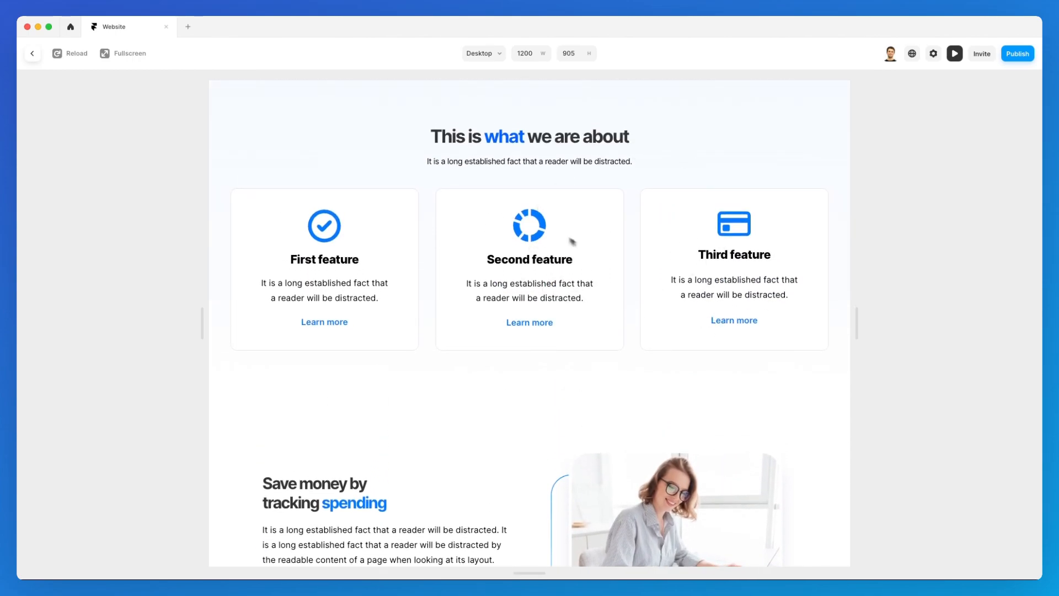
{"action": "scroll", "coordinate": [576, 238], "scroll_direction": "up", "scroll_amount": 8}
{"action": "scroll", "coordinate": [585, 236], "scroll_direction": "down", "scroll_amount": 6}
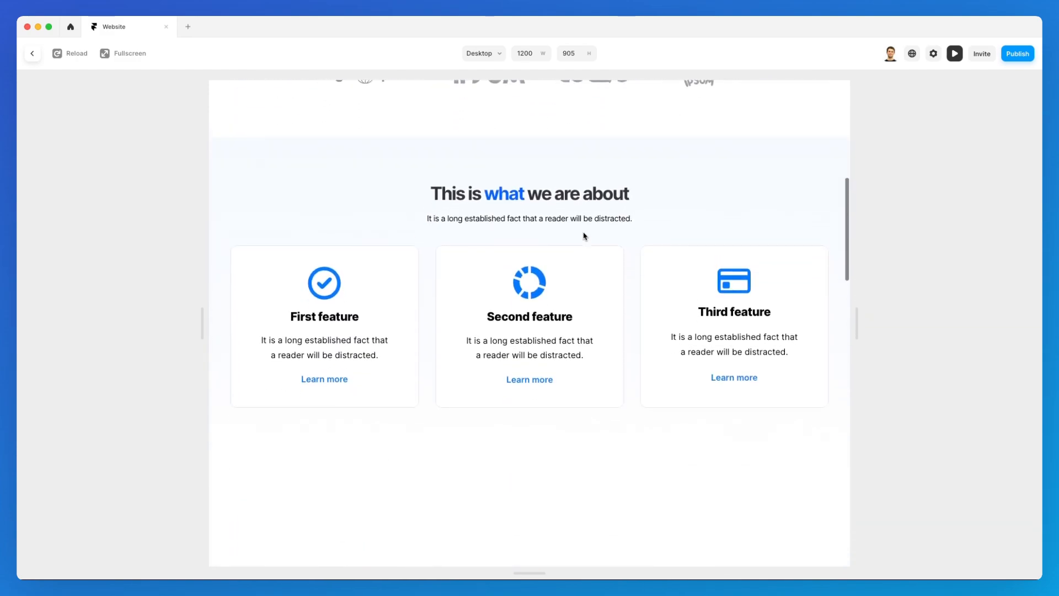
{"action": "scroll", "coordinate": [584, 236], "scroll_direction": "down", "scroll_amount": 6}
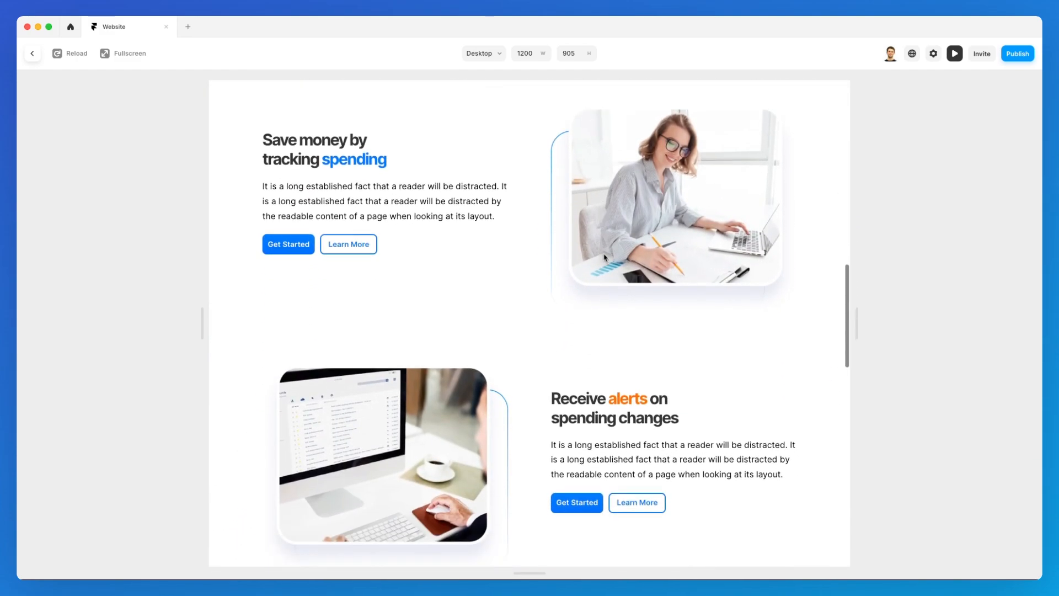
{"action": "scroll", "coordinate": [609, 255], "scroll_direction": "down", "scroll_amount": 2}
{"action": "scroll", "coordinate": [613, 252], "scroll_direction": "down", "scroll_amount": 9}
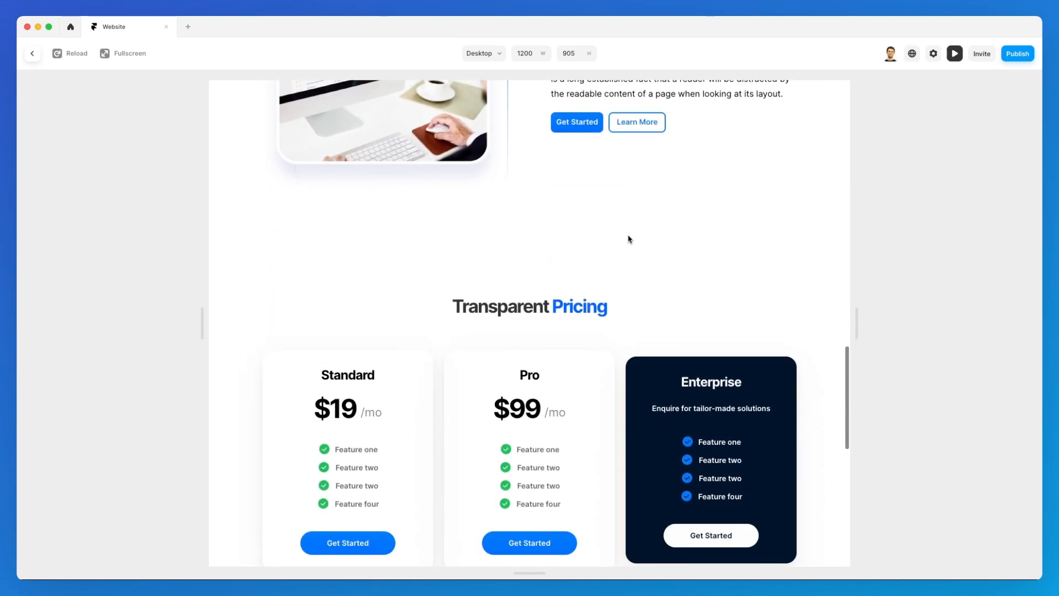
{"action": "scroll", "coordinate": [629, 239], "scroll_direction": "up", "scroll_amount": 4}
{"action": "scroll", "coordinate": [630, 238], "scroll_direction": "down", "scroll_amount": 2}
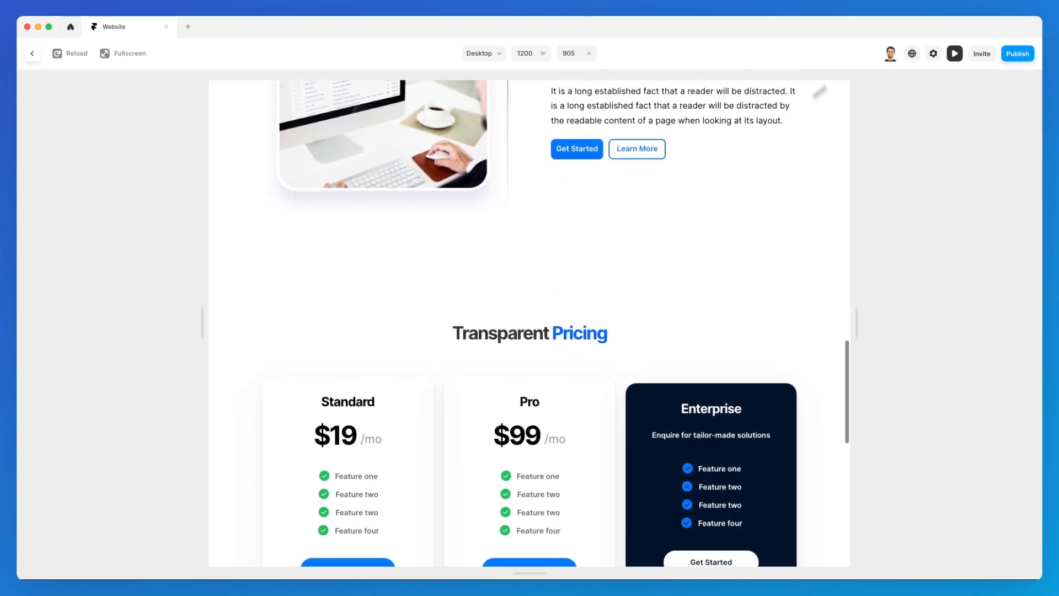
{"action": "left_click", "coordinate": [945, 54]}
{"action": "scroll", "coordinate": [739, 303], "scroll_direction": "down", "scroll_amount": 6}
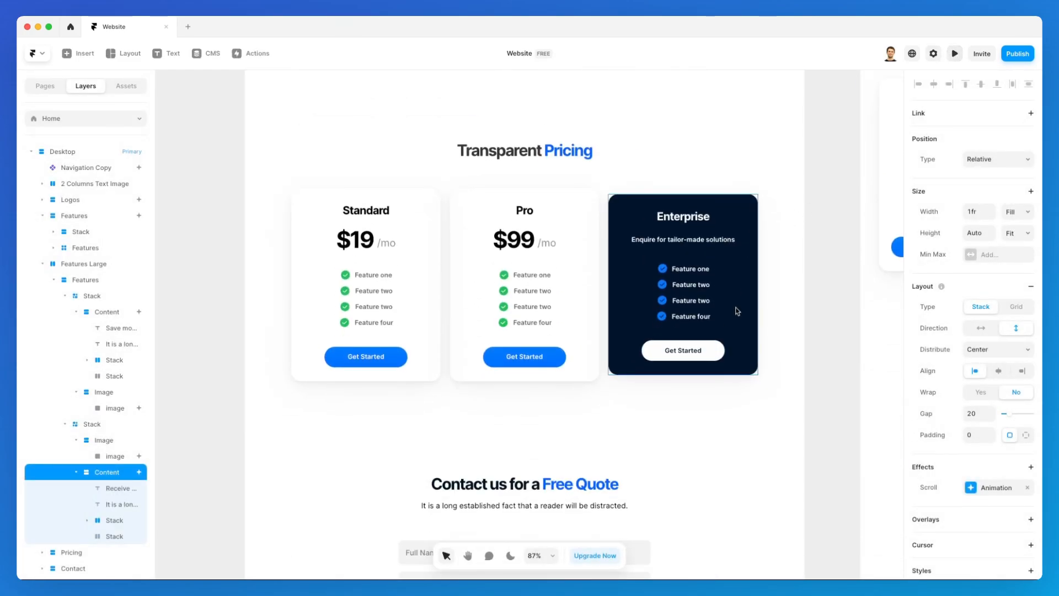
Give the Transparent Pricing section an Appear effect using Slide In Bottom on Layer in View, then preview.
{"action": "left_click", "coordinate": [647, 171]}
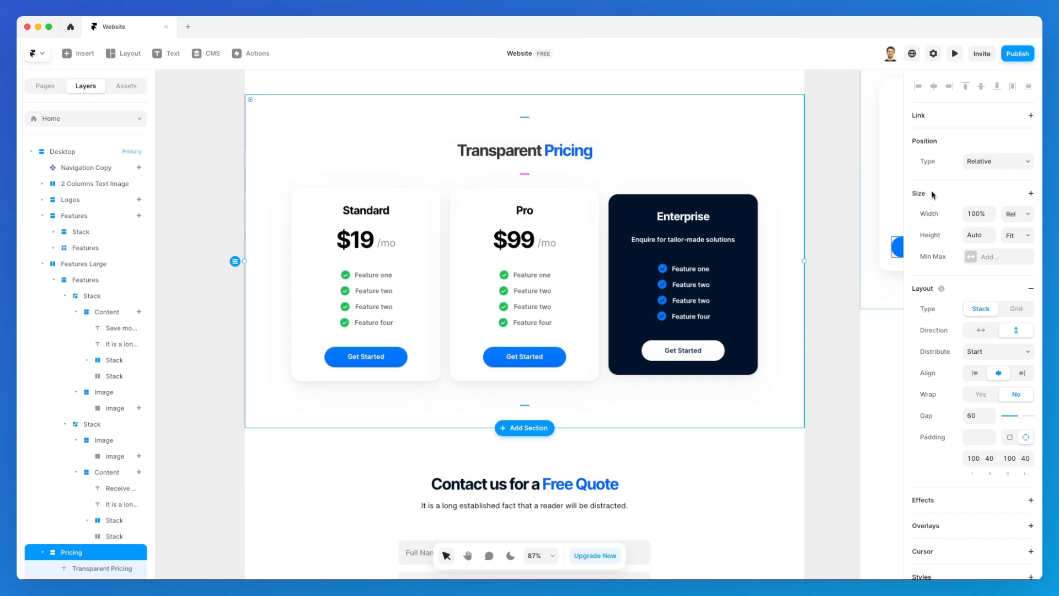
{"action": "scroll", "coordinate": [949, 201], "scroll_direction": "down", "scroll_amount": 2}
{"action": "left_click", "coordinate": [958, 431]}
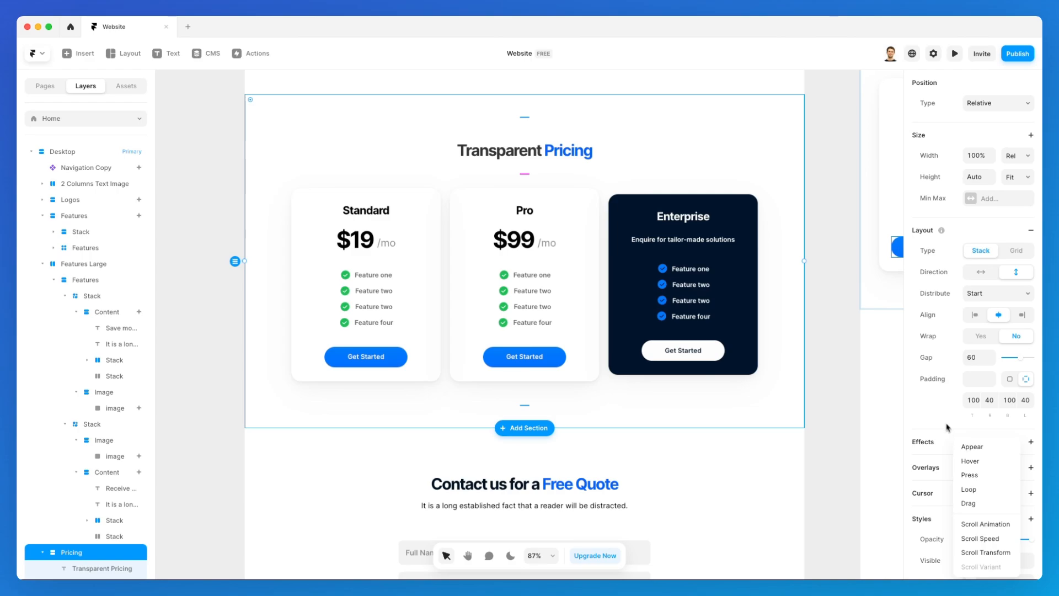
{"action": "left_click", "coordinate": [980, 451]}
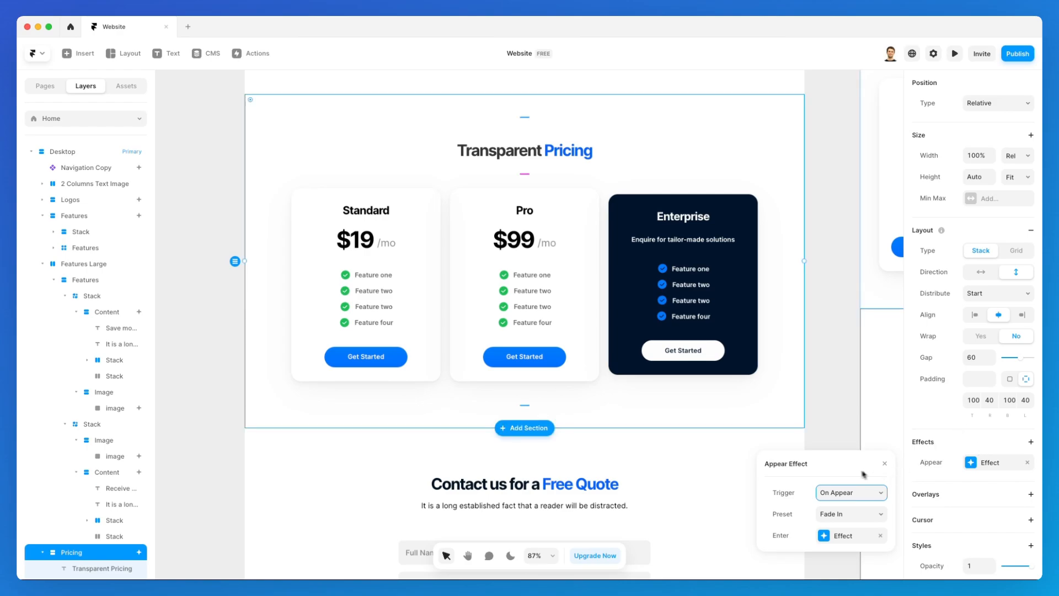
{"action": "left_click_drag", "start_coordinate": [842, 493], "coordinate": [834, 334]}
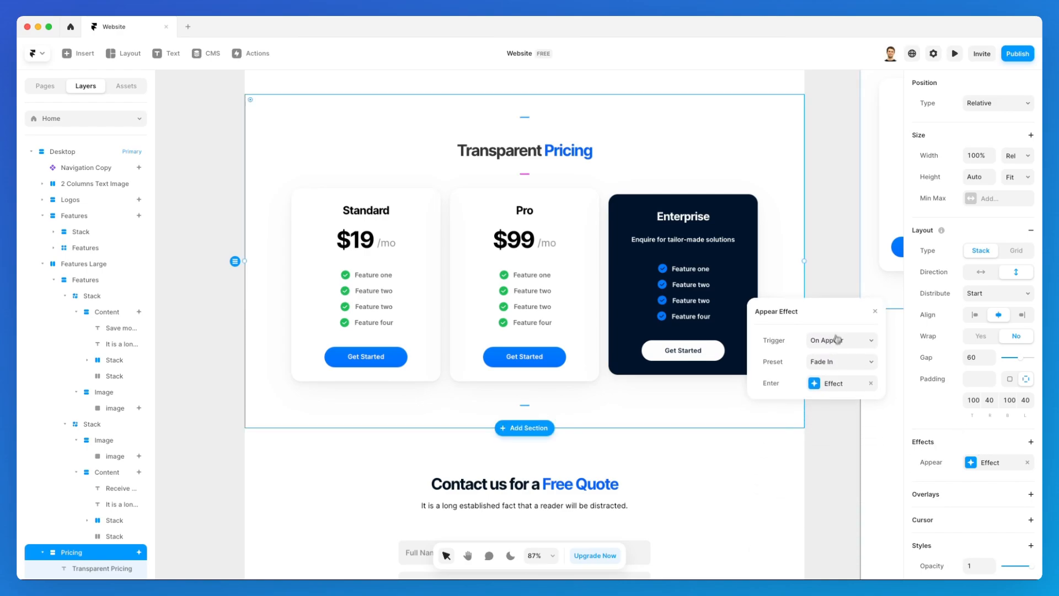
{"action": "left_click", "coordinate": [834, 364]}
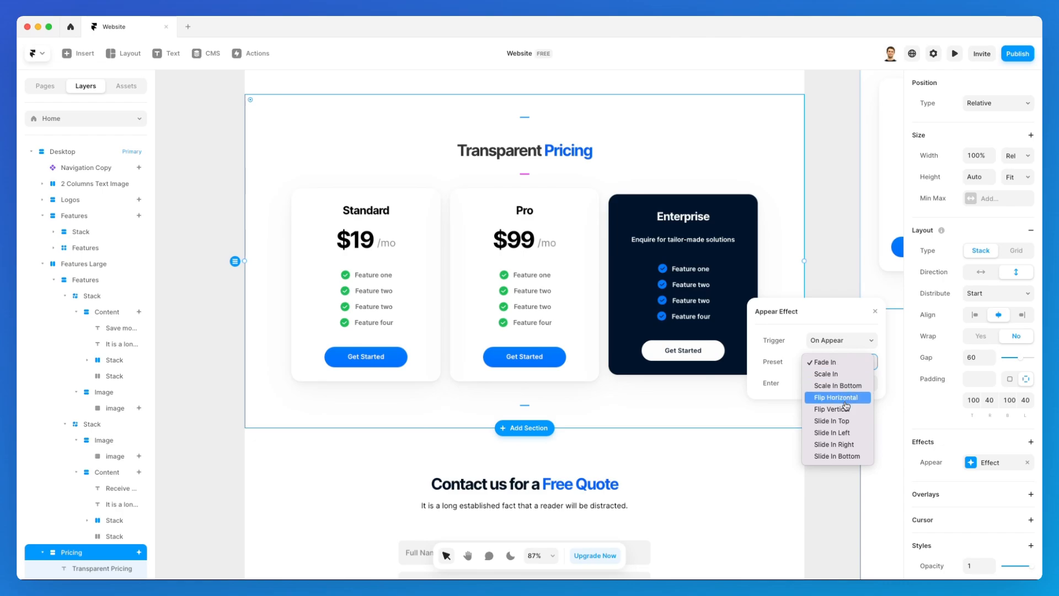
{"action": "left_click", "coordinate": [851, 456]}
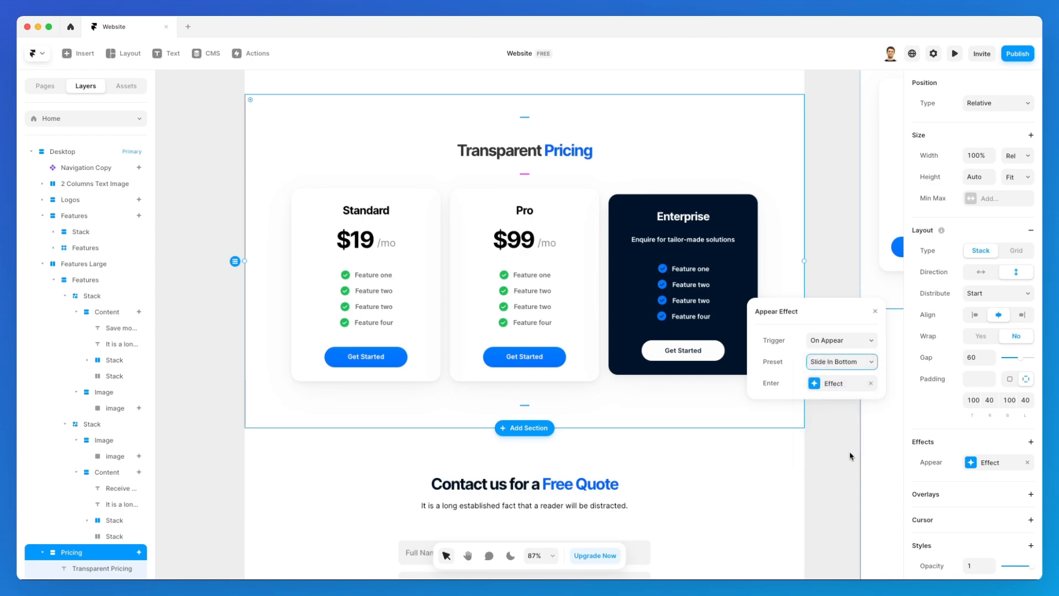
{"action": "left_click", "coordinate": [839, 344]}
{"action": "left_click", "coordinate": [844, 373]}
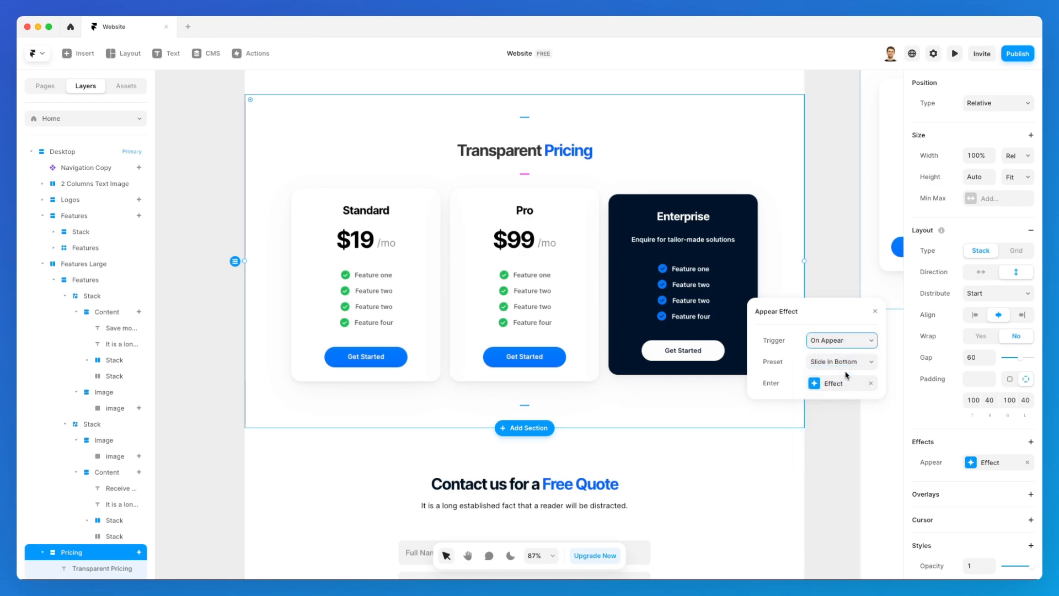
{"action": "left_click", "coordinate": [955, 54]}
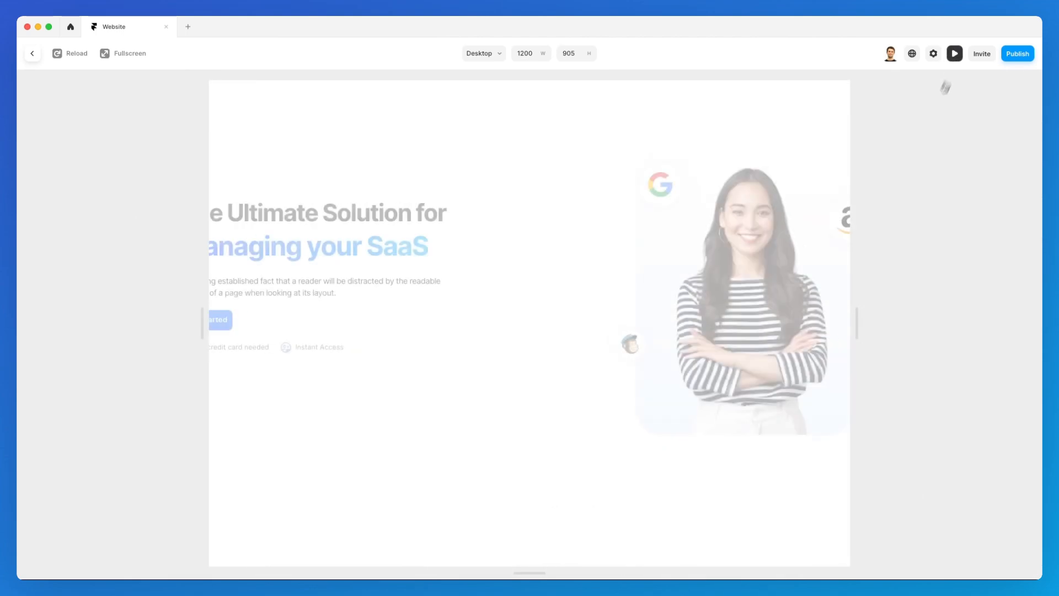
Scroll the preview through Pricing down to the contact form and footer, then exit to the editor.
{"action": "scroll", "coordinate": [790, 313], "scroll_direction": "down", "scroll_amount": 10}
{"action": "scroll", "coordinate": [790, 313], "scroll_direction": "down", "scroll_amount": 10}
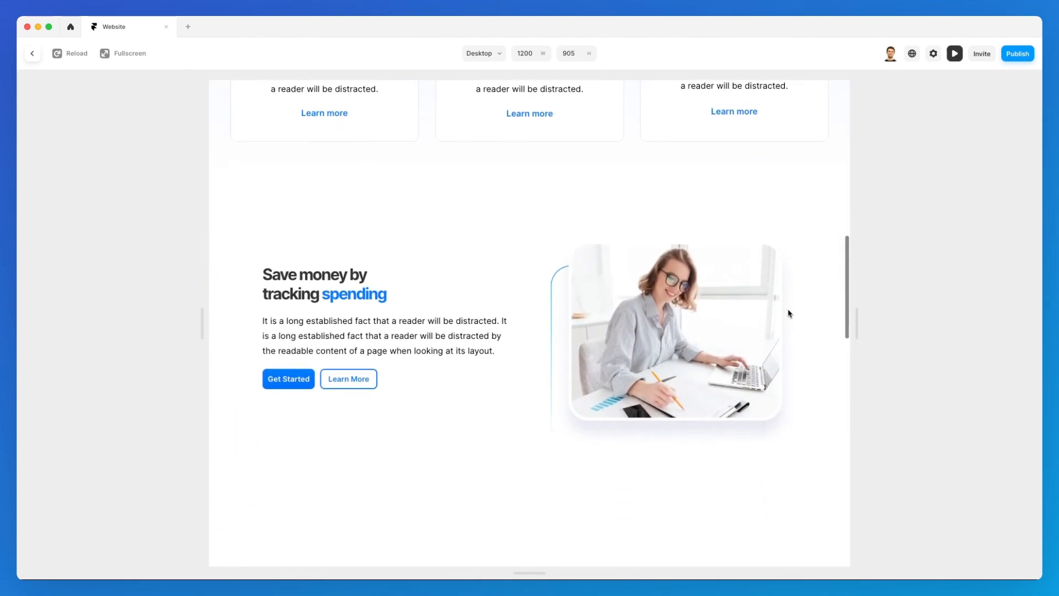
{"action": "scroll", "coordinate": [788, 311], "scroll_direction": "down", "scroll_amount": 5}
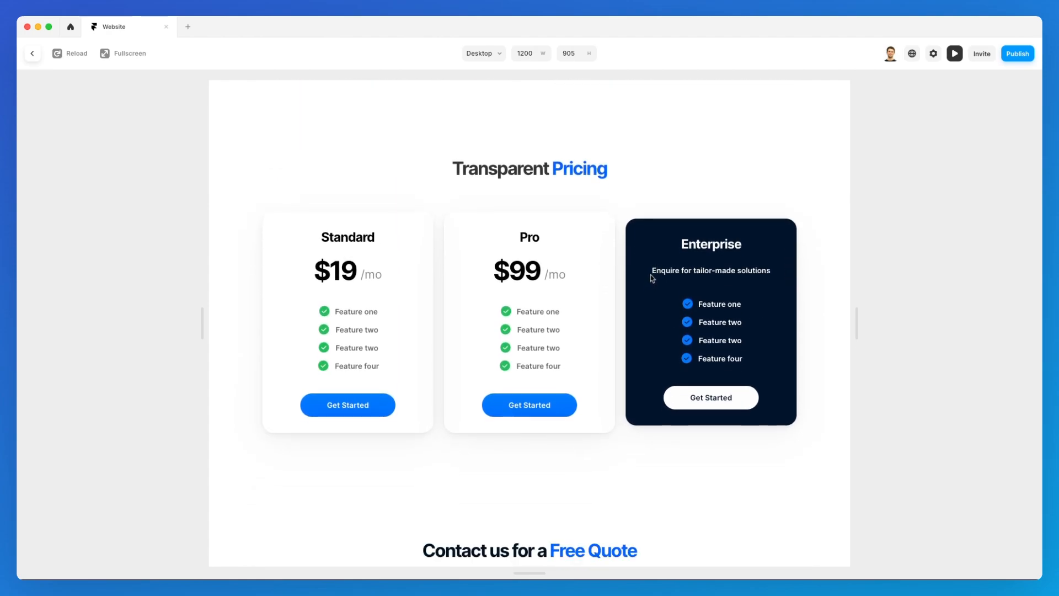
{"action": "scroll", "coordinate": [651, 276], "scroll_direction": "down", "scroll_amount": 7}
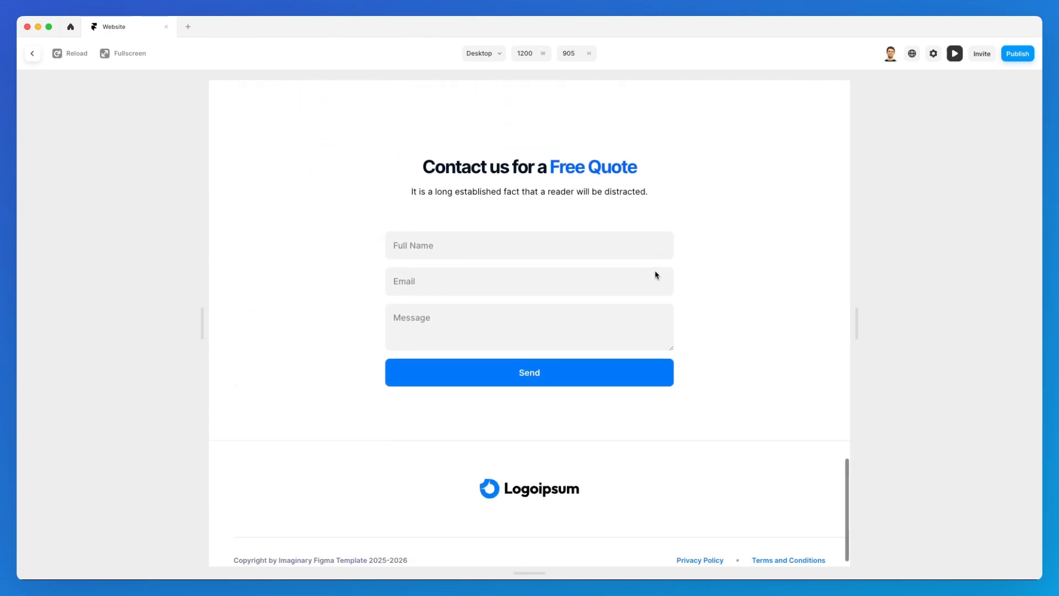
{"action": "left_click", "coordinate": [954, 53]}
{"action": "scroll", "coordinate": [641, 257], "scroll_direction": "down", "scroll_amount": 6}
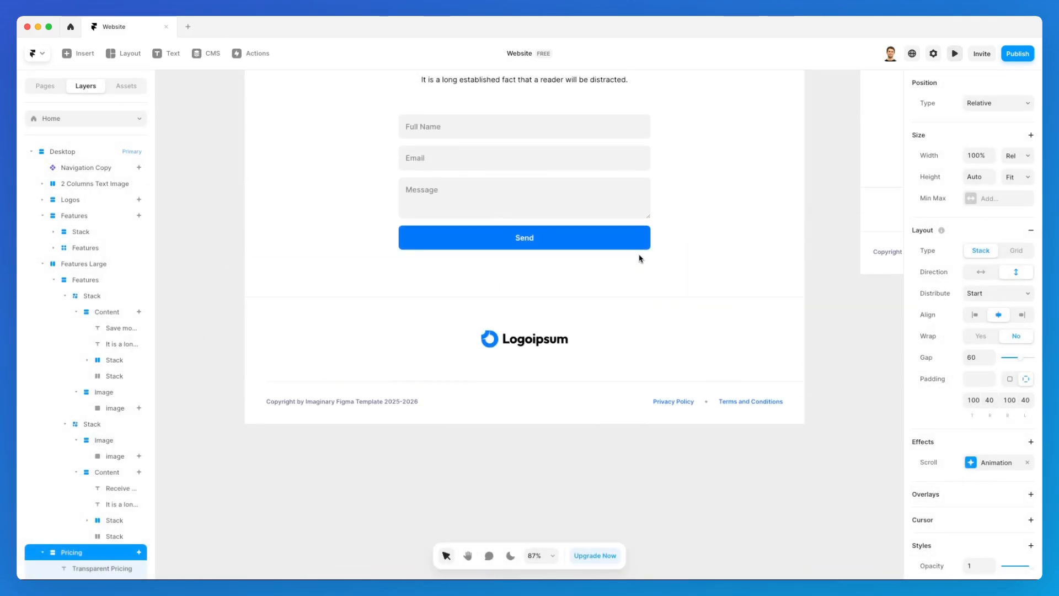
Add an Appear effect to the Contact section, keeping Fade In, triggered on Layer in View.
{"action": "scroll", "coordinate": [640, 259], "scroll_direction": "up", "scroll_amount": 4}
{"action": "left_click", "coordinate": [725, 332]}
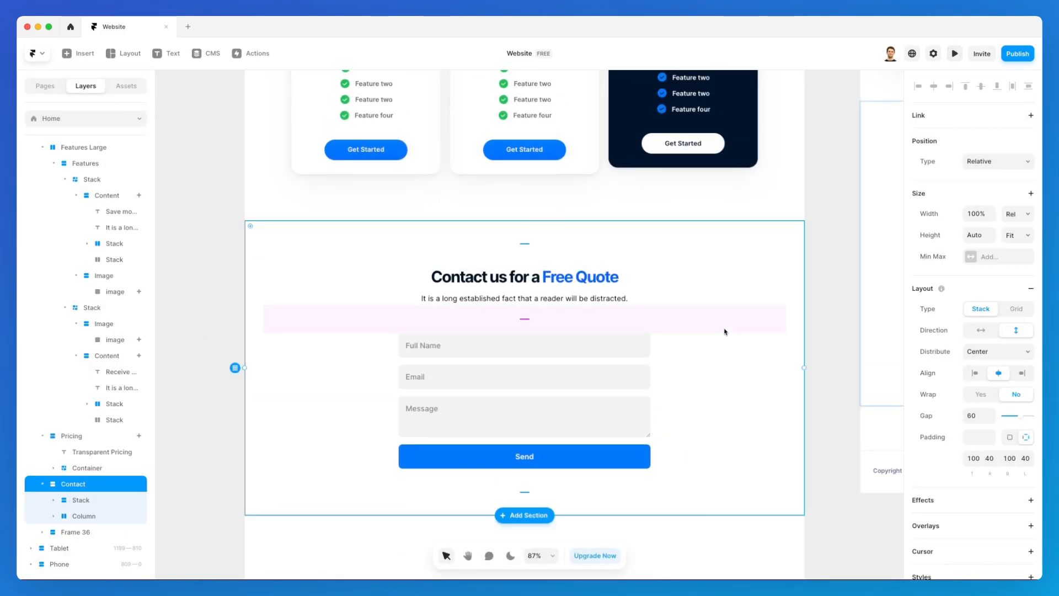
{"action": "scroll", "coordinate": [965, 340], "scroll_direction": "down", "scroll_amount": 3}
{"action": "left_click", "coordinate": [956, 322]}
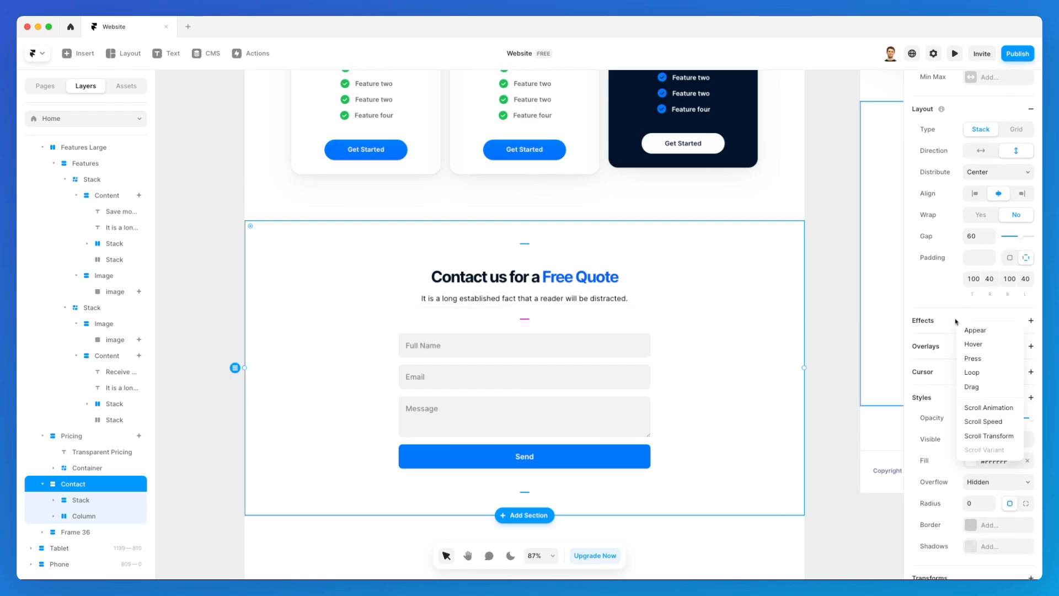
{"action": "left_click", "coordinate": [971, 331]}
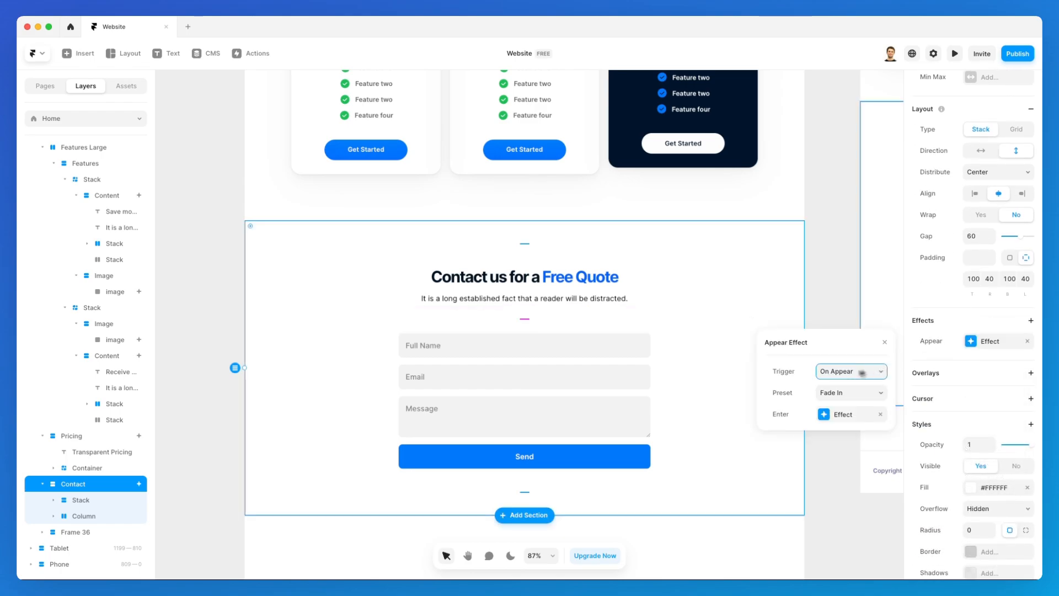
{"action": "left_click", "coordinate": [838, 396]}
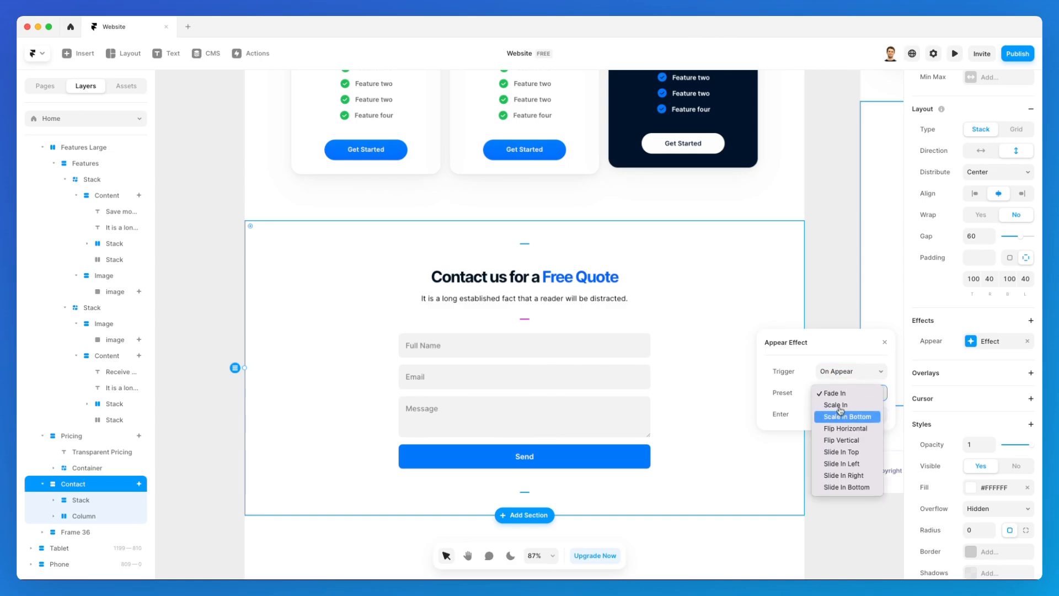
{"action": "left_click", "coordinate": [842, 398]}
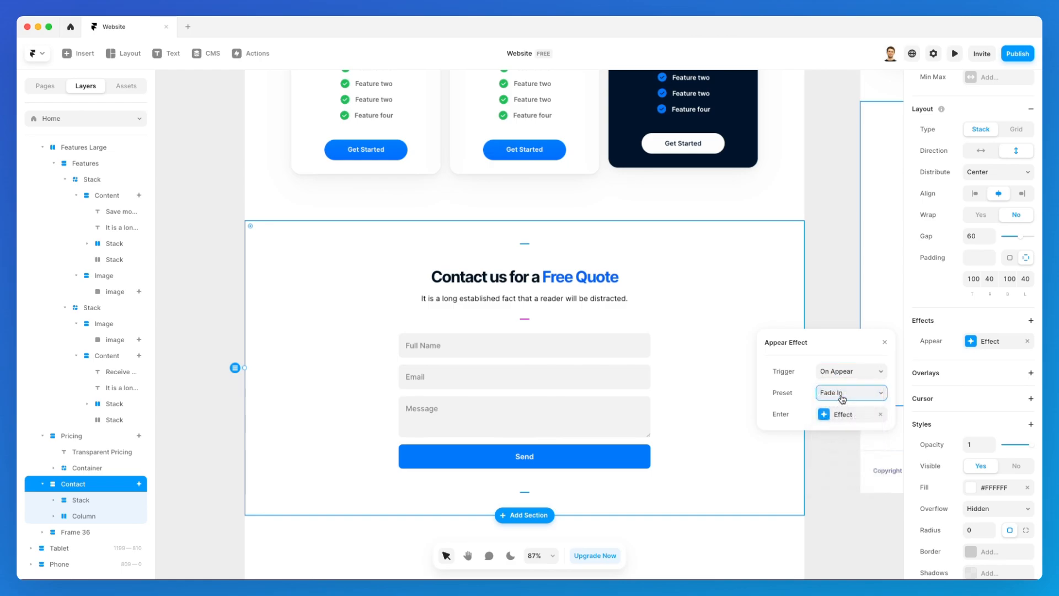
{"action": "left_click", "coordinate": [856, 371]}
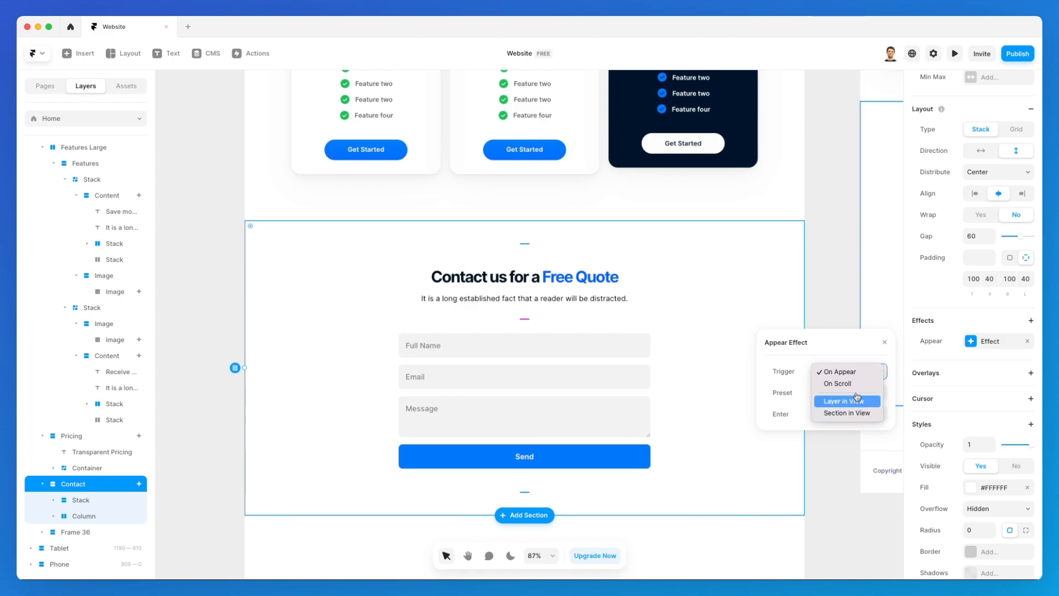
{"action": "left_click", "coordinate": [857, 403]}
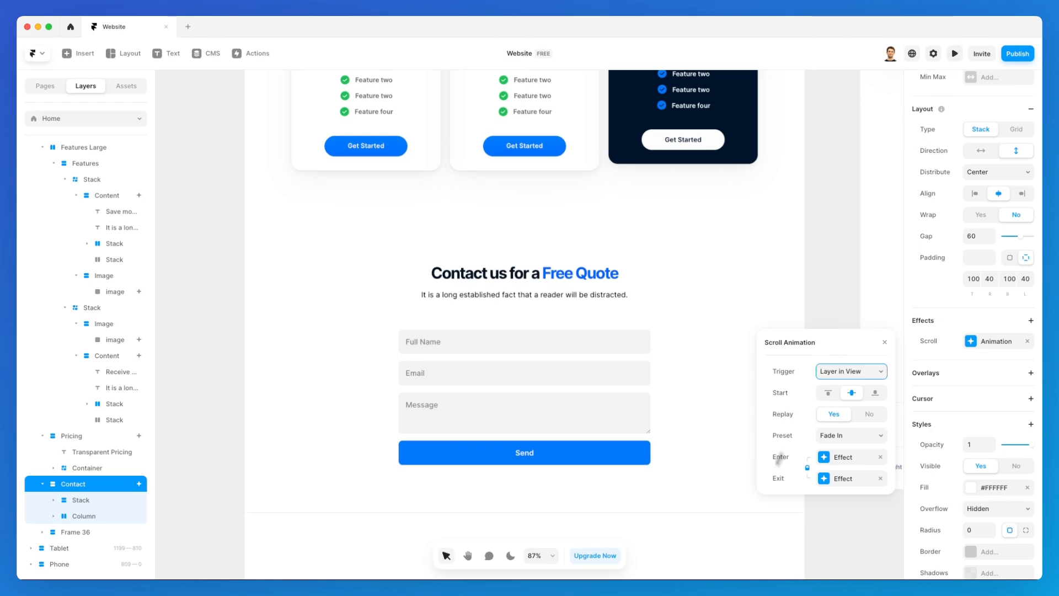
Give the footer Frame 36 an Appear effect triggered on Layer in View, then preview the site.
{"action": "scroll", "coordinate": [740, 485], "scroll_direction": "down", "scroll_amount": 3}
{"action": "left_click", "coordinate": [734, 485]}
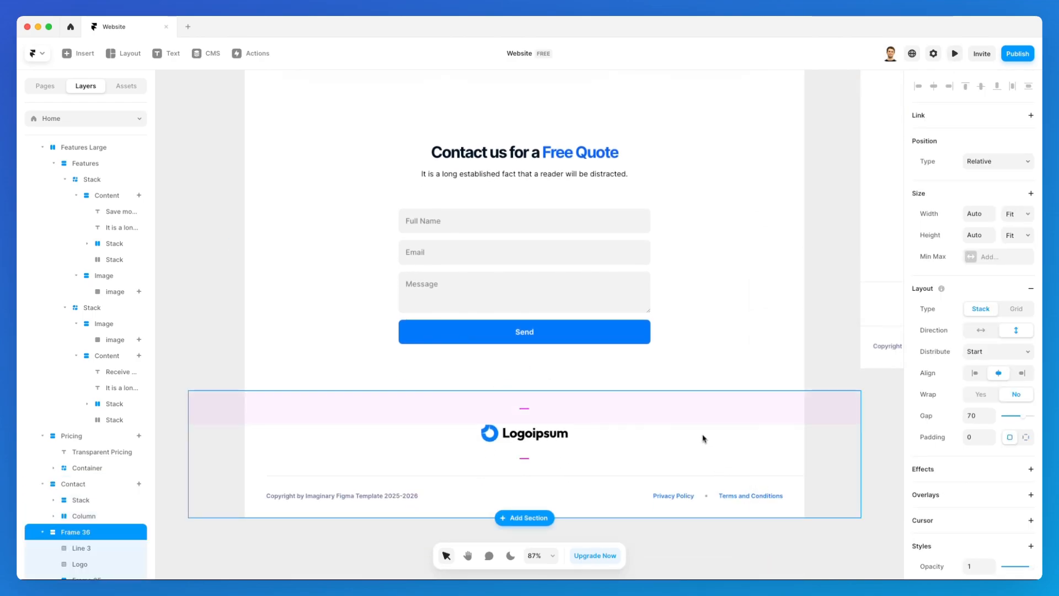
{"action": "left_click", "coordinate": [956, 470]}
{"action": "left_click", "coordinate": [969, 454]}
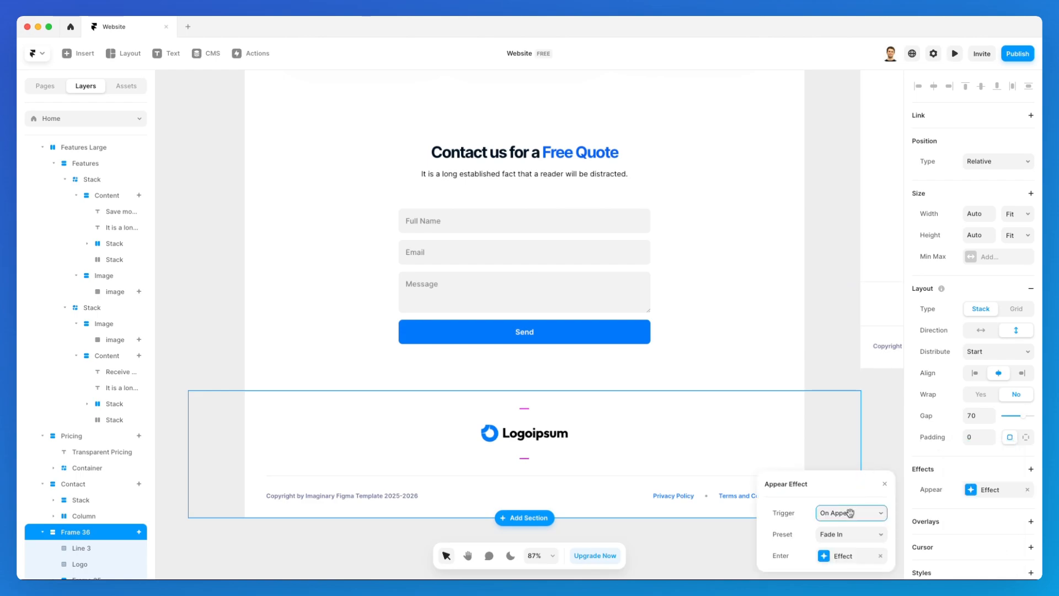
{"action": "left_click", "coordinate": [817, 300]}
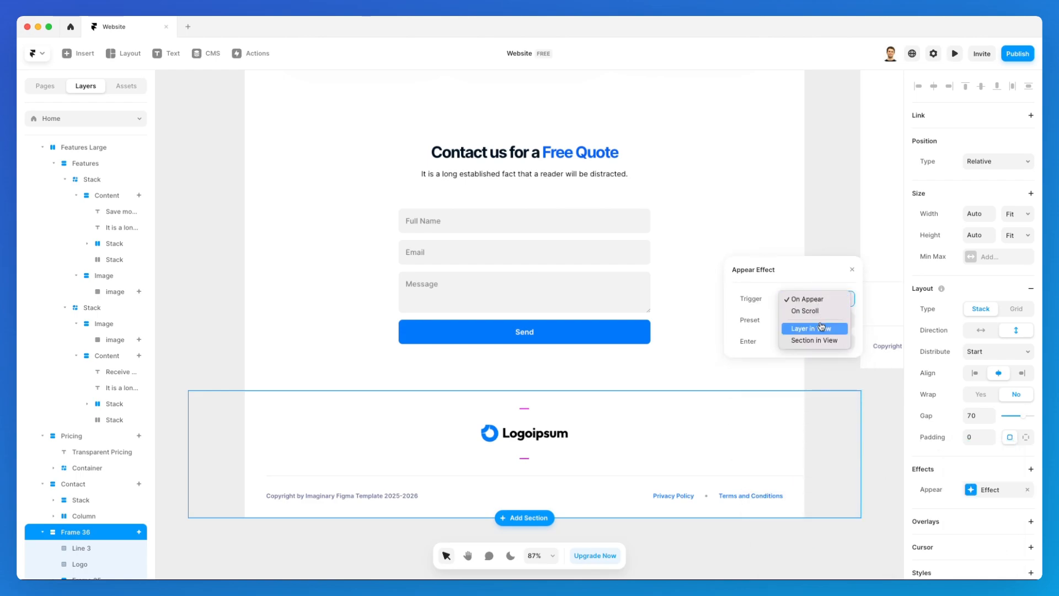
{"action": "left_click", "coordinate": [822, 328]}
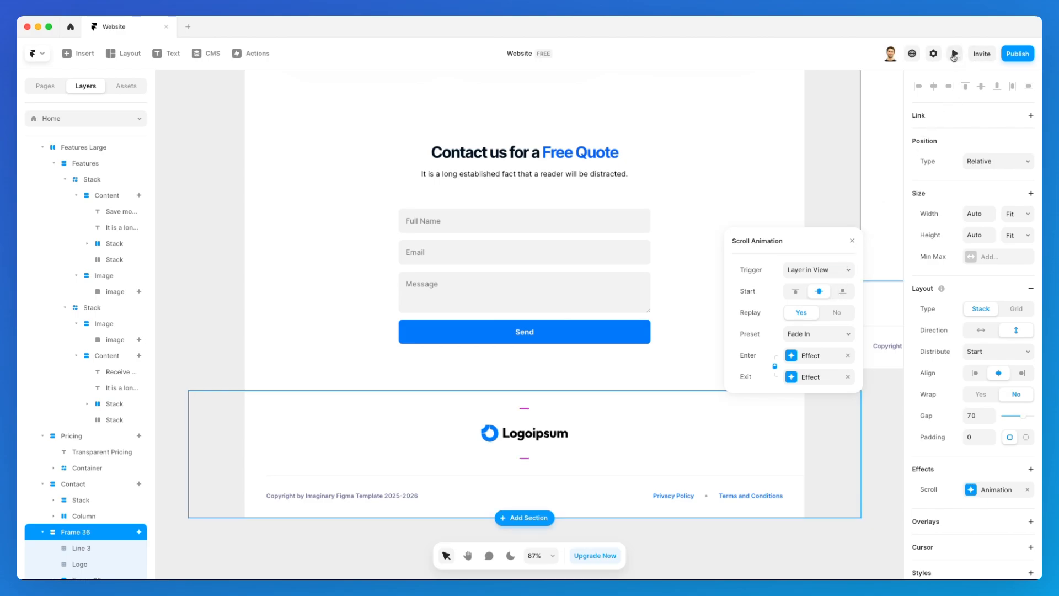
{"action": "left_click", "coordinate": [955, 54]}
{"action": "scroll", "coordinate": [664, 322], "scroll_direction": "down", "scroll_amount": 10}
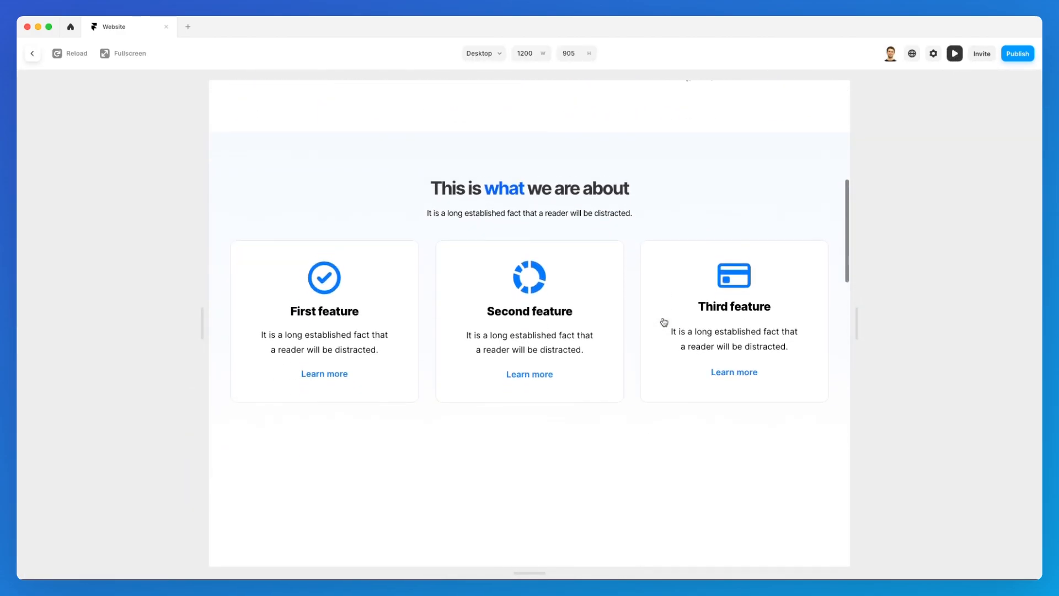
{"action": "scroll", "coordinate": [664, 322], "scroll_direction": "down", "scroll_amount": 12}
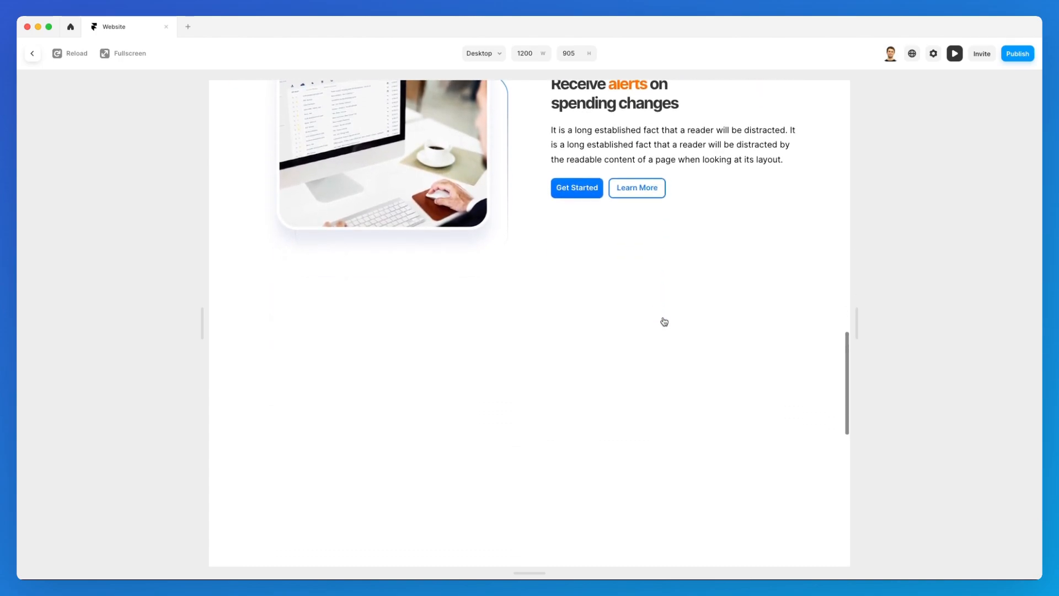
{"action": "scroll", "coordinate": [664, 322], "scroll_direction": "down", "scroll_amount": 12}
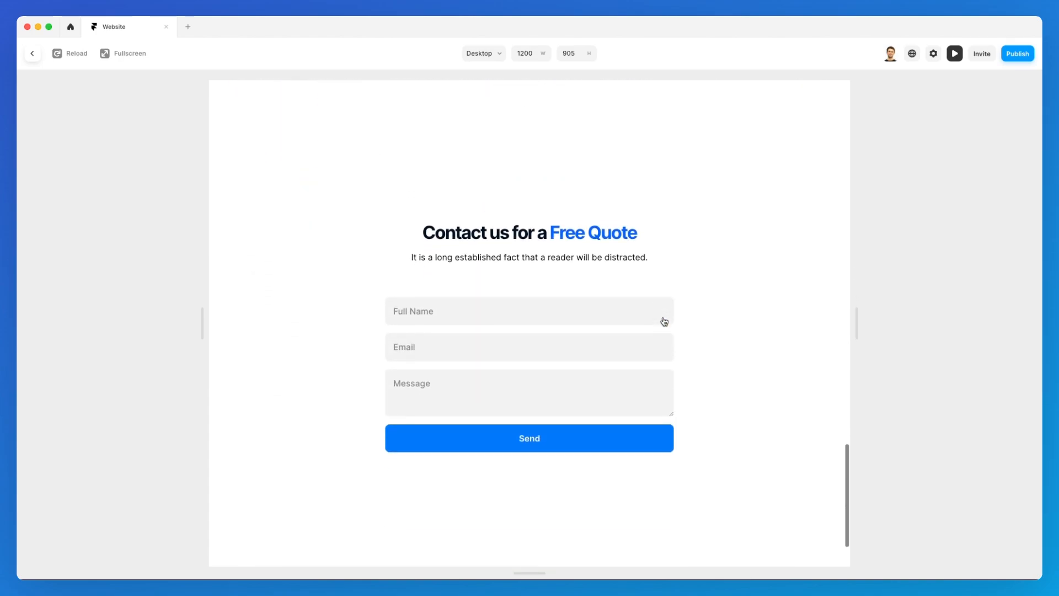
{"action": "scroll", "coordinate": [665, 322], "scroll_direction": "down", "scroll_amount": 2}
{"action": "scroll", "coordinate": [664, 321], "scroll_direction": "up", "scroll_amount": 14}
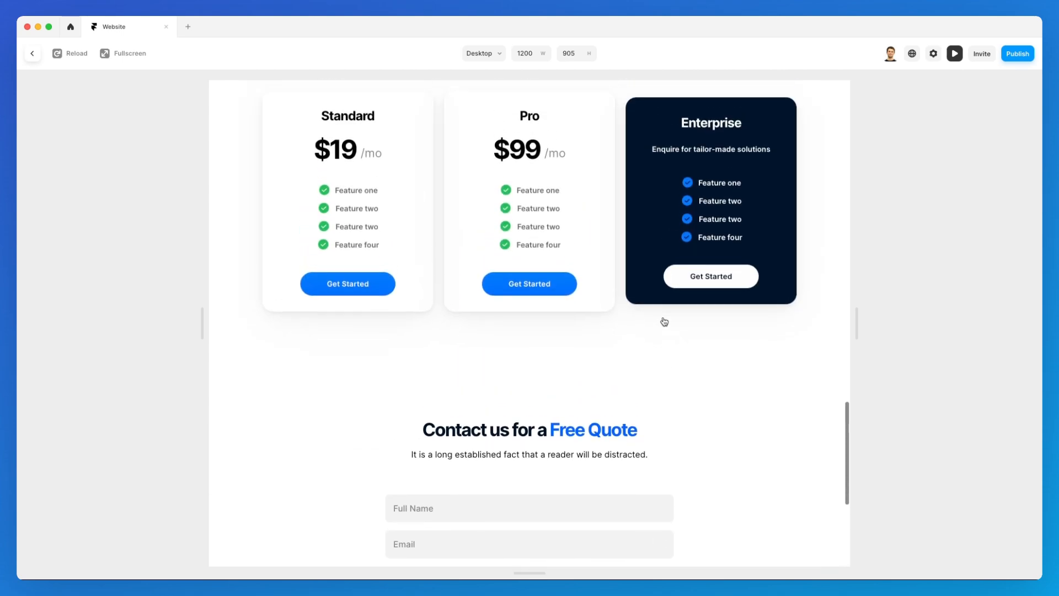
{"action": "scroll", "coordinate": [664, 322], "scroll_direction": "up", "scroll_amount": 10}
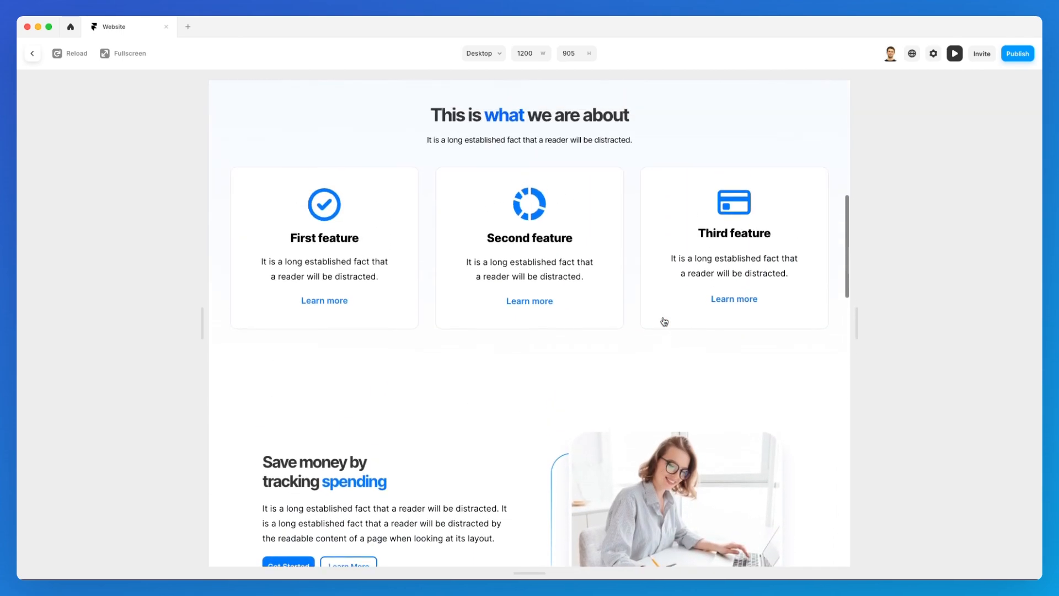
{"action": "scroll", "coordinate": [664, 322], "scroll_direction": "up", "scroll_amount": 5}
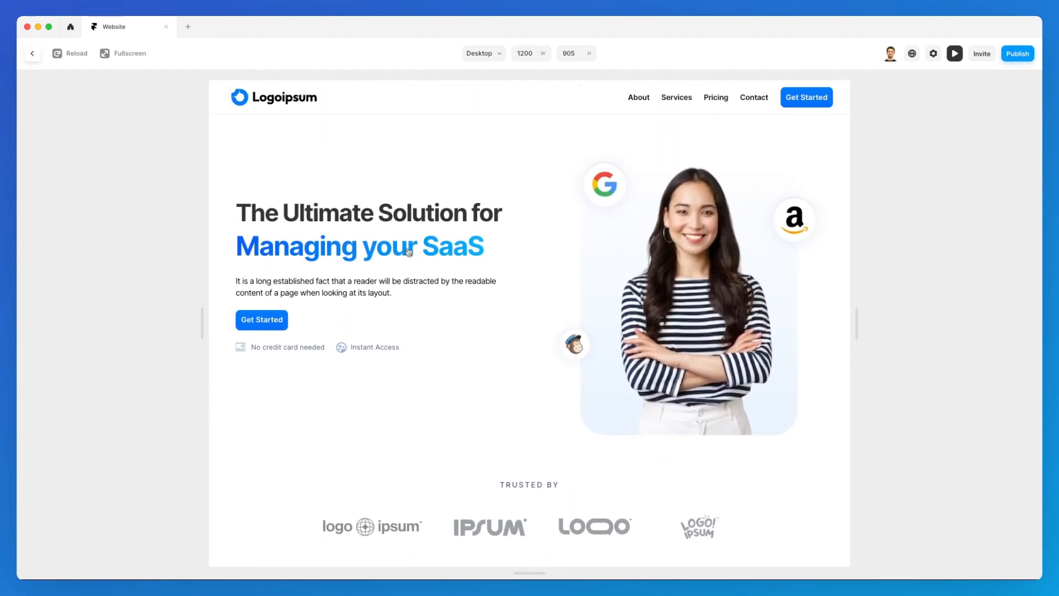
{"action": "scroll", "coordinate": [550, 180], "scroll_direction": "down", "scroll_amount": 8}
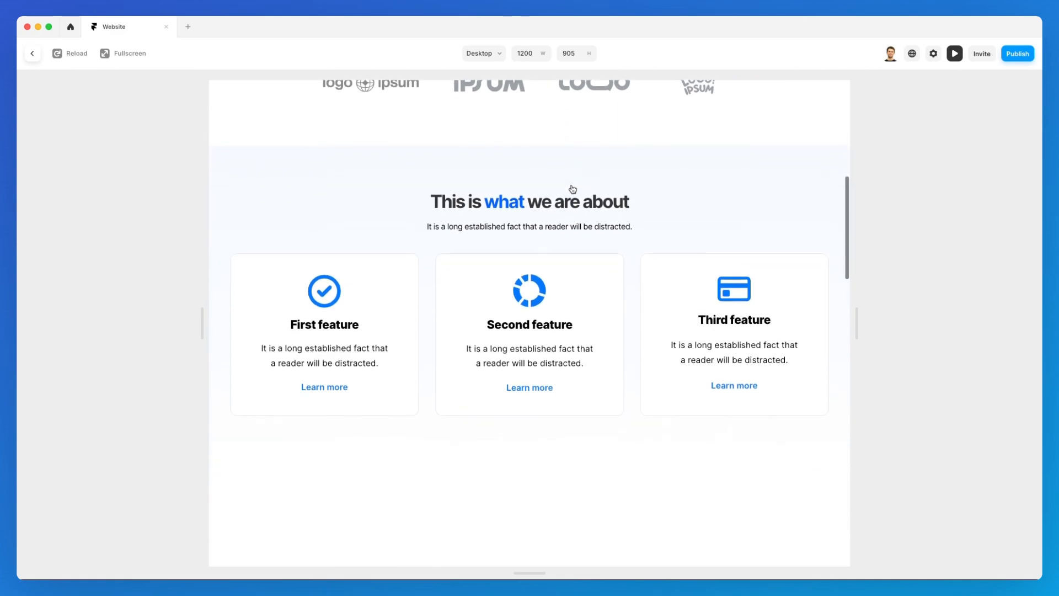
{"action": "scroll", "coordinate": [602, 192], "scroll_direction": "down", "scroll_amount": 10}
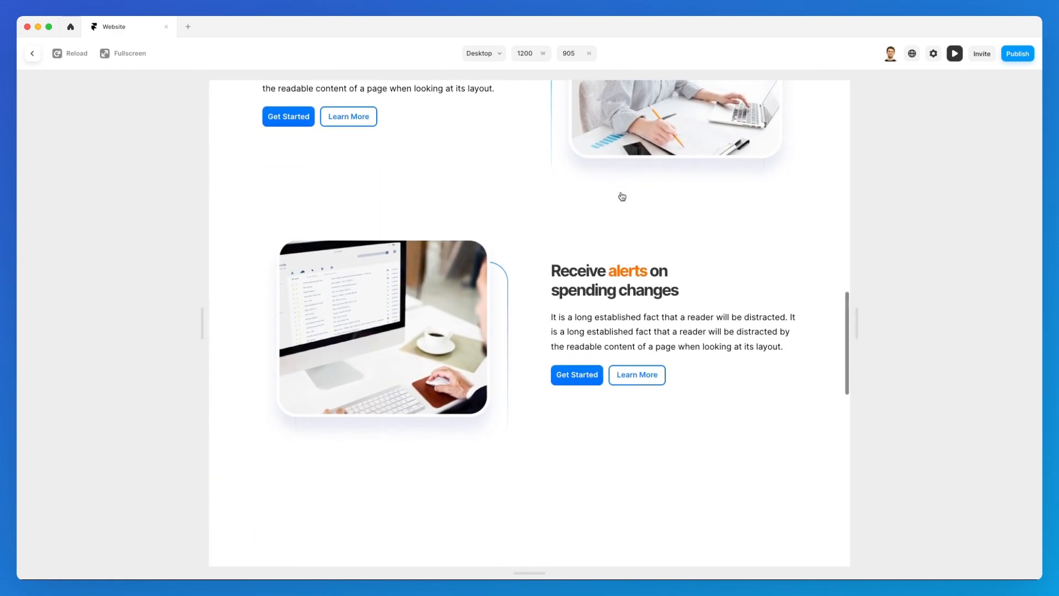
{"action": "scroll", "coordinate": [633, 190], "scroll_direction": "down", "scroll_amount": 10}
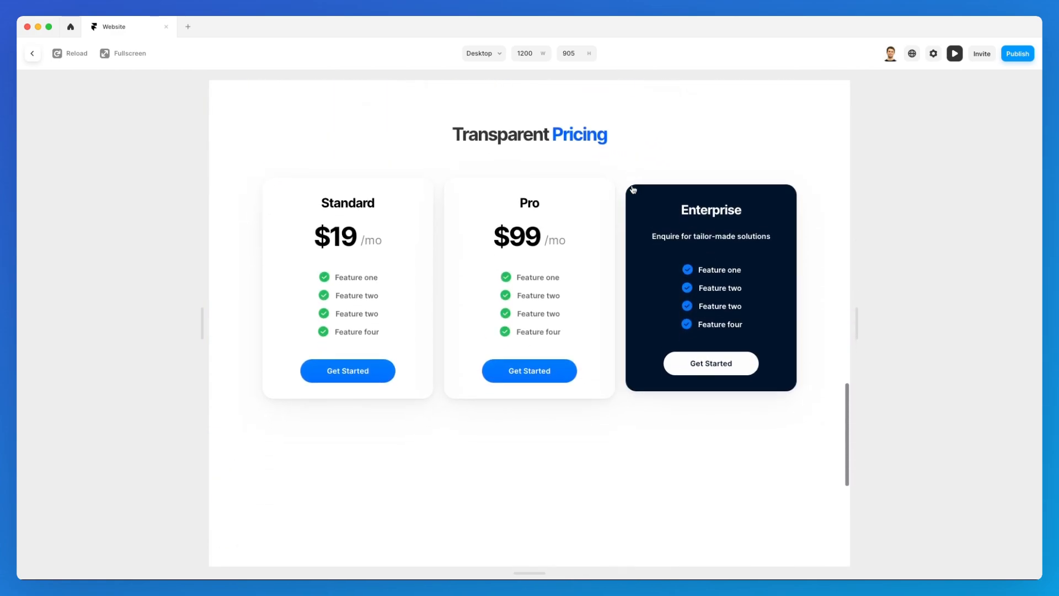
{"action": "scroll", "coordinate": [634, 190], "scroll_direction": "down", "scroll_amount": 2}
{"action": "scroll", "coordinate": [676, 189], "scroll_direction": "up", "scroll_amount": 15}
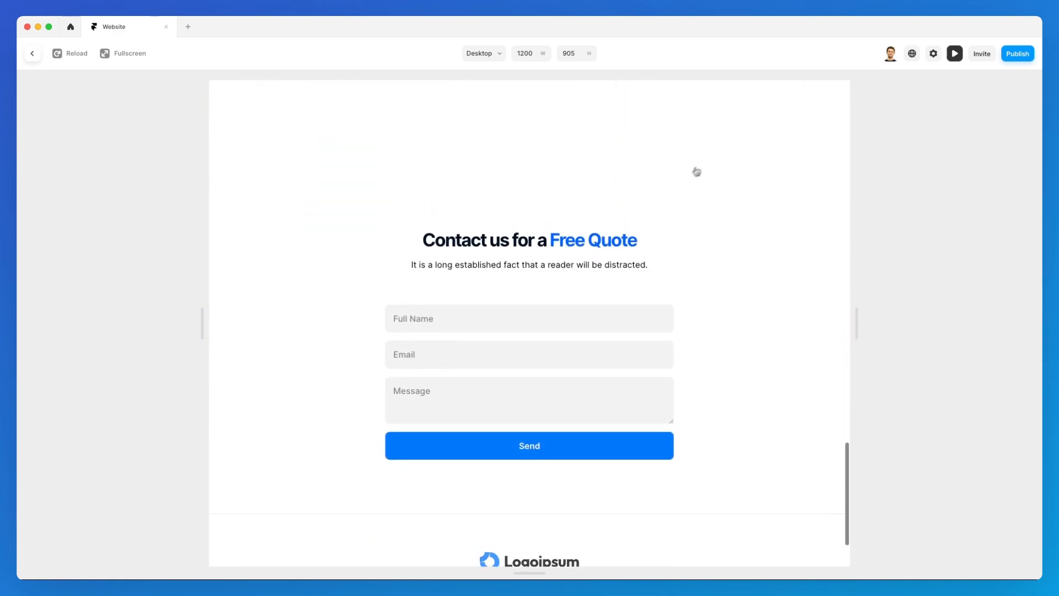
{"action": "scroll", "coordinate": [619, 301], "scroll_direction": "up", "scroll_amount": 10}
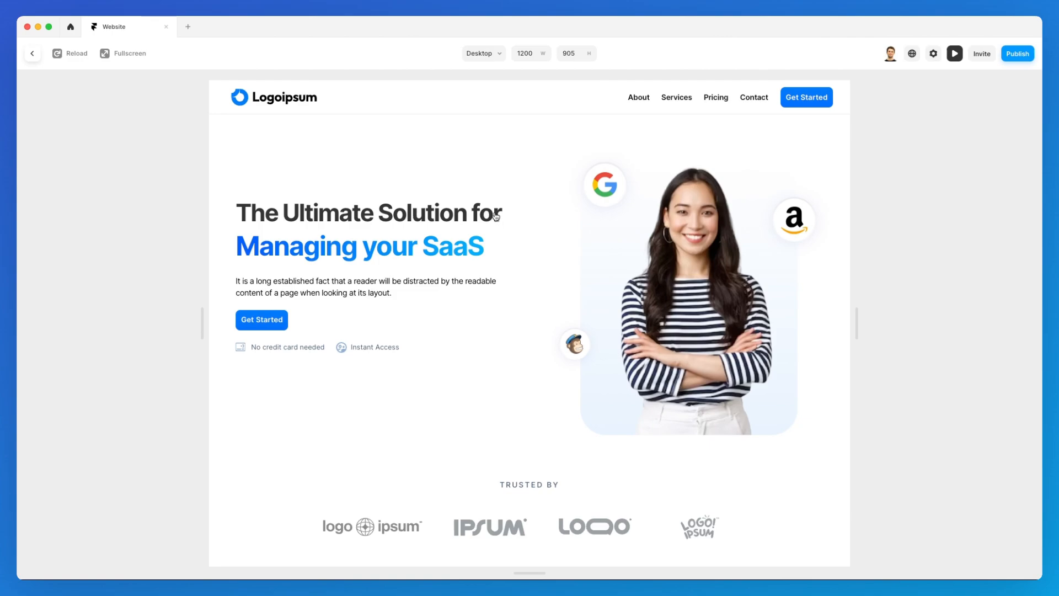
{"action": "scroll", "coordinate": [496, 216], "scroll_direction": "down", "scroll_amount": 8}
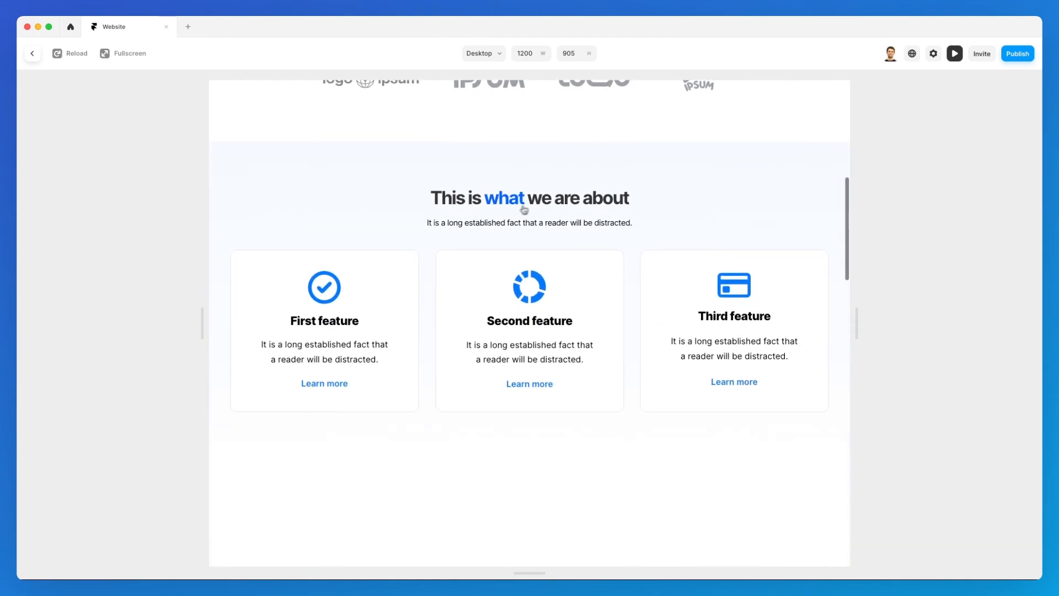
{"action": "scroll", "coordinate": [652, 203], "scroll_direction": "down", "scroll_amount": 3}
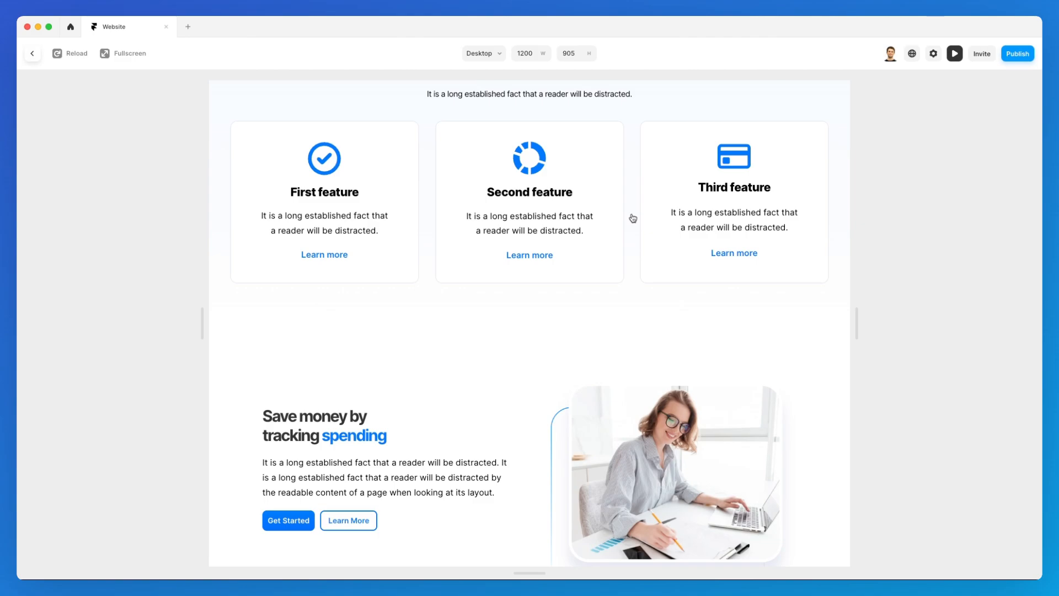
{"action": "scroll", "coordinate": [633, 218], "scroll_direction": "down", "scroll_amount": 7}
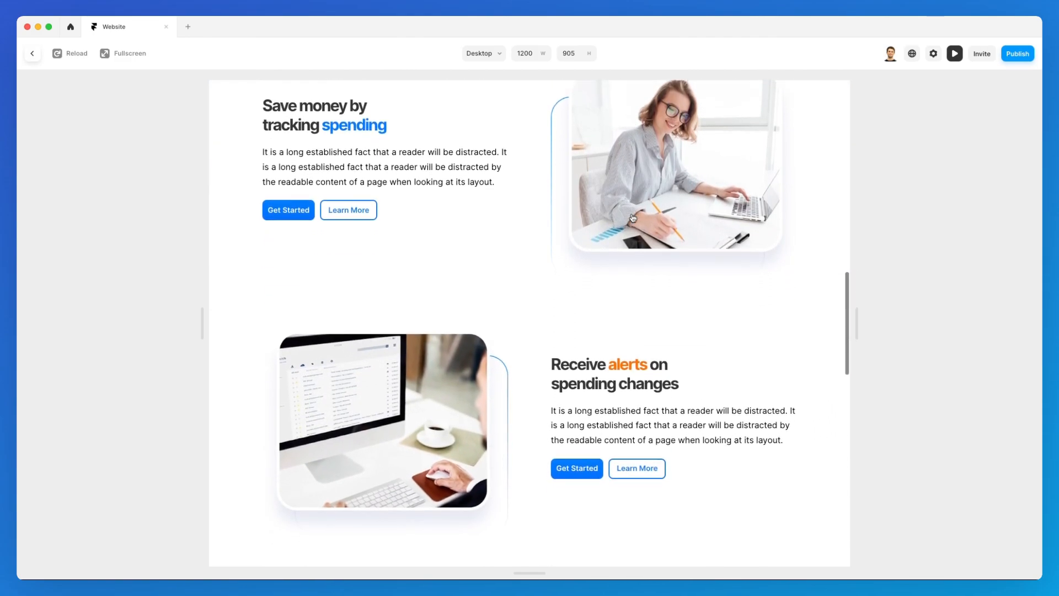
{"action": "scroll", "coordinate": [633, 218], "scroll_direction": "down", "scroll_amount": 2}
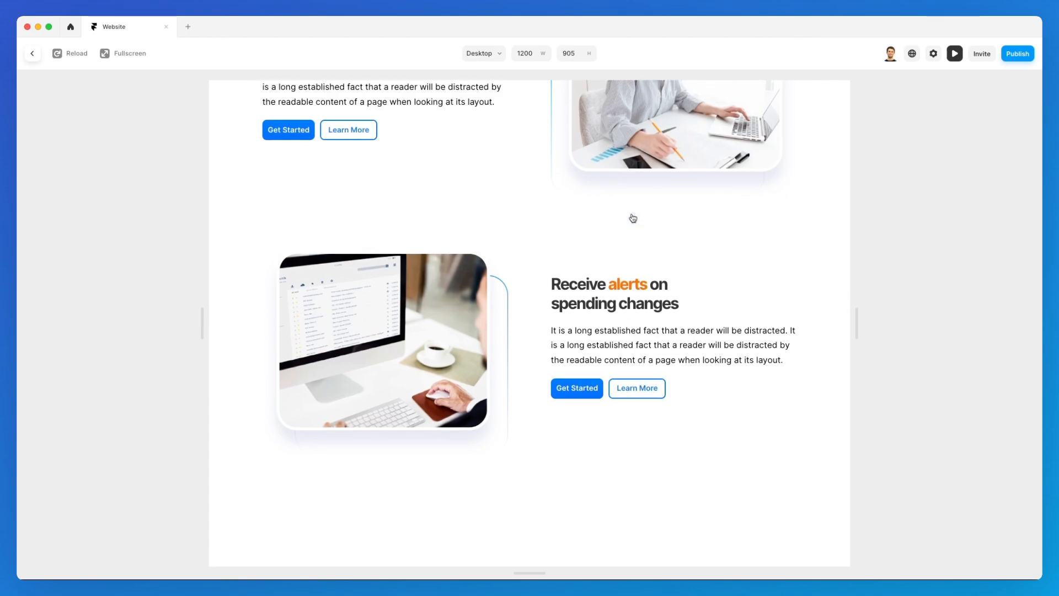
{"action": "scroll", "coordinate": [633, 218], "scroll_direction": "down", "scroll_amount": 10}
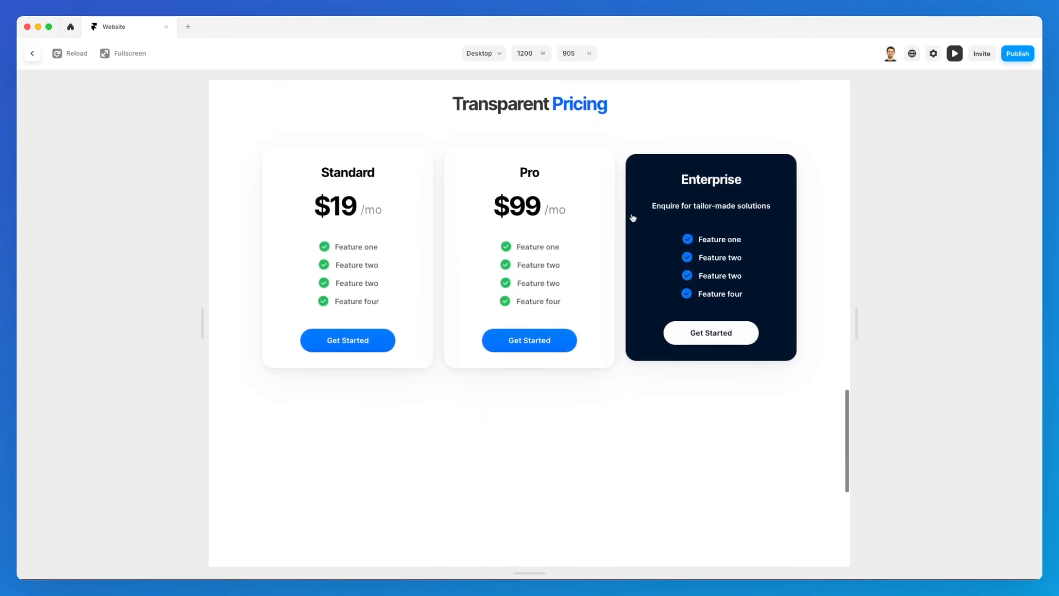
{"action": "scroll", "coordinate": [633, 218], "scroll_direction": "down", "scroll_amount": 8}
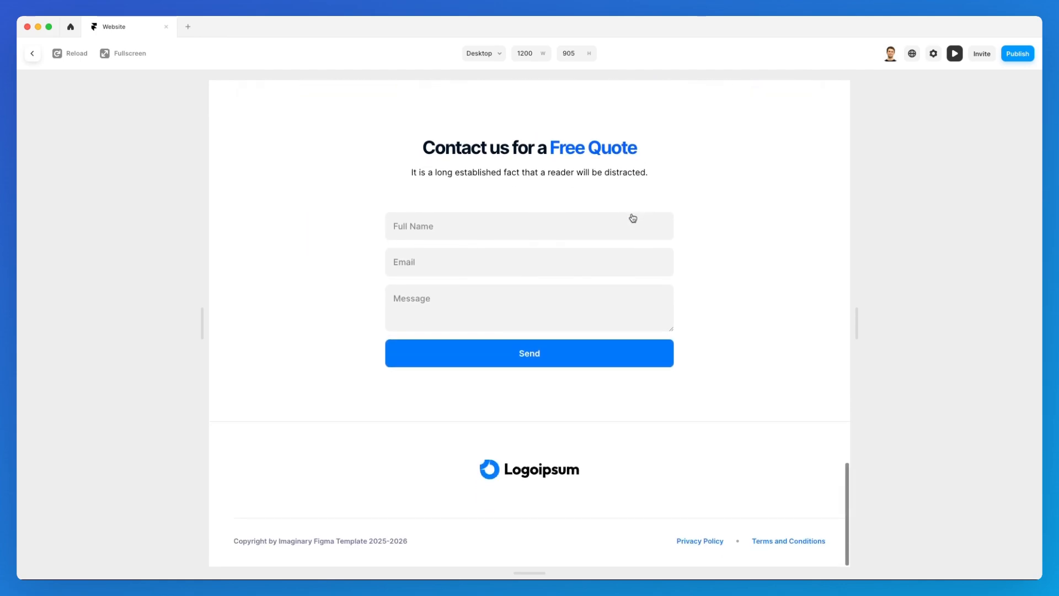
{"action": "scroll", "coordinate": [523, 318], "scroll_direction": "up", "scroll_amount": 10}
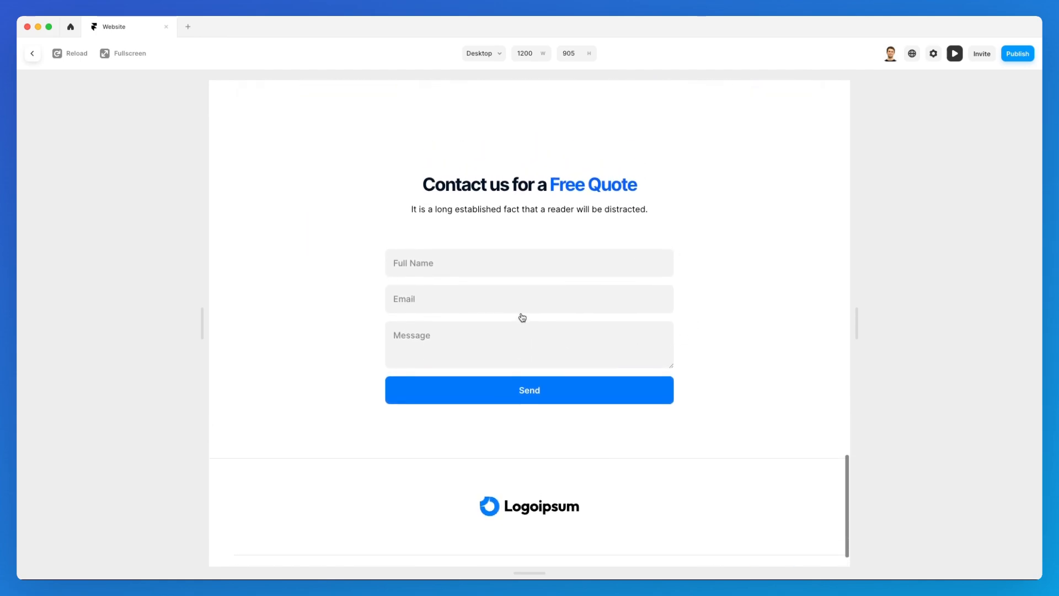
{"action": "scroll", "coordinate": [522, 317], "scroll_direction": "up", "scroll_amount": 10}
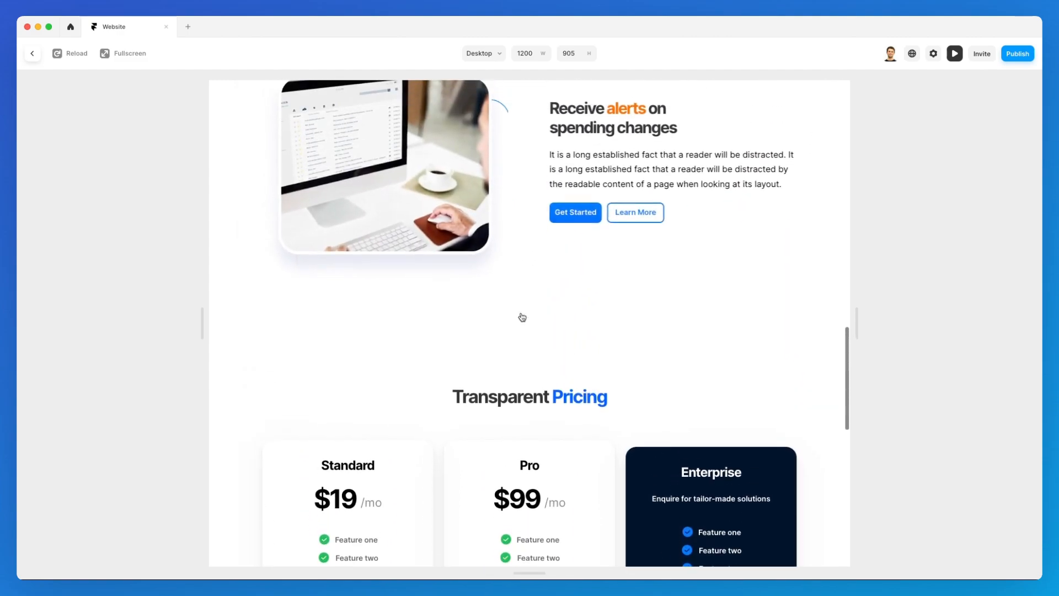
{"action": "scroll", "coordinate": [529, 343], "scroll_direction": "up", "scroll_amount": 6}
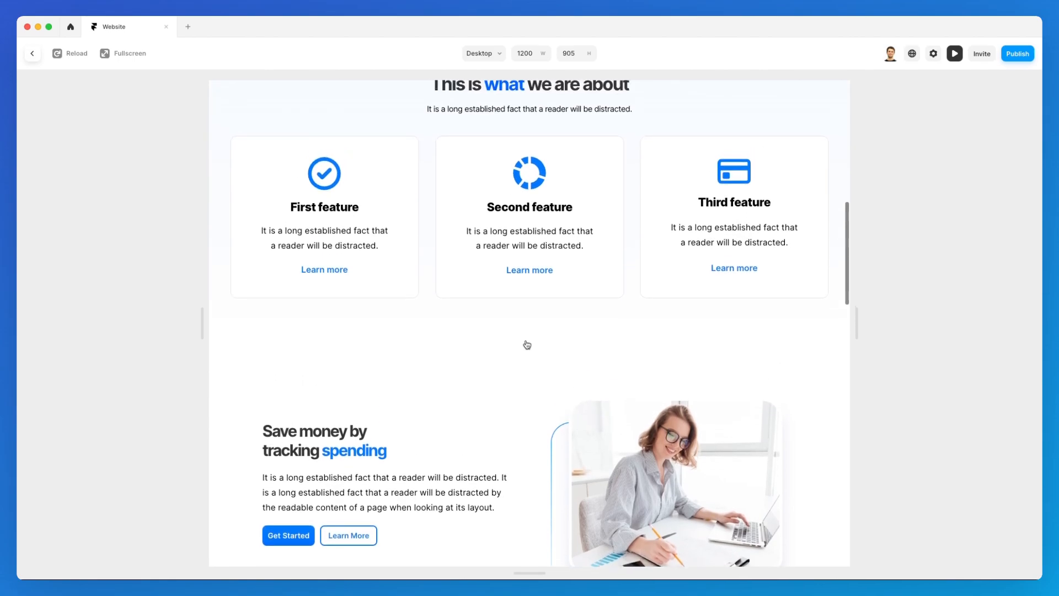
{"action": "scroll", "coordinate": [527, 345], "scroll_direction": "up", "scroll_amount": 8}
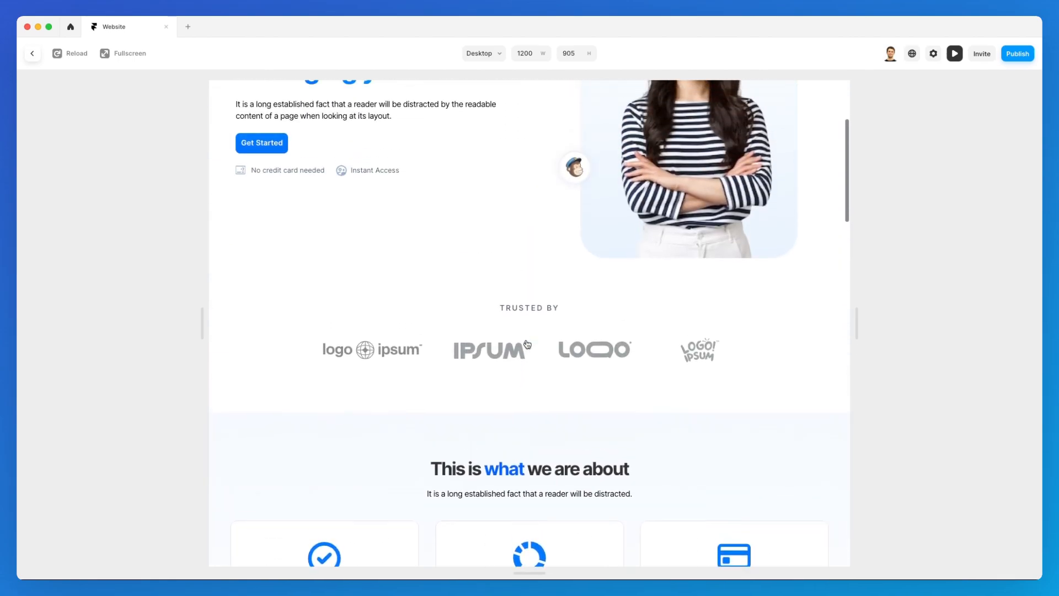
{"action": "scroll", "coordinate": [528, 344], "scroll_direction": "up", "scroll_amount": 2}
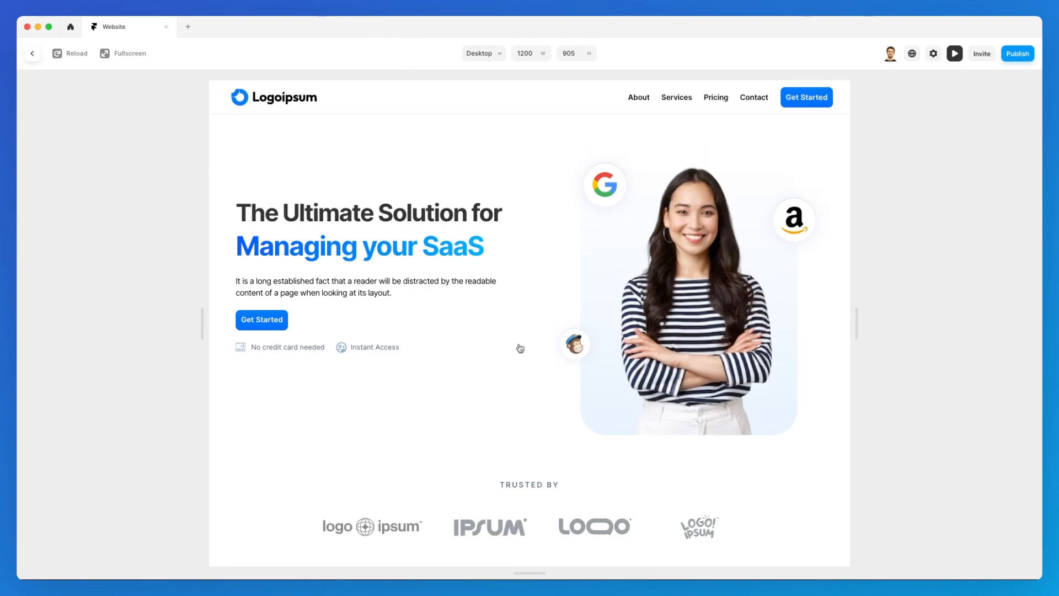
{"action": "scroll", "coordinate": [525, 343], "scroll_direction": "down", "scroll_amount": 5}
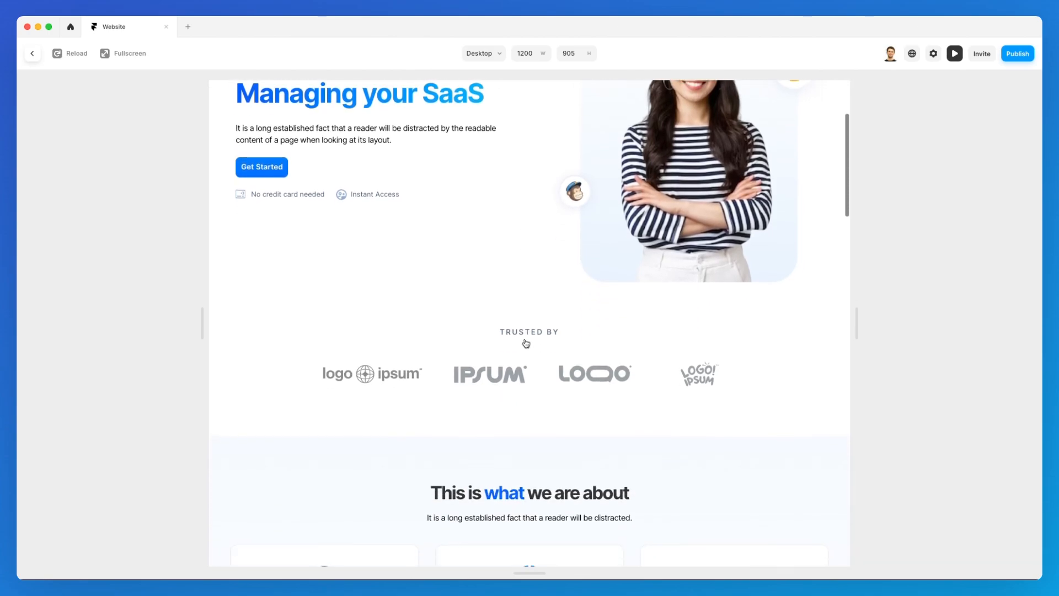
{"action": "scroll", "coordinate": [526, 343], "scroll_direction": "down", "scroll_amount": 6}
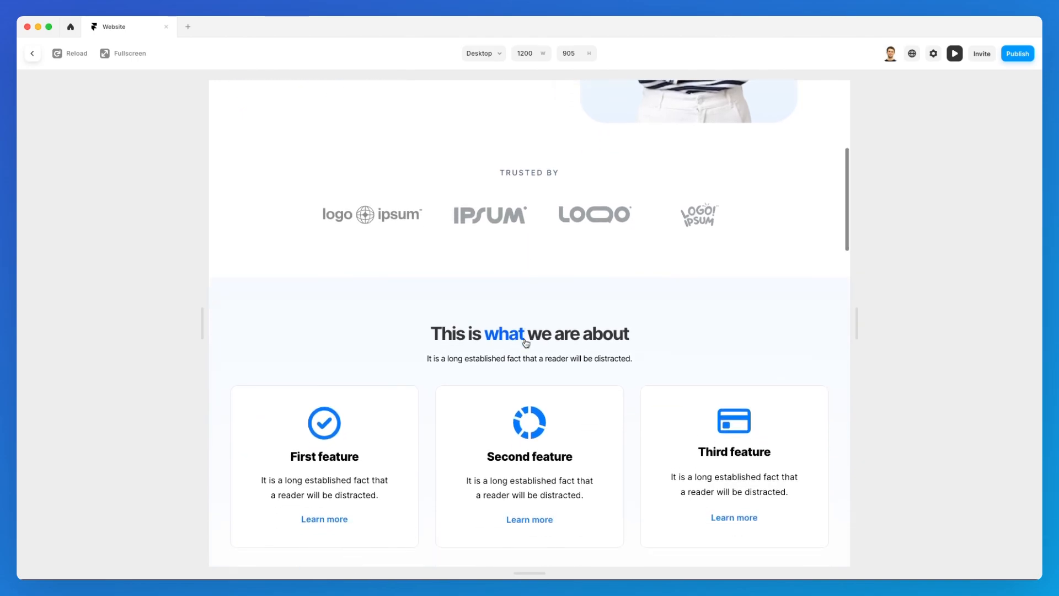
{"action": "scroll", "coordinate": [526, 343], "scroll_direction": "down", "scroll_amount": 10}
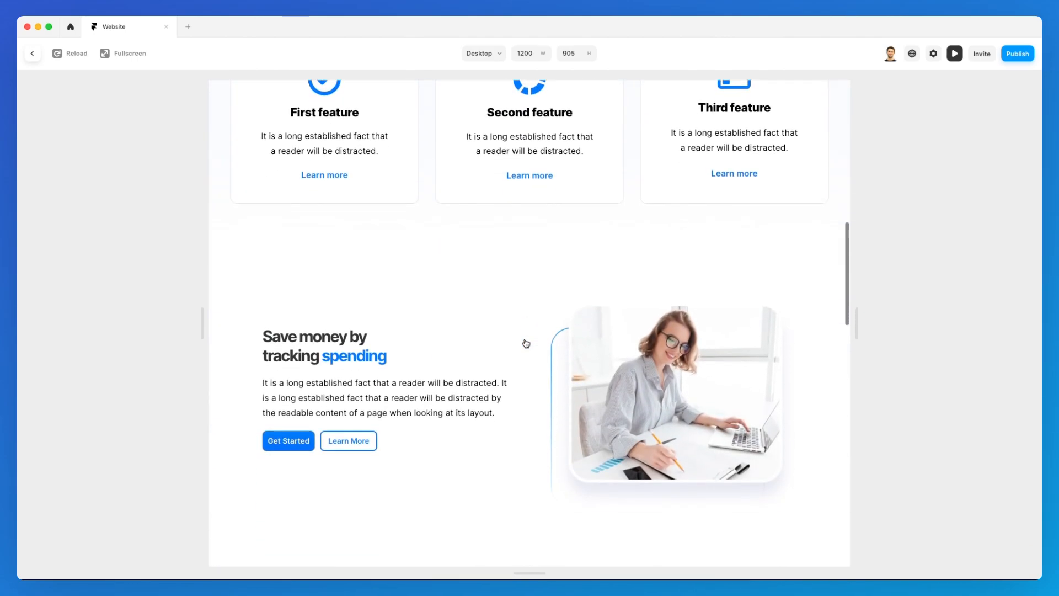
{"action": "scroll", "coordinate": [526, 343], "scroll_direction": "down", "scroll_amount": 6}
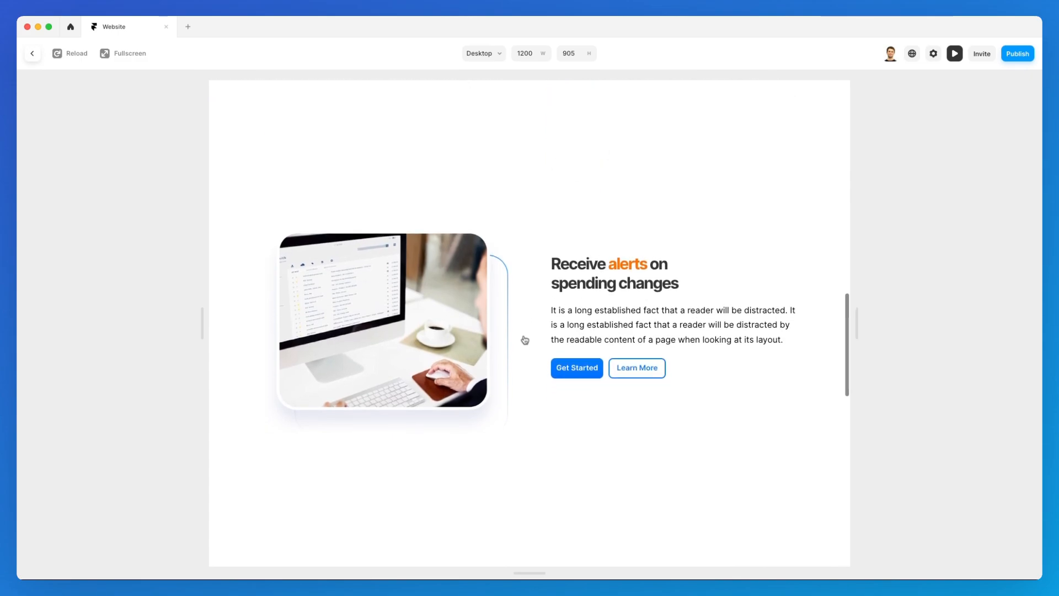
{"action": "scroll", "coordinate": [526, 343], "scroll_direction": "down", "scroll_amount": 10}
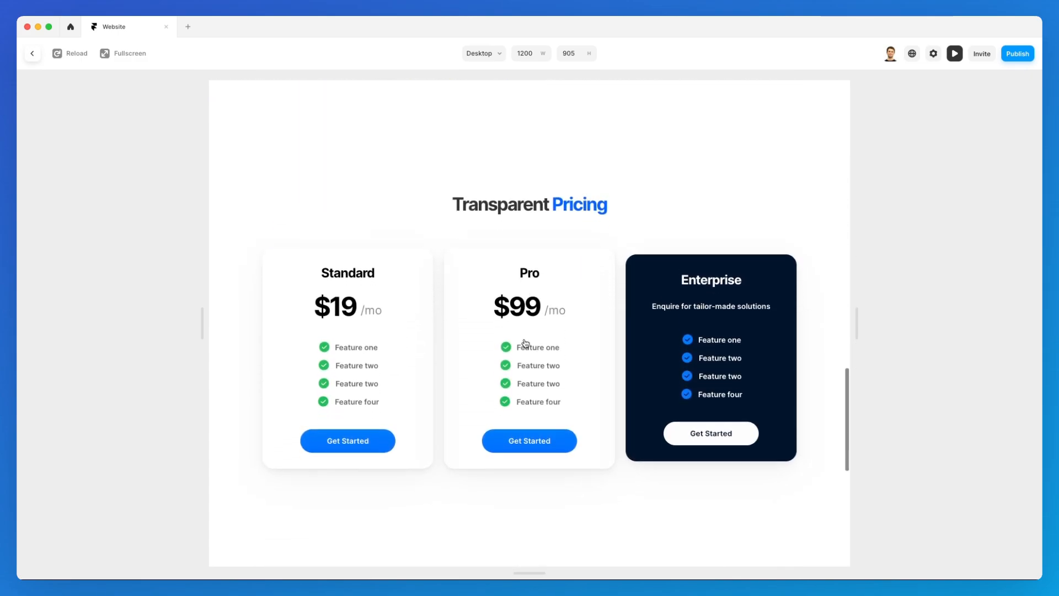
{"action": "scroll", "coordinate": [526, 343], "scroll_direction": "down", "scroll_amount": 10}
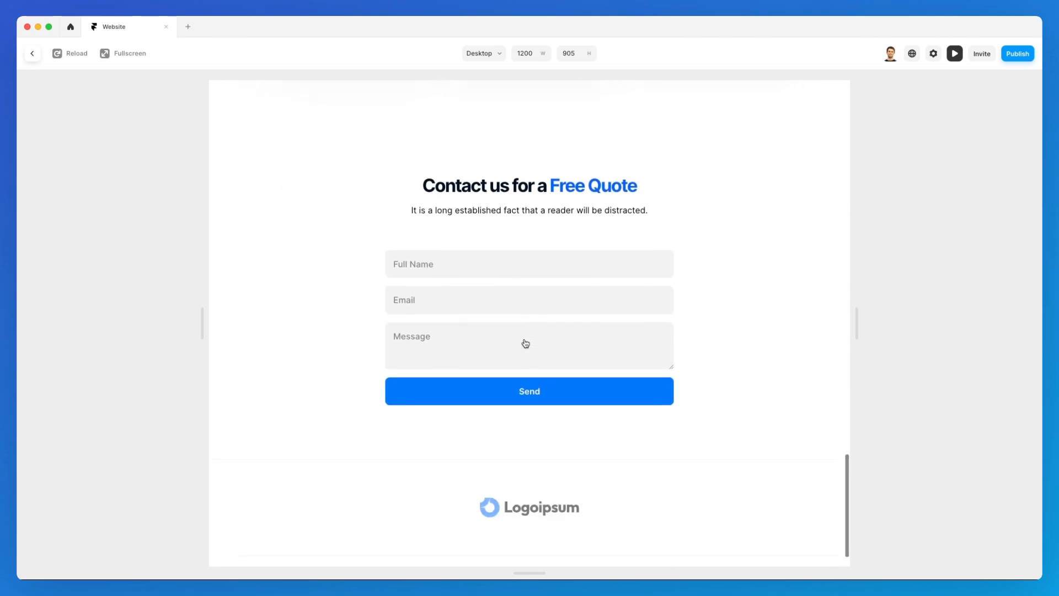
{"action": "scroll", "coordinate": [500, 391], "scroll_direction": "up", "scroll_amount": 8}
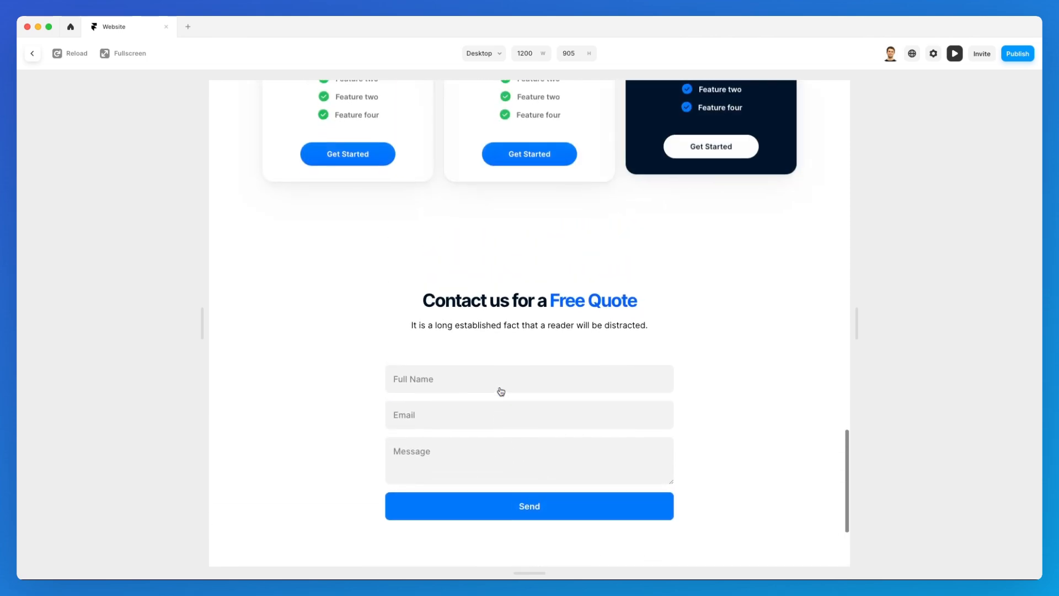
{"action": "scroll", "coordinate": [501, 392], "scroll_direction": "up", "scroll_amount": 15}
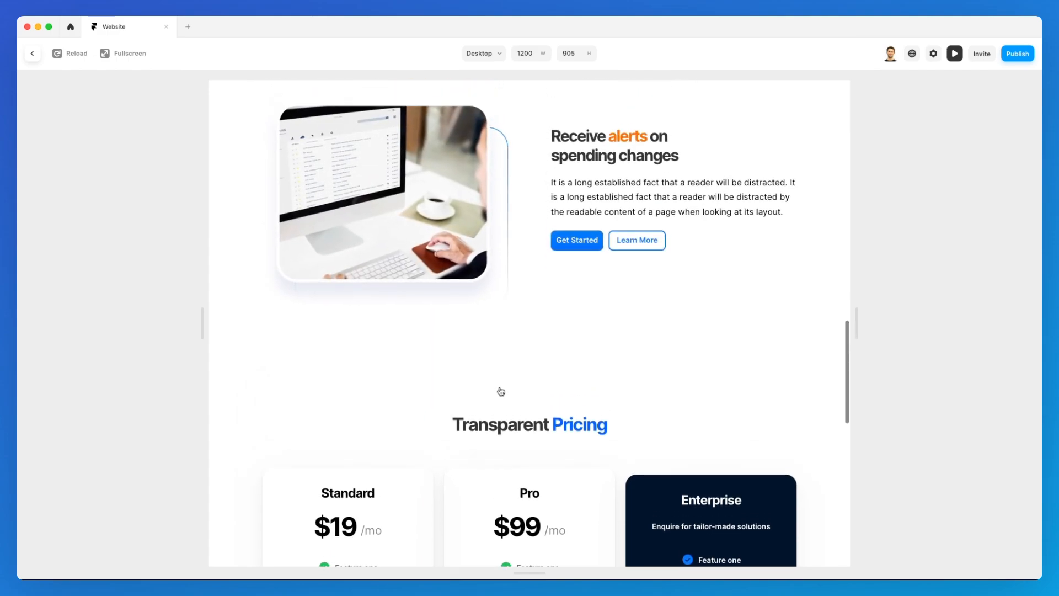
{"action": "scroll", "coordinate": [501, 392], "scroll_direction": "up", "scroll_amount": 8}
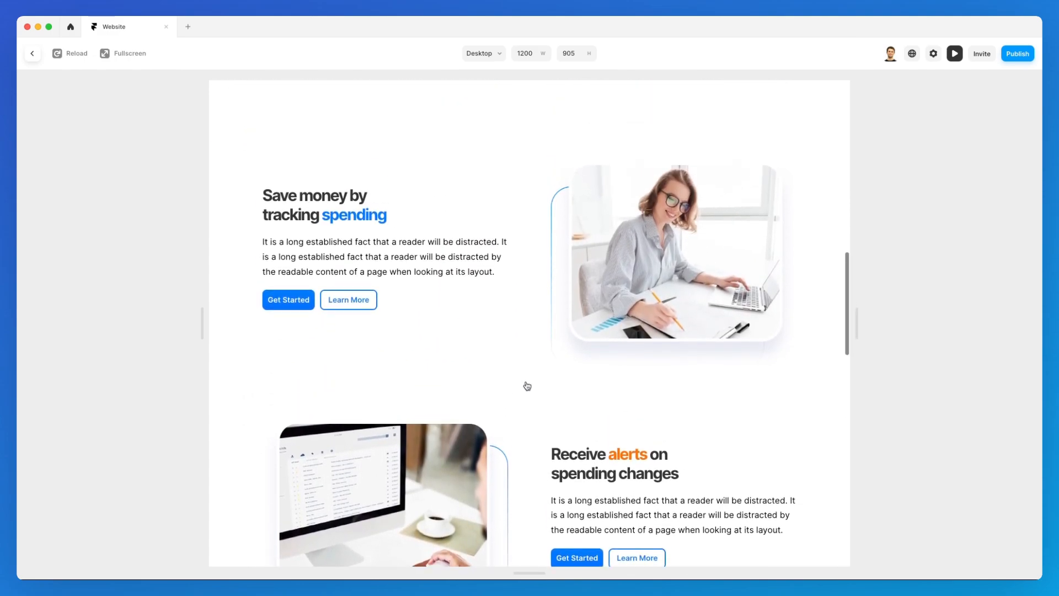
{"action": "scroll", "coordinate": [527, 387], "scroll_direction": "up", "scroll_amount": 9}
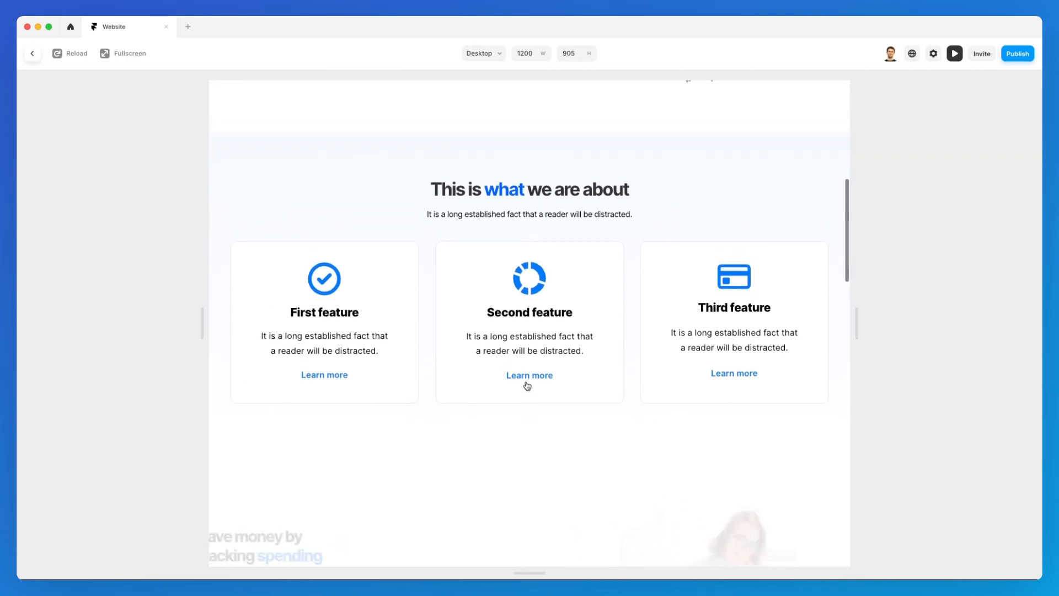
{"action": "scroll", "coordinate": [528, 386], "scroll_direction": "up", "scroll_amount": 9}
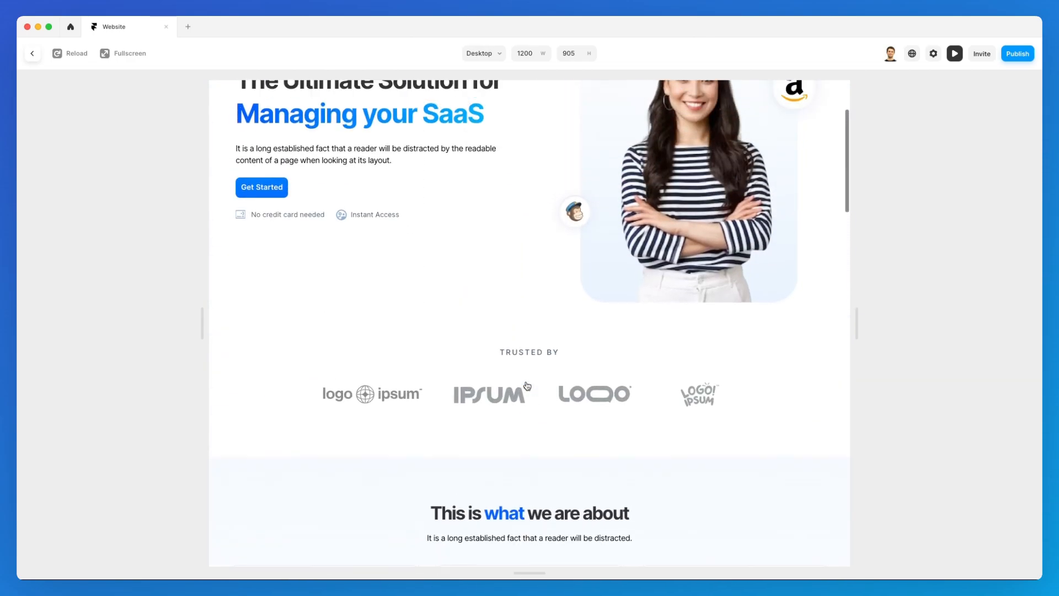
{"action": "scroll", "coordinate": [528, 387], "scroll_direction": "up", "scroll_amount": 2}
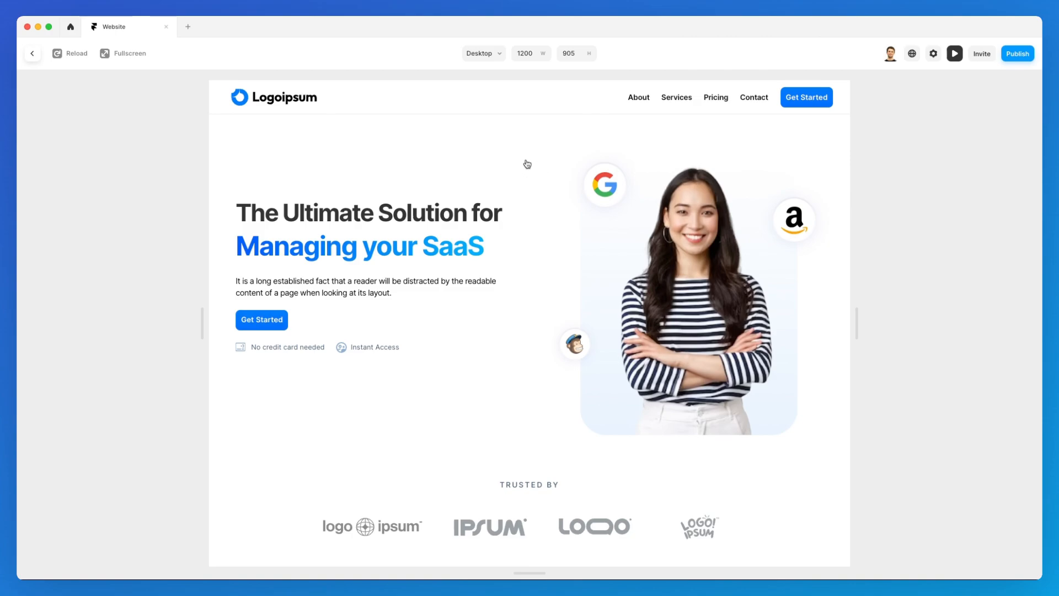
{"action": "scroll", "coordinate": [527, 164], "scroll_direction": "down", "scroll_amount": 1}
{"action": "scroll", "coordinate": [528, 164], "scroll_direction": "up", "scroll_amount": 1}
Exit the preview, deselect Frame 36, and scroll the canvas back up to the top of the page.
{"action": "left_click", "coordinate": [35, 52]}
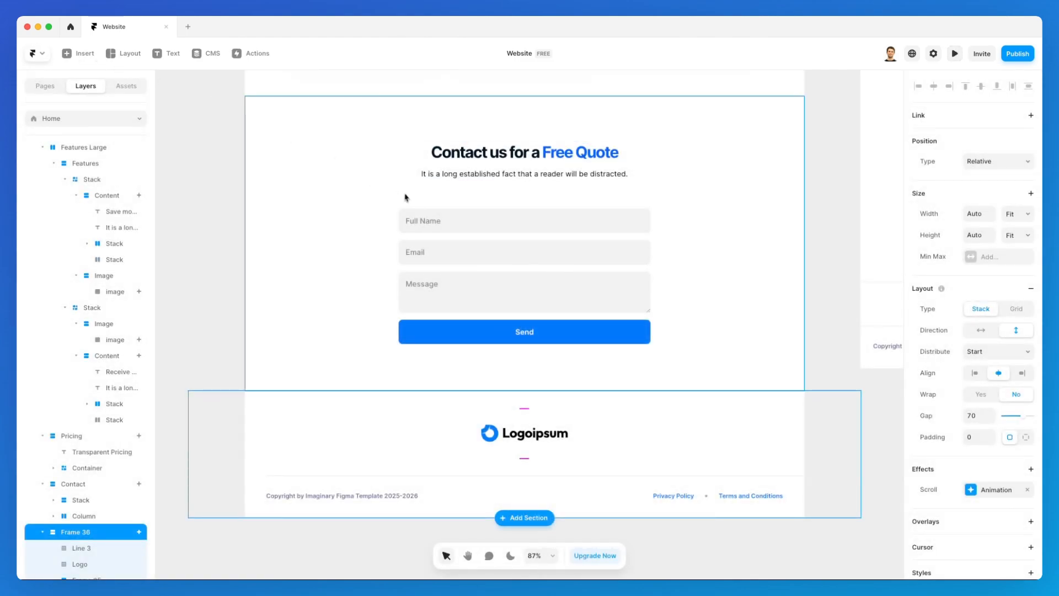
{"action": "left_click", "coordinate": [237, 234]}
{"action": "scroll", "coordinate": [237, 234], "scroll_direction": "up", "scroll_amount": 5}
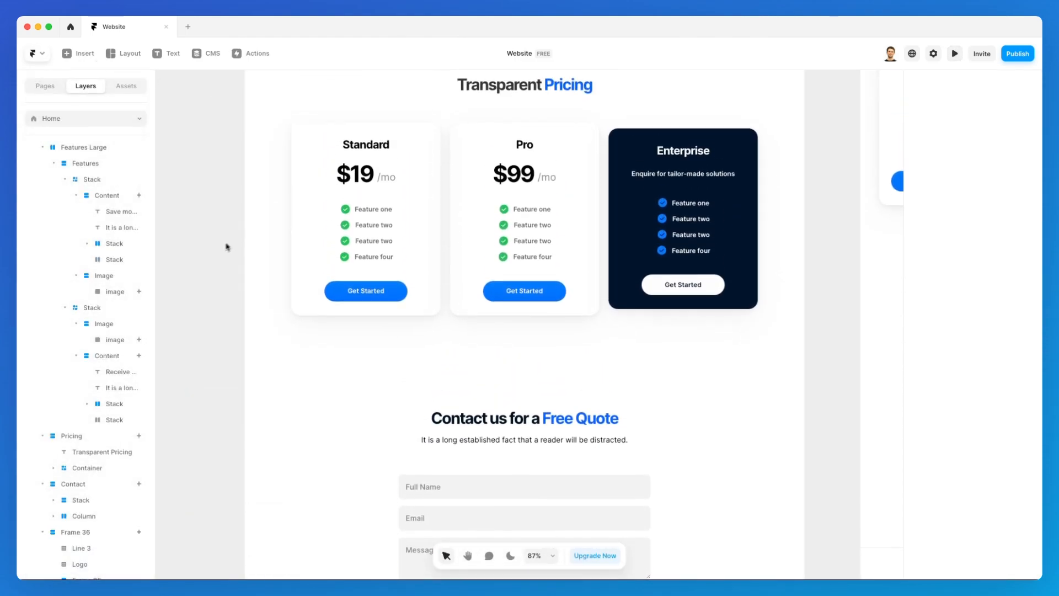
{"action": "scroll", "coordinate": [214, 246], "scroll_direction": "up", "scroll_amount": 6}
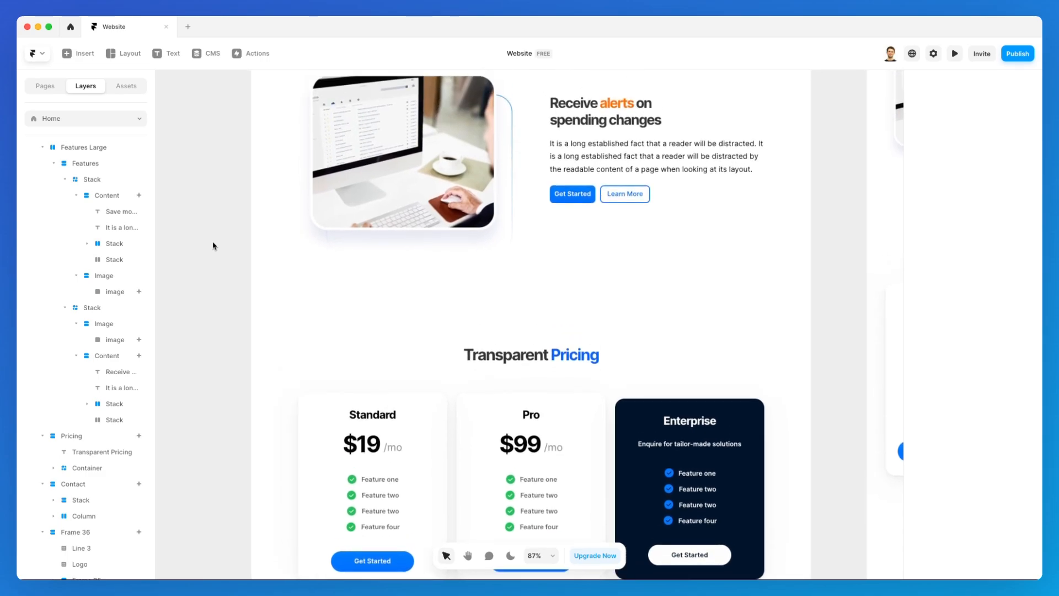
{"action": "scroll", "coordinate": [214, 246], "scroll_direction": "up", "scroll_amount": 8}
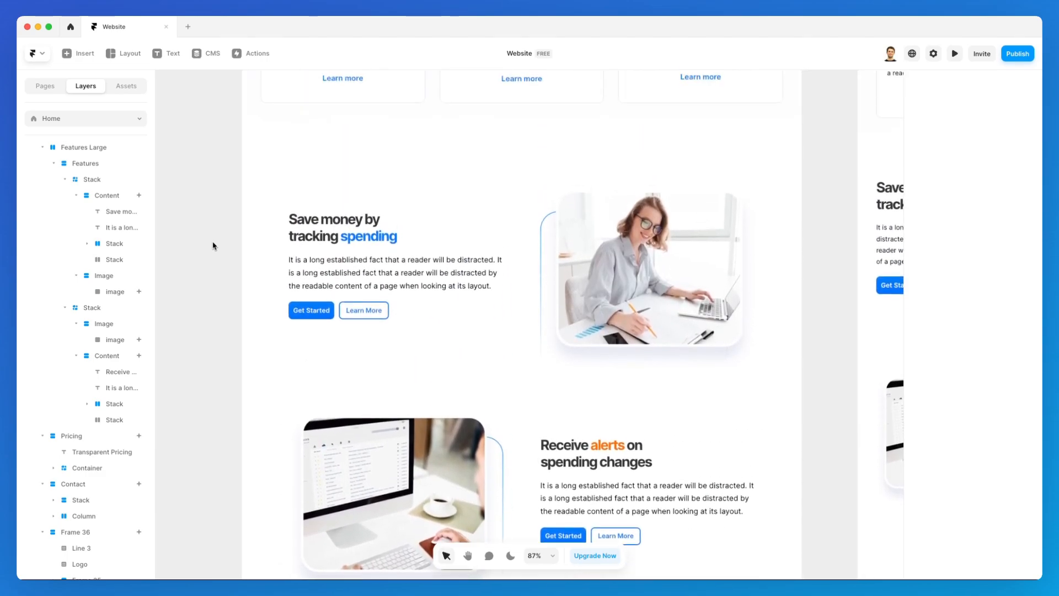
{"action": "scroll", "coordinate": [214, 246], "scroll_direction": "up", "scroll_amount": 6}
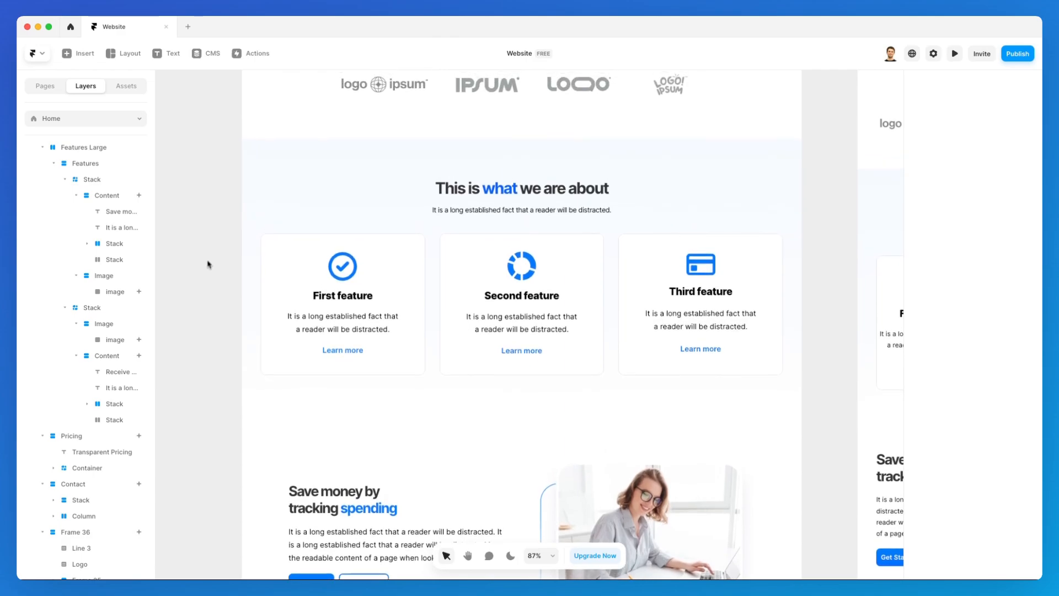
{"action": "scroll", "coordinate": [201, 325], "scroll_direction": "up", "scroll_amount": 6}
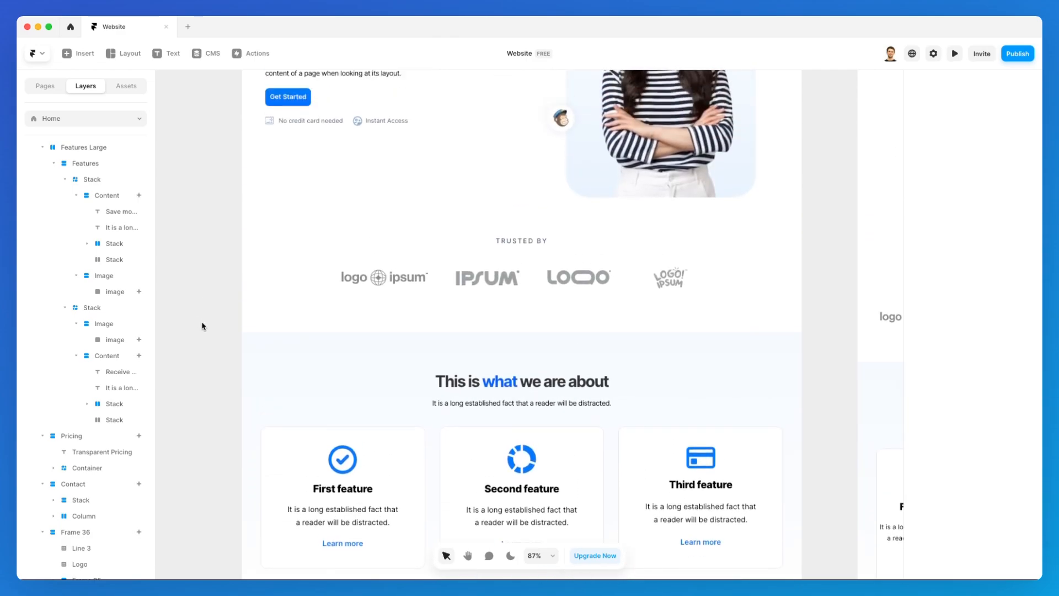
{"action": "scroll", "coordinate": [202, 326], "scroll_direction": "up", "scroll_amount": 3}
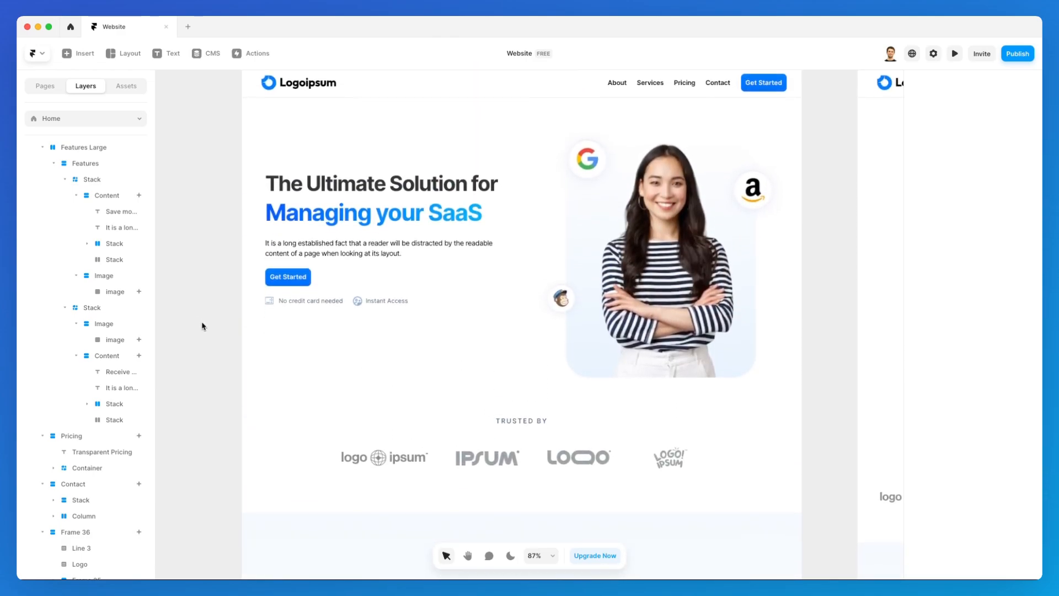